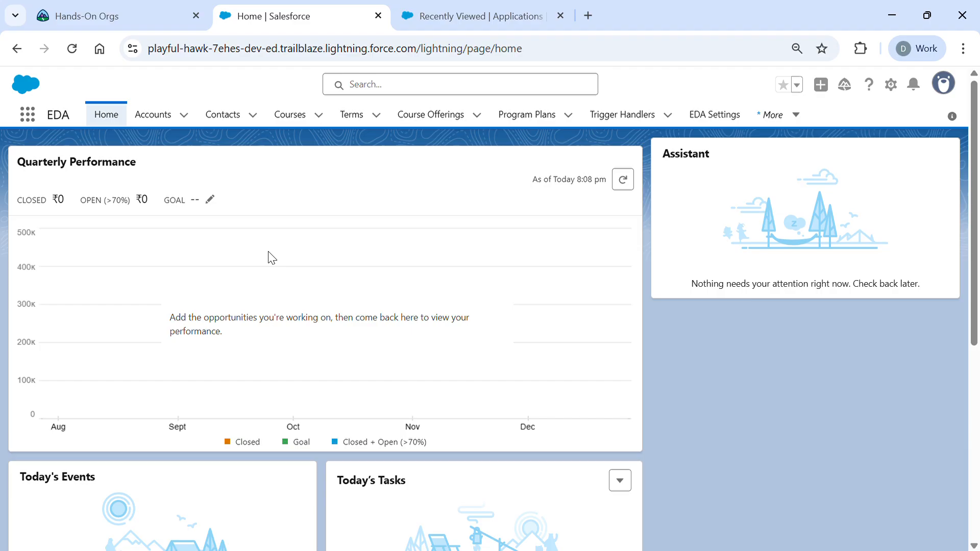
- From the Accounts tab's Recently Viewed list, start a new account record
{"action": "scroll", "coordinate": [269, 258], "scroll_direction": "up", "scroll_amount": 3}
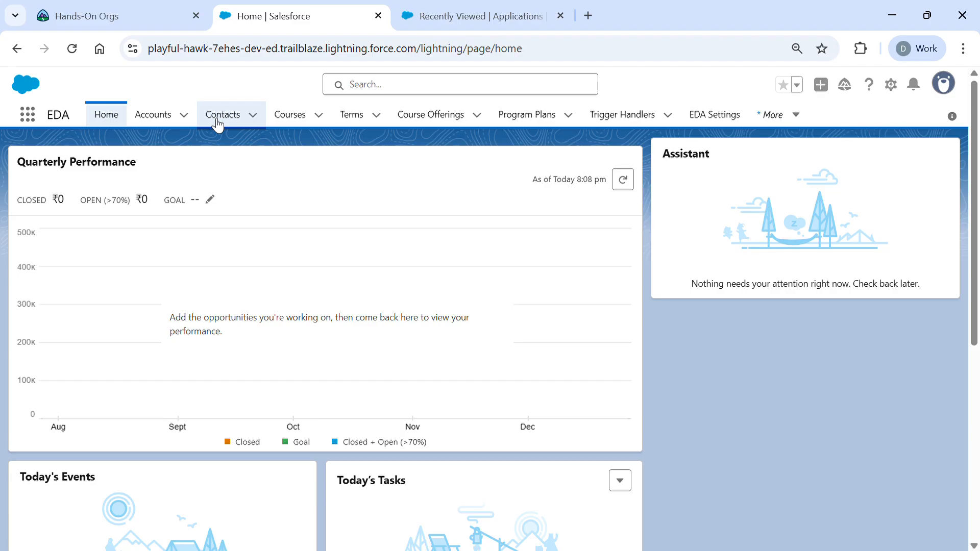
{"action": "left_click", "coordinate": [148, 126]}
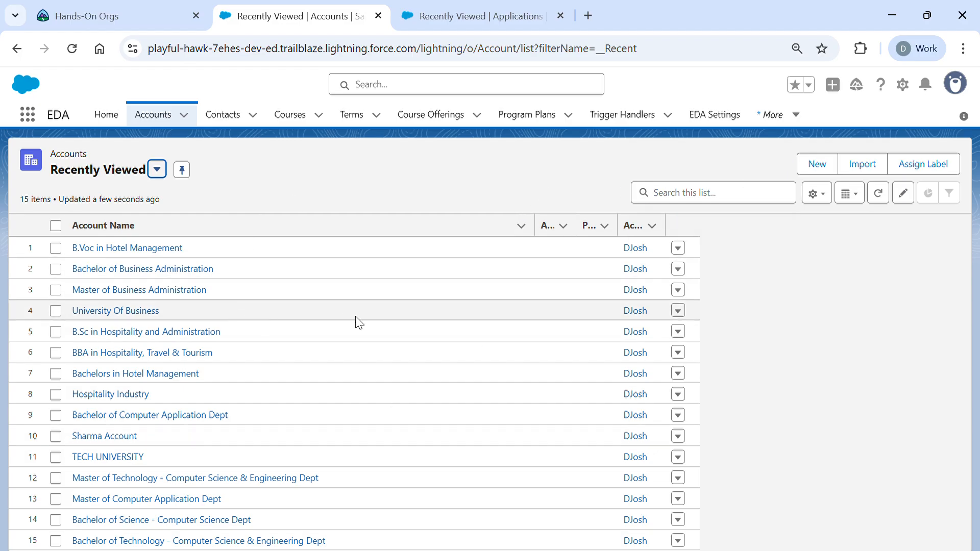
{"action": "left_click", "coordinate": [817, 166]}
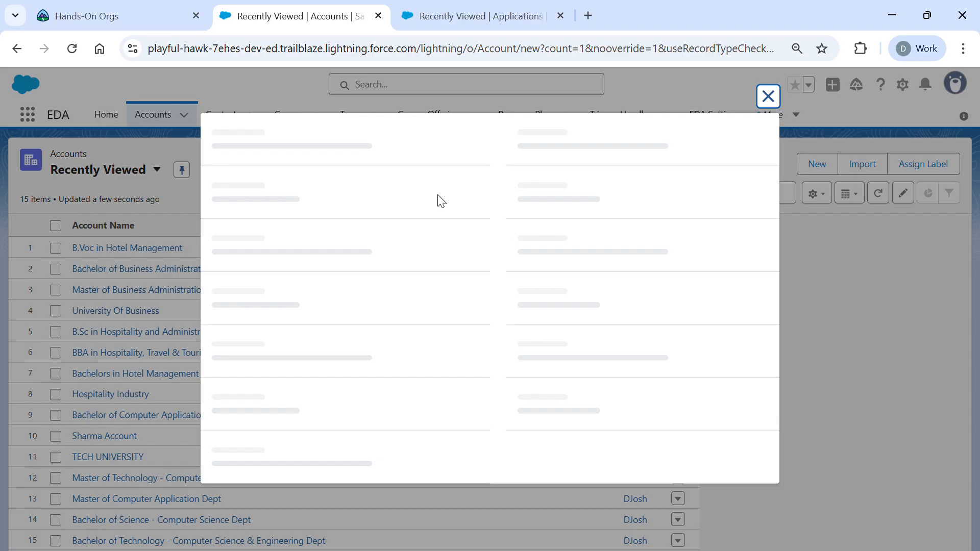
- Name the account 'Bachelors of Law' and start a new parent account from the Parent Account lookup
{"action": "left_click", "coordinate": [330, 272]}
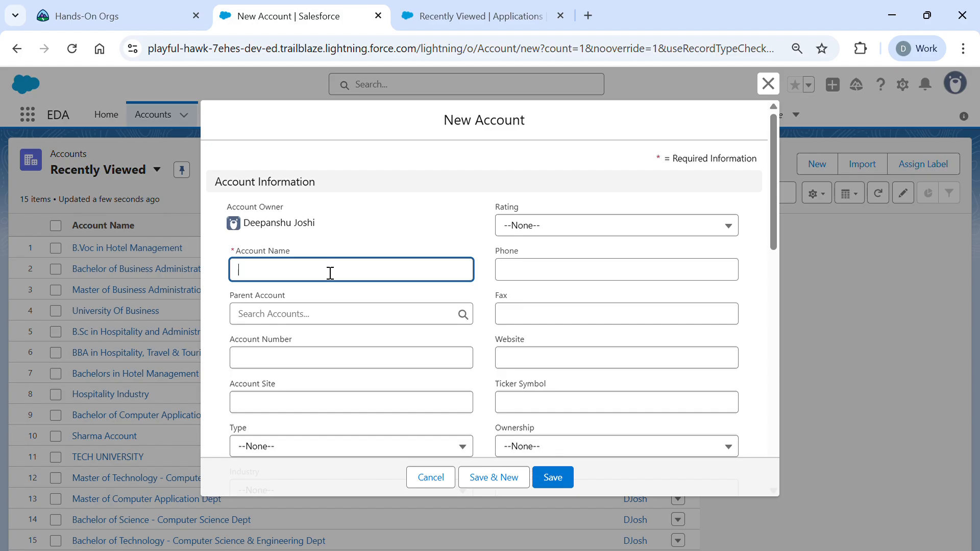
{"action": "type", "text": "BA"}
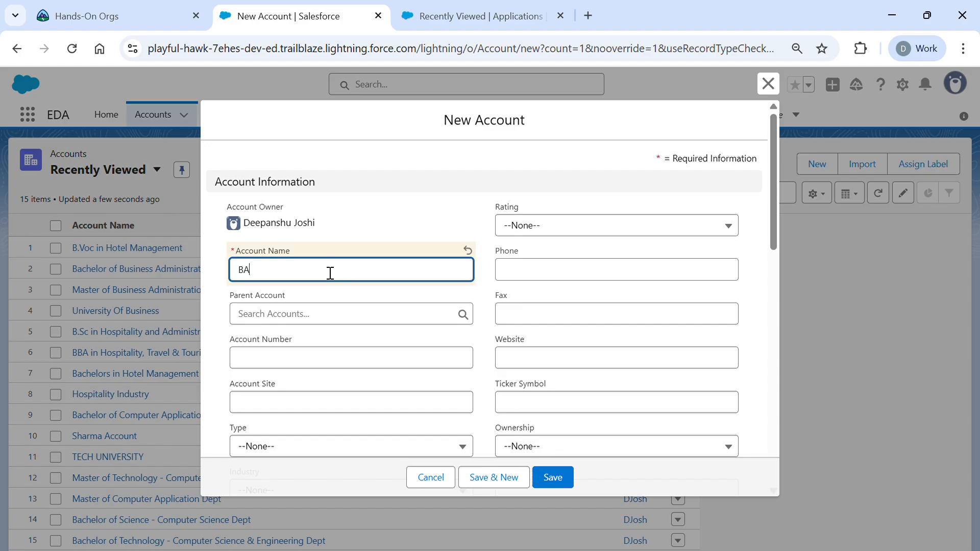
{"action": "key", "text": "BackSpace"}
{"action": "type", "text": "achelor"}
{"action": "key", "text": "BackSpace"}
{"action": "type", "text": "s of LAw"}
{"action": "key", "text": "BackSpace"}
{"action": "key", "text": "BackSpace"}
{"action": "type", "text": "aw"}
{"action": "left_click", "coordinate": [317, 326]}
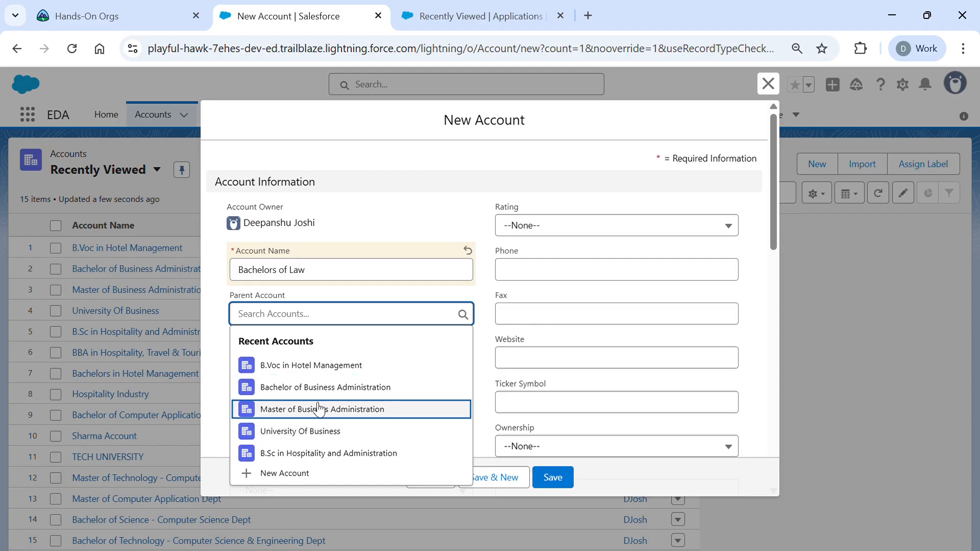
{"action": "left_click", "coordinate": [295, 472]}
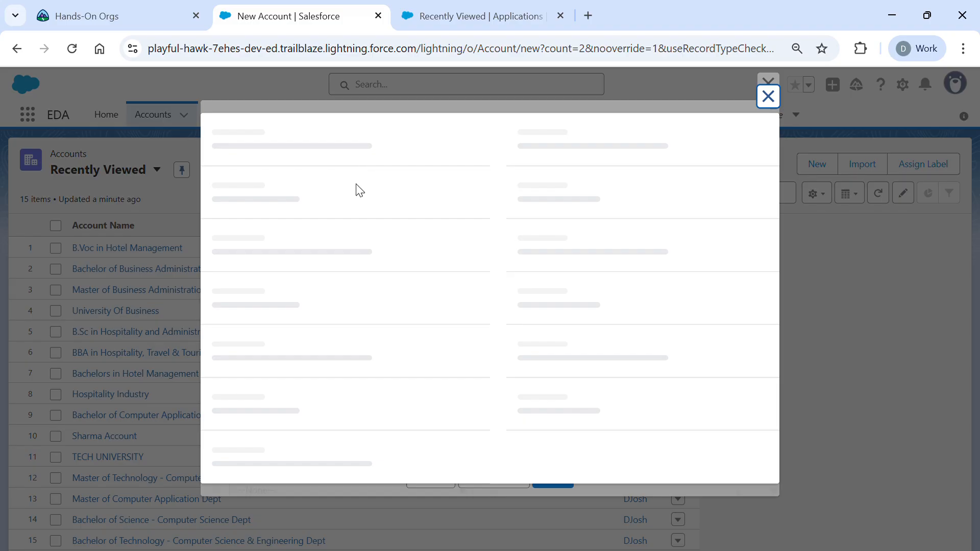
- Save the parent account 'UNIVERSITY OF LAW' from the lookup's New Account form
{"action": "left_click", "coordinate": [347, 268]}
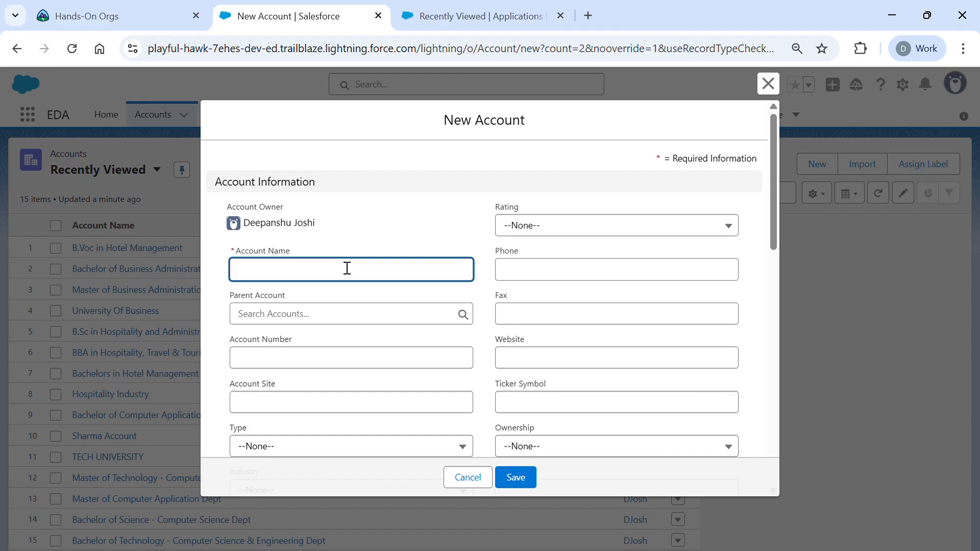
{"action": "type", "text": "LAW"}
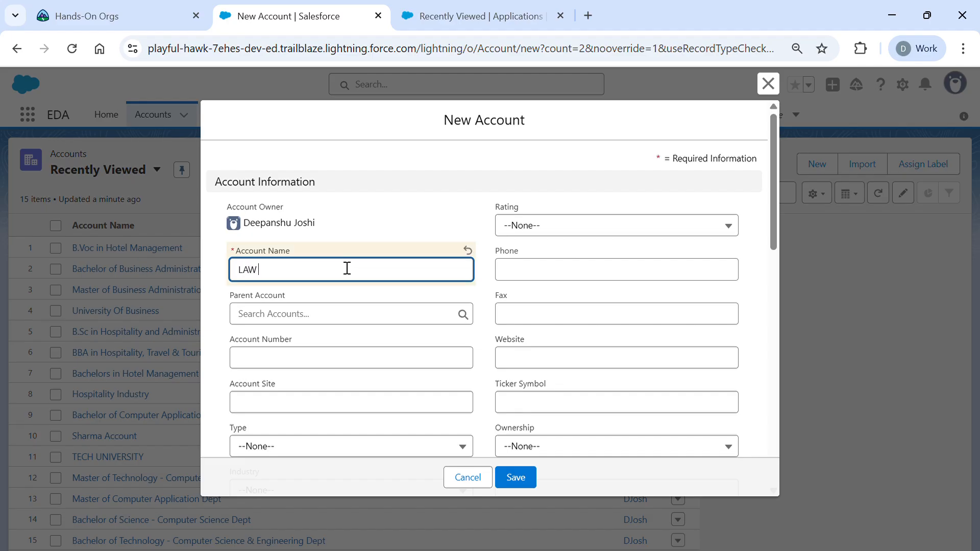
{"action": "key", "text": "BackSpace"}
{"action": "type", "text": "Un"}
{"action": "key", "text": "BackSpace"}
{"action": "type", "text": "NIVERSITY OF"}
{"action": "left_click", "coordinate": [520, 477]}
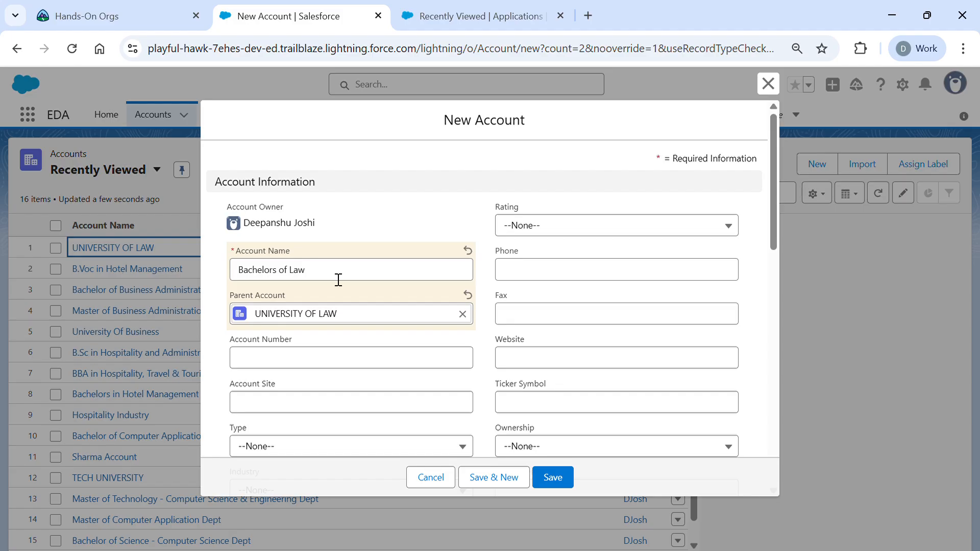
{"action": "left_click", "coordinate": [557, 477]}
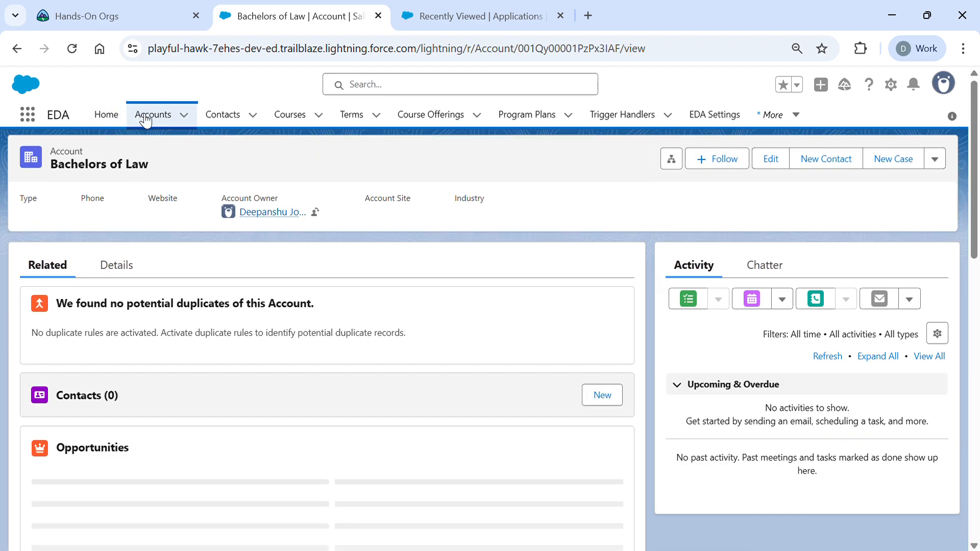
{"action": "left_click", "coordinate": [146, 117]}
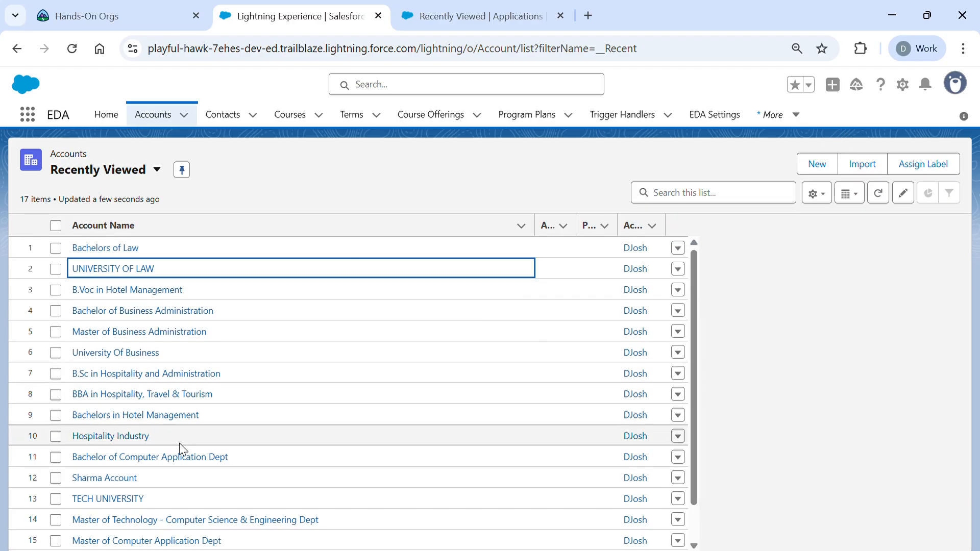
{"action": "left_click", "coordinate": [138, 311]}
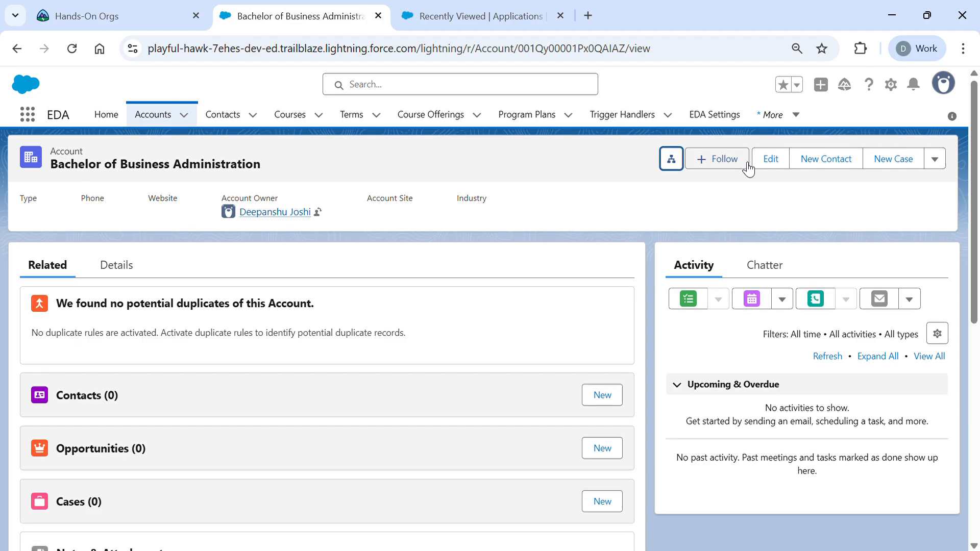
{"action": "left_click", "coordinate": [671, 162]}
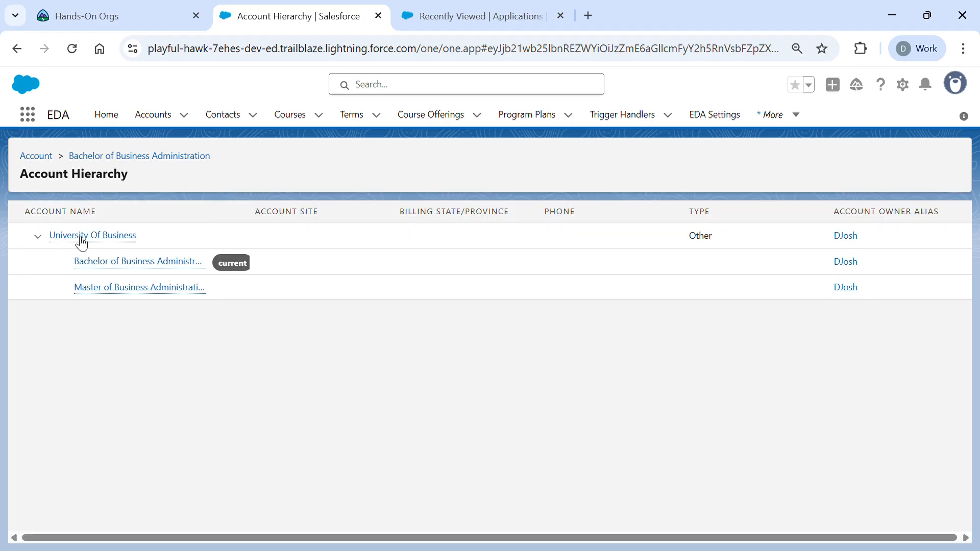
{"action": "mouse_move", "coordinate": [63, 248]}
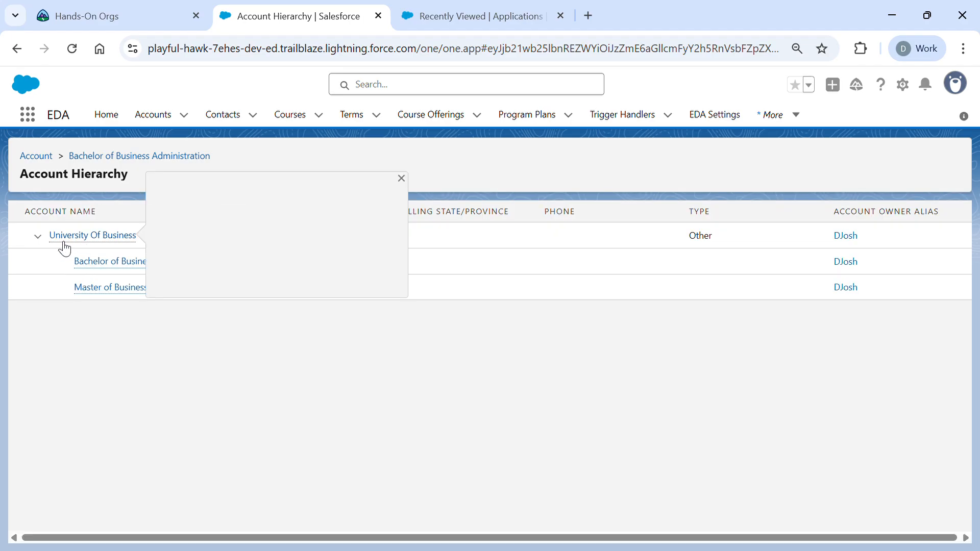
{"action": "mouse_move", "coordinate": [83, 271]}
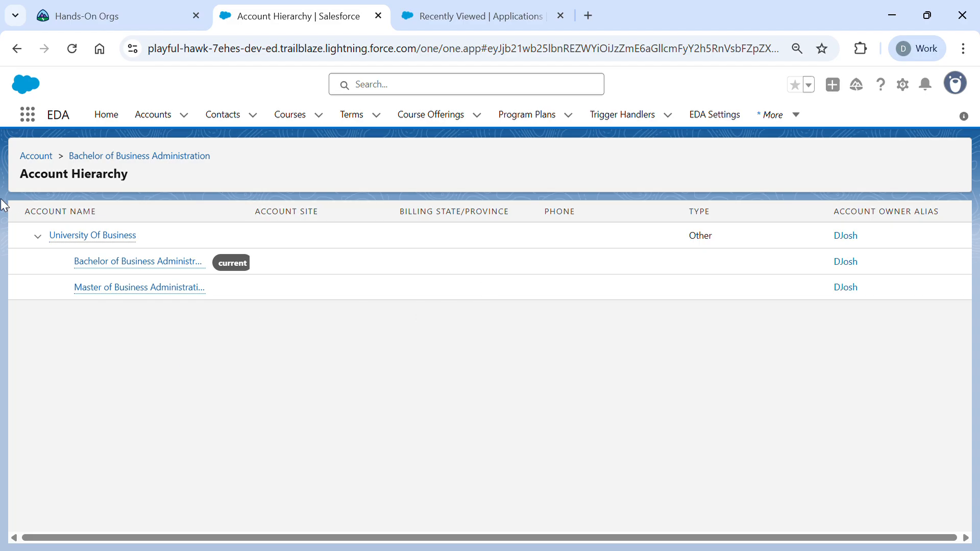
- Display TECH UNIVERSITY's account hierarchy with its five child programmes, then go to Contacts
{"action": "left_click", "coordinate": [57, 163]}
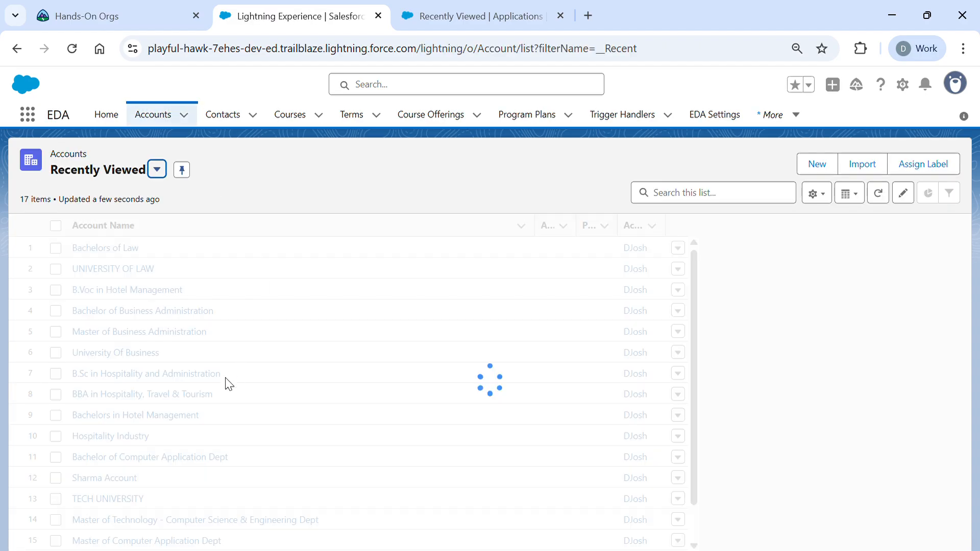
{"action": "scroll", "coordinate": [107, 413], "scroll_direction": "down", "scroll_amount": 2}
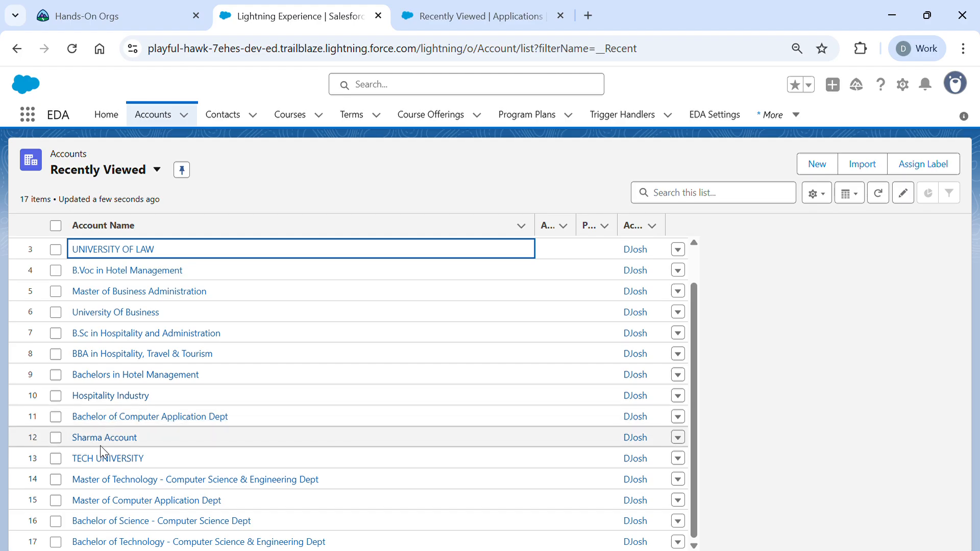
{"action": "left_click", "coordinate": [103, 461]}
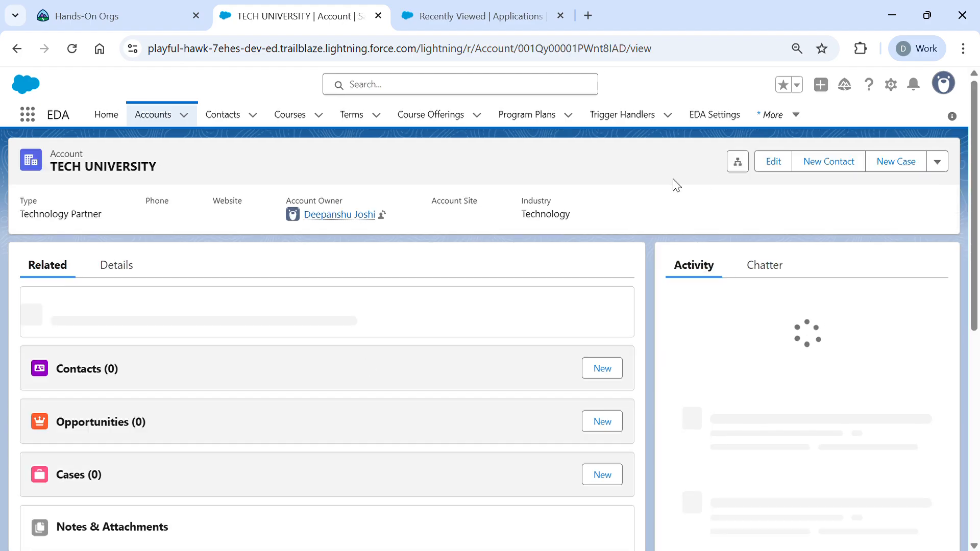
{"action": "left_click", "coordinate": [672, 160]}
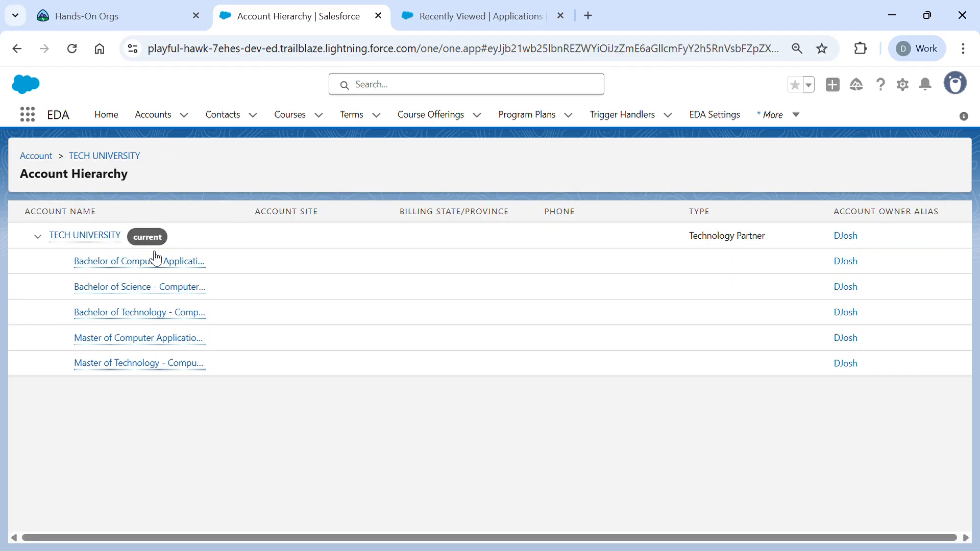
{"action": "mouse_move", "coordinate": [125, 369]}
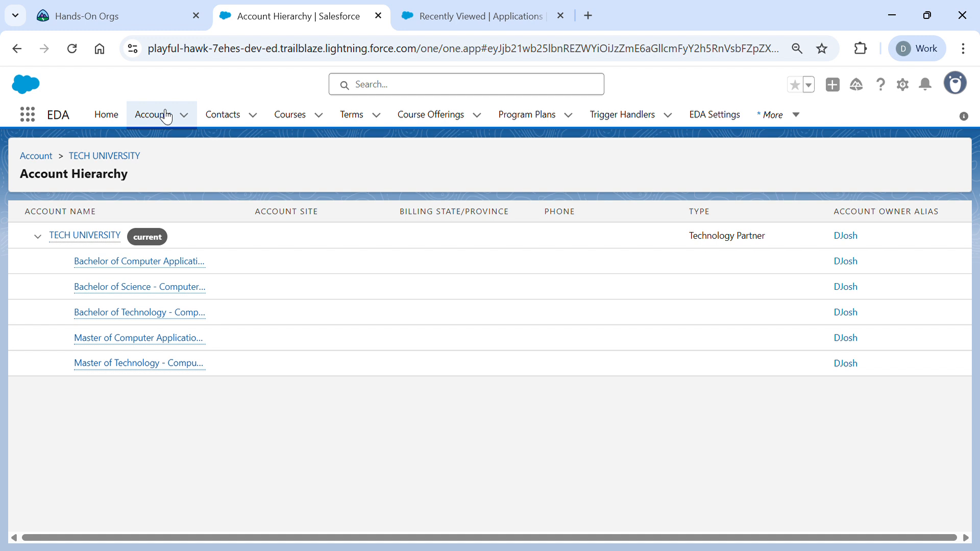
{"action": "left_click", "coordinate": [218, 113]}
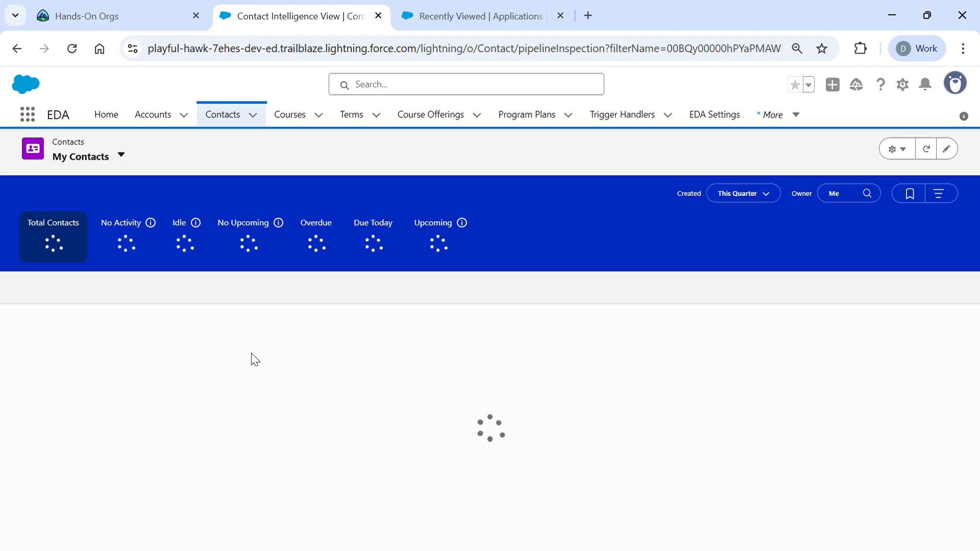
- Scroll through the 25 My Contacts entries and start a new contact
{"action": "scroll", "coordinate": [262, 408], "scroll_direction": "down", "scroll_amount": 10}
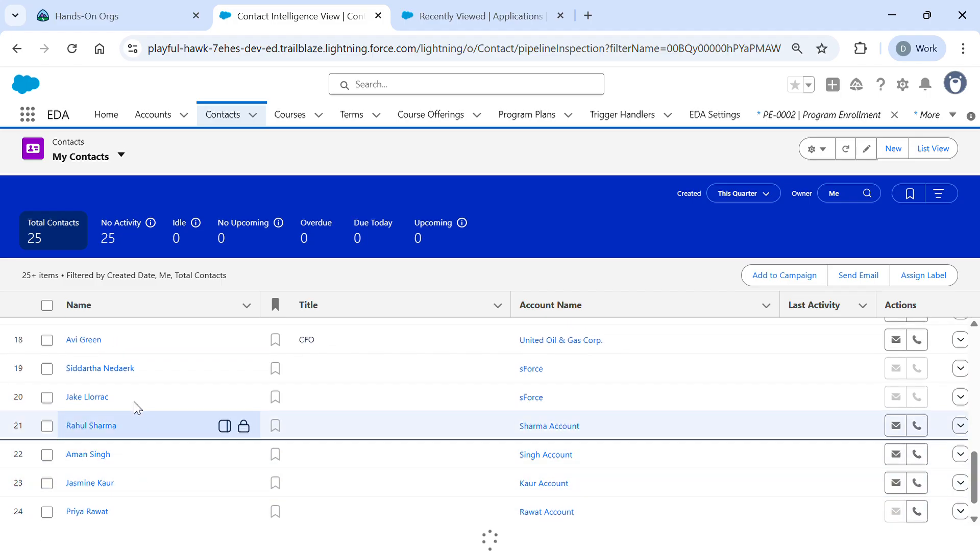
{"action": "scroll", "coordinate": [131, 458], "scroll_direction": "down", "scroll_amount": 1}
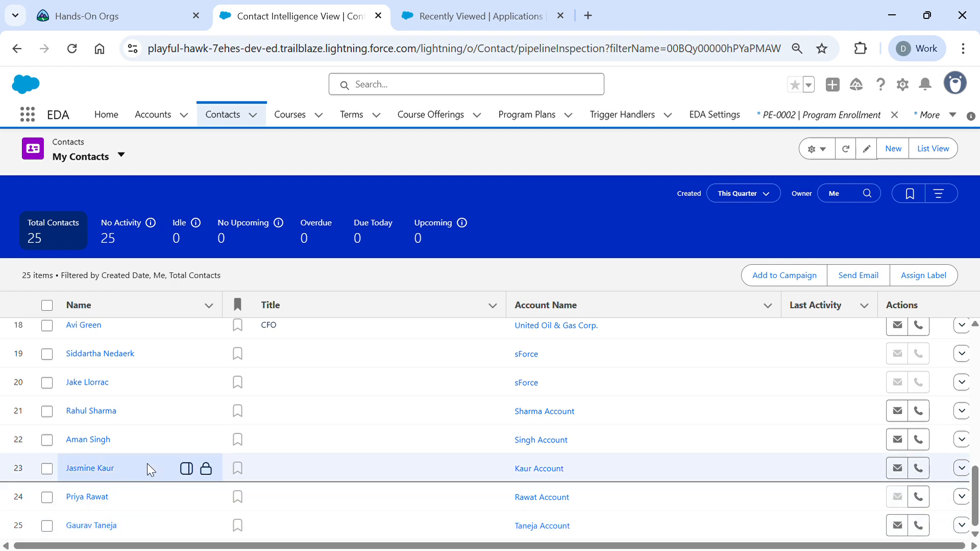
{"action": "scroll", "coordinate": [154, 515], "scroll_direction": "up", "scroll_amount": 2}
{"action": "scroll", "coordinate": [154, 515], "scroll_direction": "up", "scroll_amount": 2}
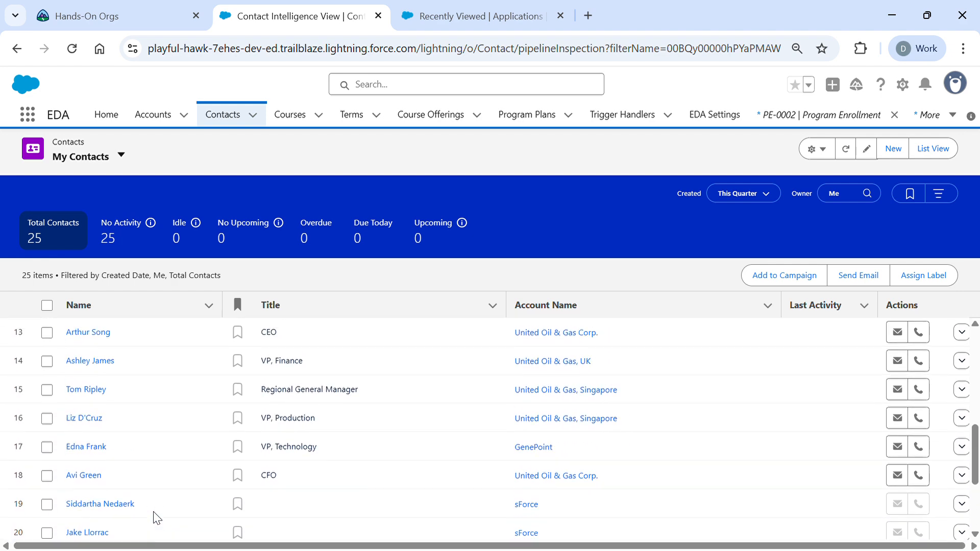
{"action": "scroll", "coordinate": [171, 459], "scroll_direction": "up", "scroll_amount": 6}
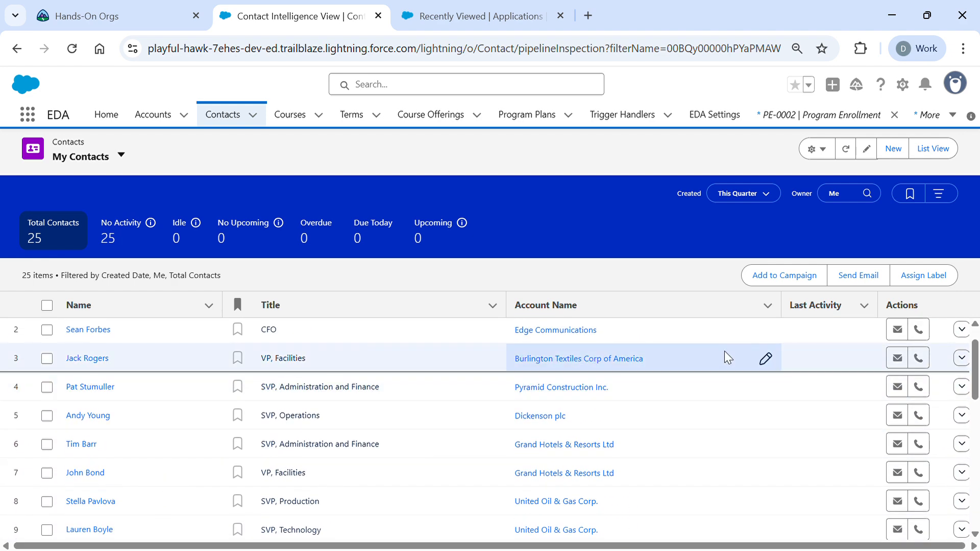
{"action": "scroll", "coordinate": [400, 369], "scroll_direction": "up", "scroll_amount": 1}
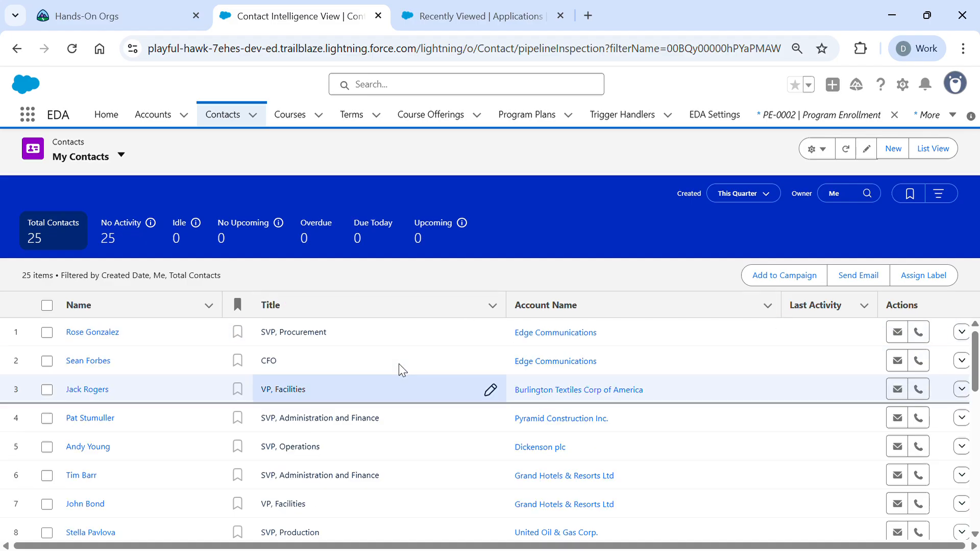
{"action": "left_click", "coordinate": [894, 150]}
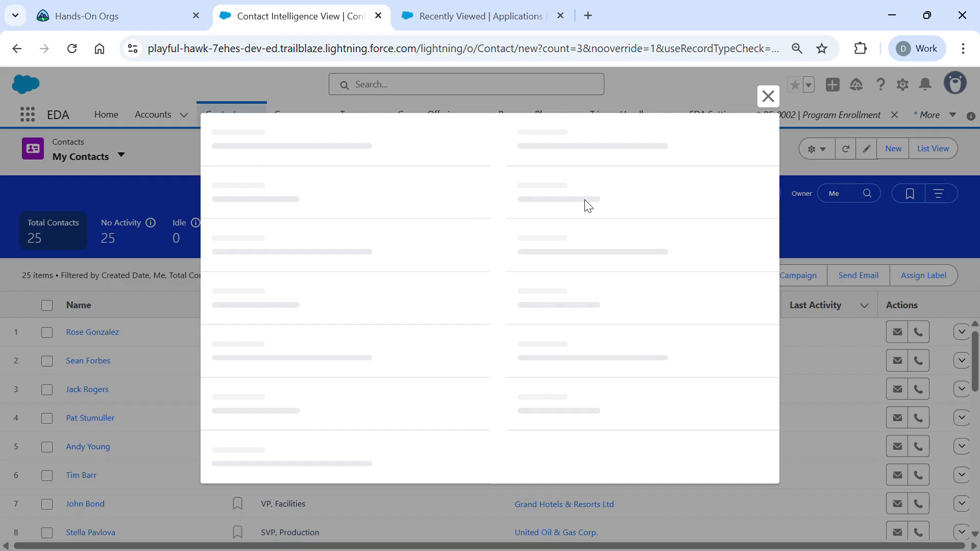
- Close the stalled contact form and reopen a fresh New Contact form
{"action": "left_click", "coordinate": [767, 96]}
{"action": "left_click", "coordinate": [888, 149]}
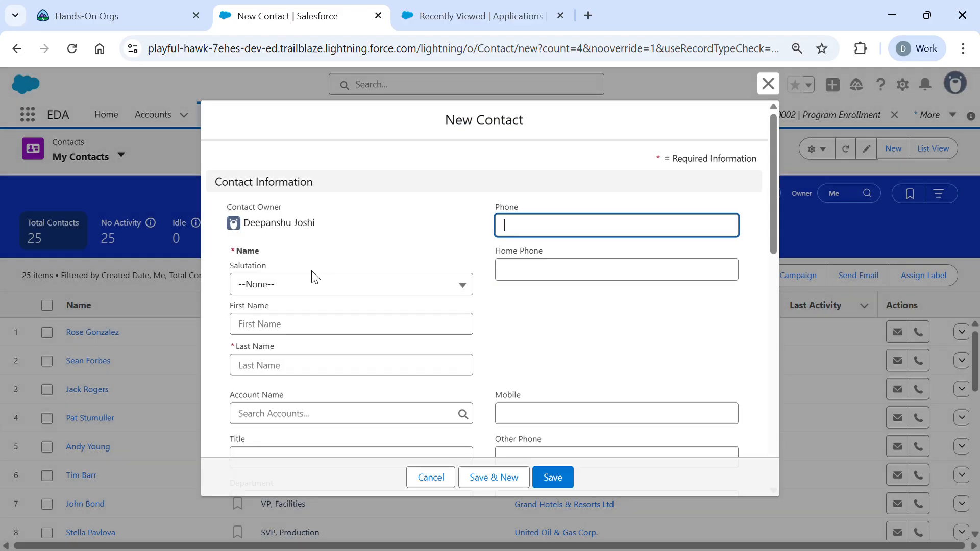
- Enter salutation Mr., the contact's first and last name, and their phone number
{"action": "left_click", "coordinate": [312, 290]}
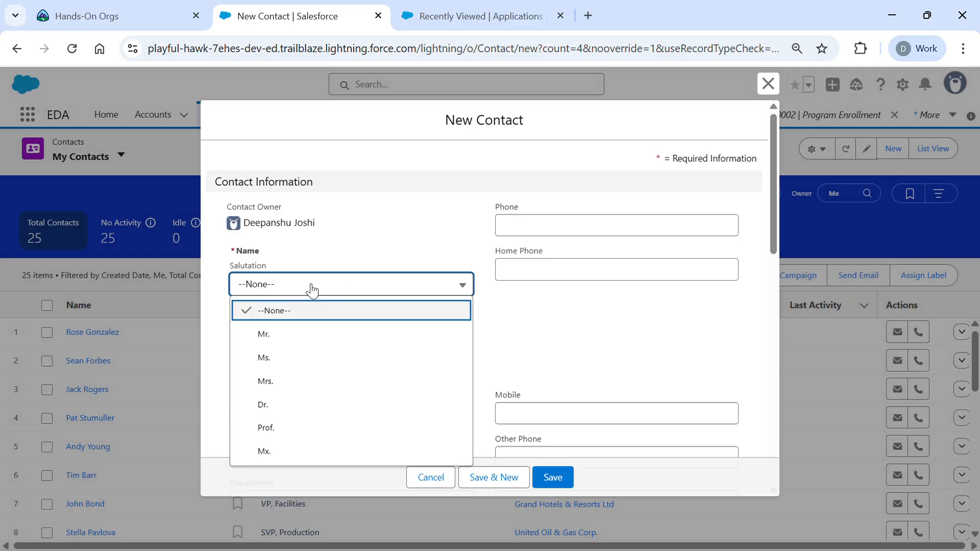
{"action": "left_click", "coordinate": [301, 341]}
{"action": "left_click", "coordinate": [310, 335]}
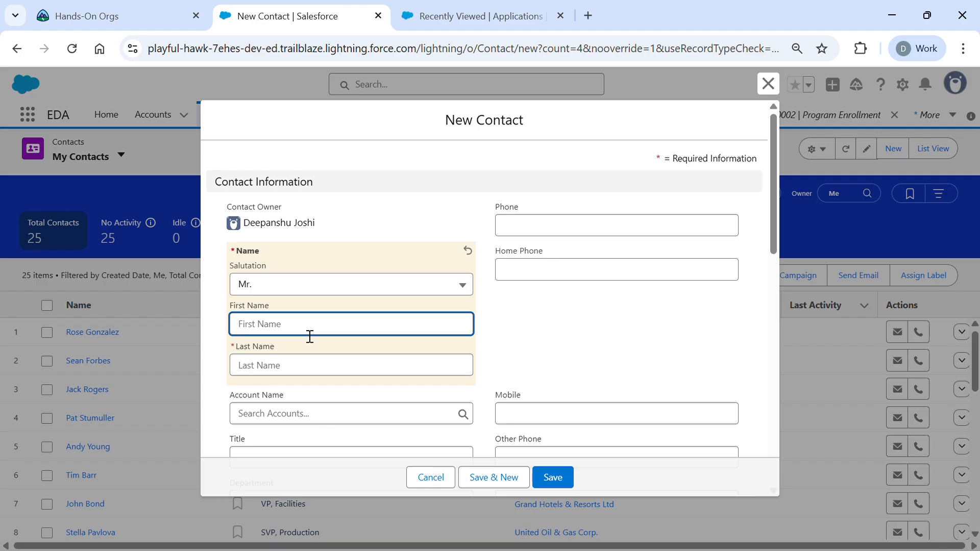
{"action": "type", "text": "John"}
{"action": "left_click", "coordinate": [316, 380]}
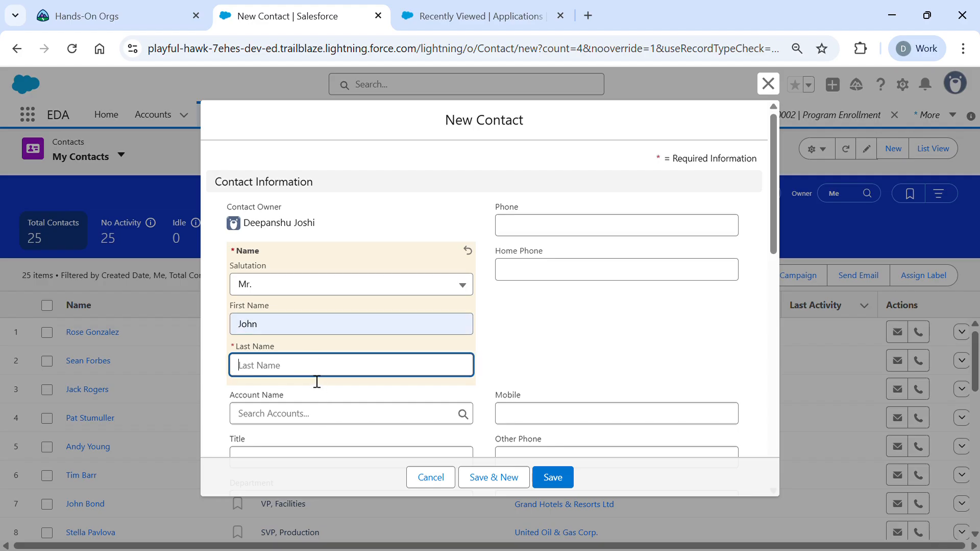
{"action": "type", "text": "Smith"}
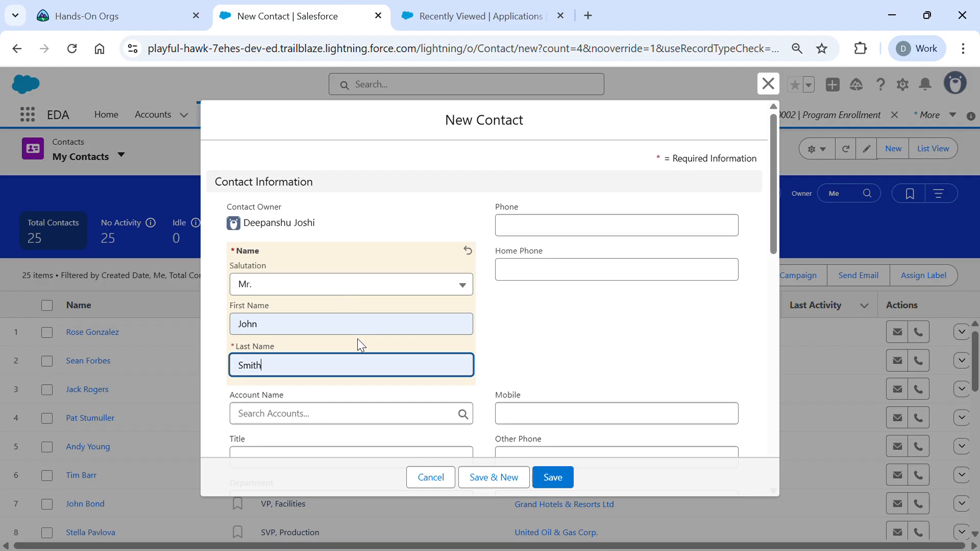
{"action": "left_click", "coordinate": [581, 233]}
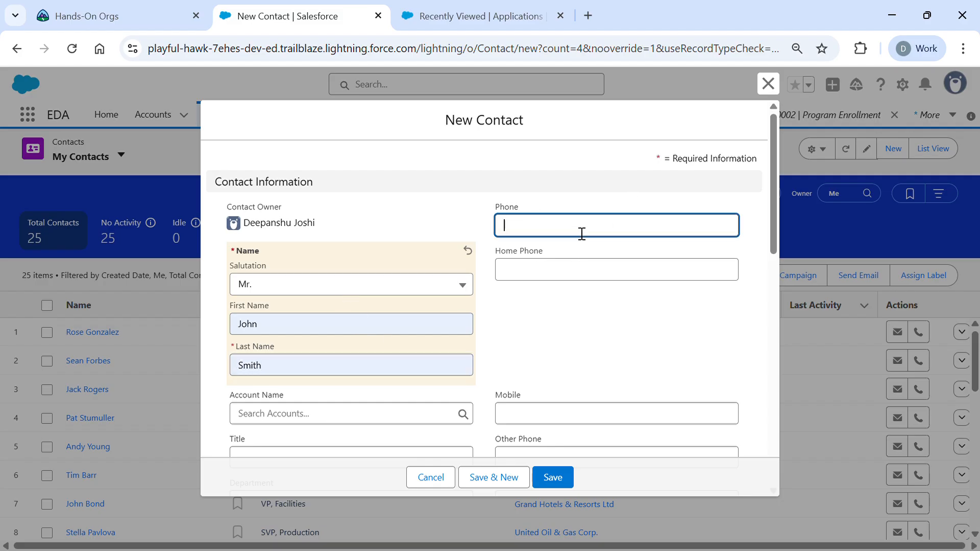
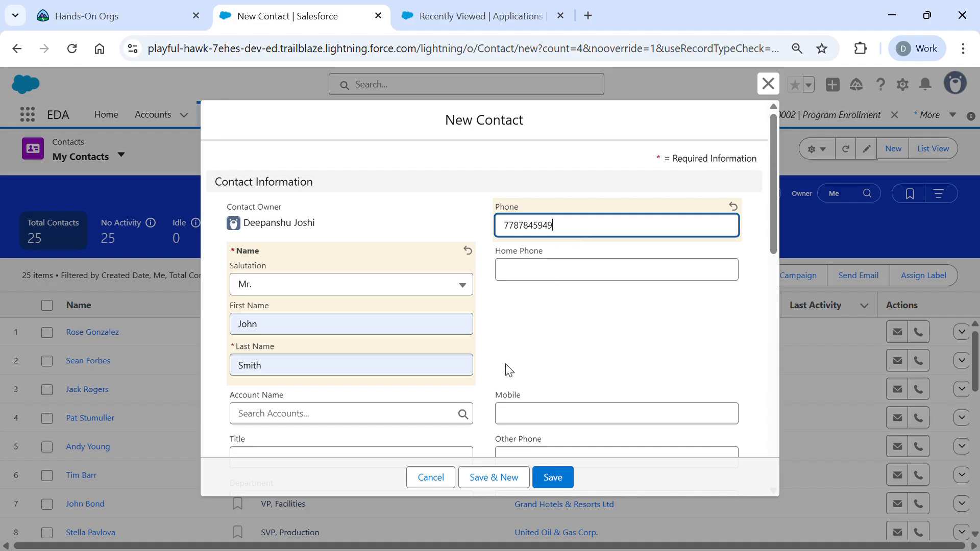
- Fill in the contact's e-mail address, correcting the browser's suggested value
{"action": "scroll", "coordinate": [508, 370], "scroll_direction": "down", "scroll_amount": 1}
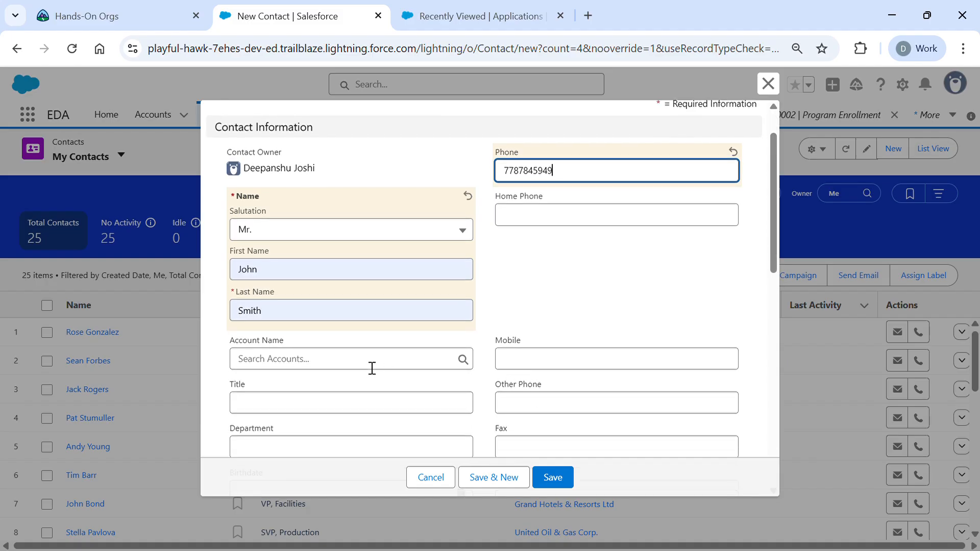
{"action": "scroll", "coordinate": [414, 361], "scroll_direction": "up", "scroll_amount": 1}
{"action": "scroll", "coordinate": [414, 361], "scroll_direction": "down", "scroll_amount": 5}
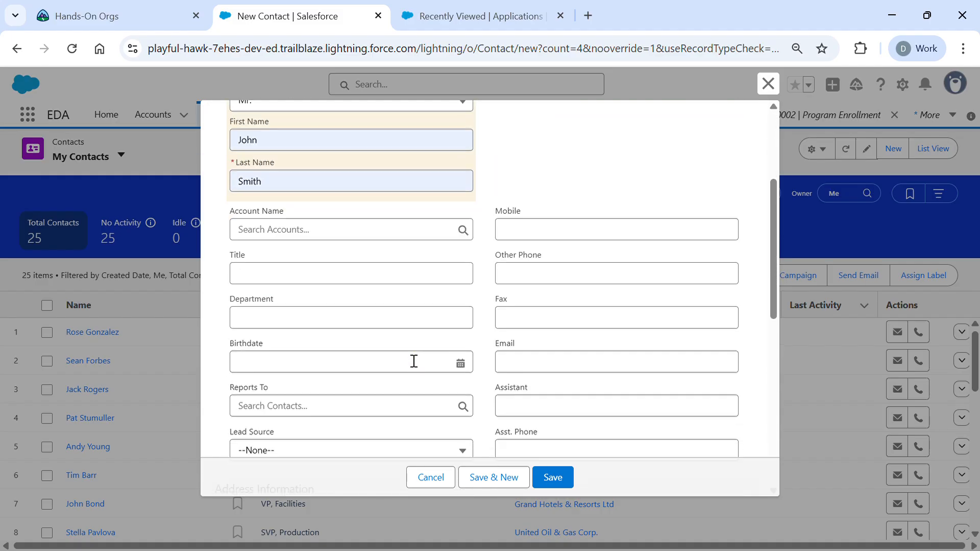
{"action": "scroll", "coordinate": [409, 360], "scroll_direction": "up", "scroll_amount": 2}
{"action": "left_click", "coordinate": [524, 340]}
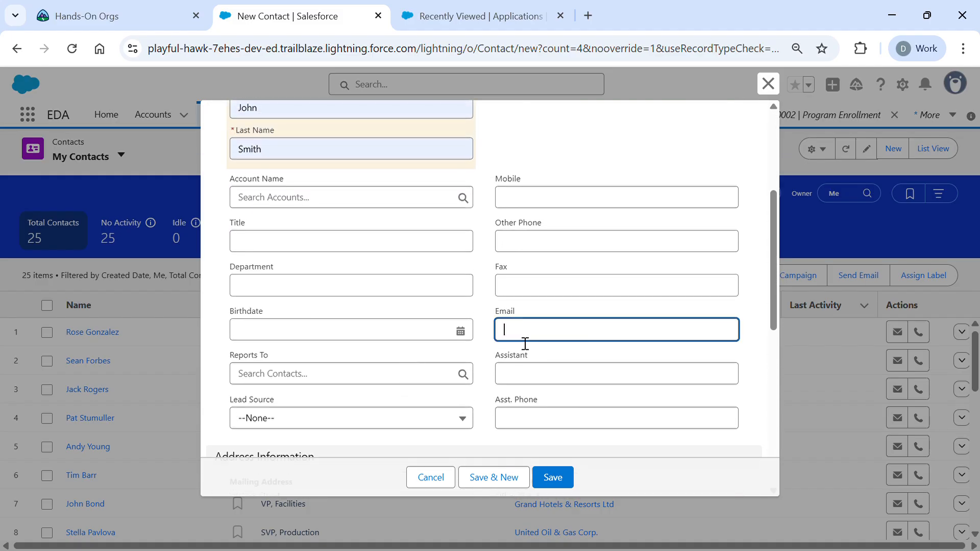
{"action": "type", "text": "joh"}
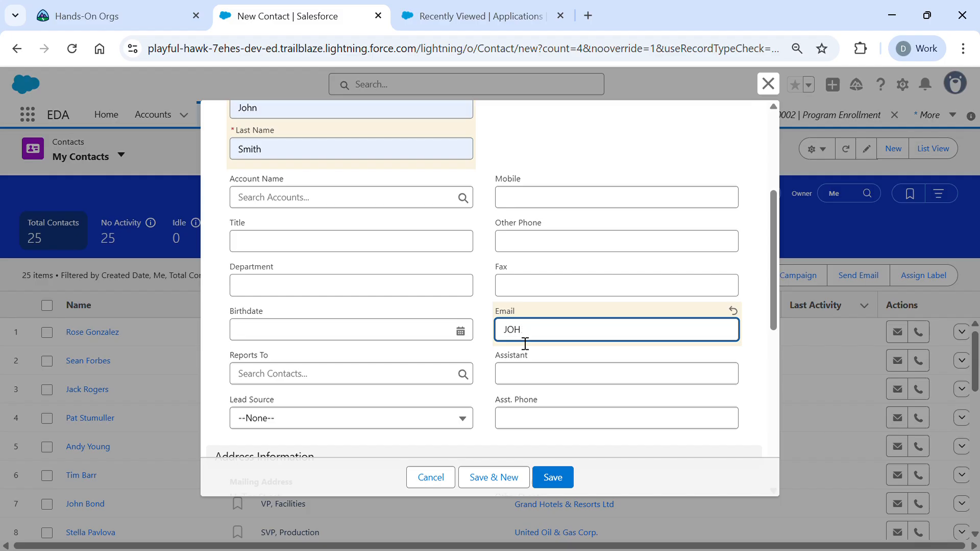
{"action": "left_click", "coordinate": [602, 371]}
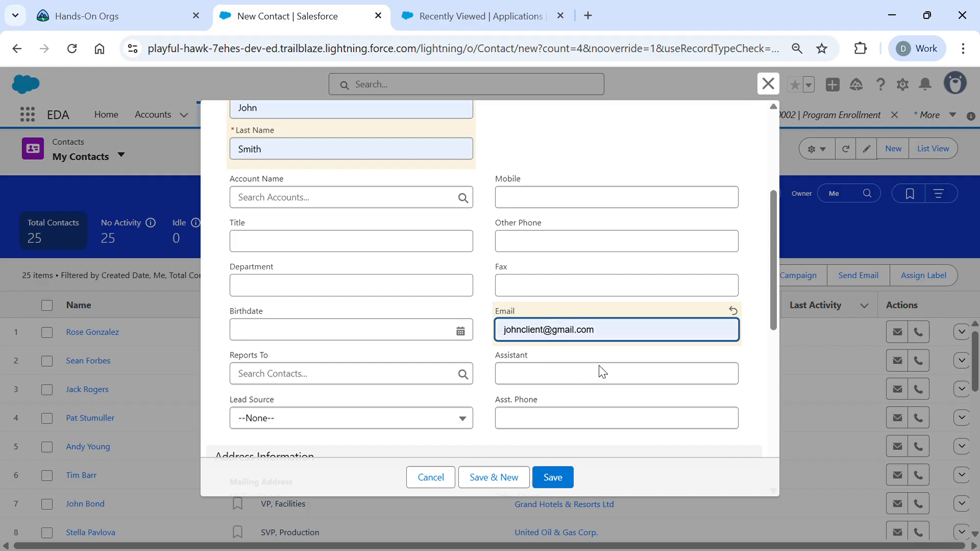
{"action": "left_click", "coordinate": [550, 341]}
{"action": "key", "text": "BackSpace"}
{"action": "key", "text": "BackSpace"}
{"action": "key", "text": "BackSpace"}
{"action": "key", "text": "BackSpace"}
{"action": "key", "text": "BackSpace"}
{"action": "type", "text": "SMITH"}
{"action": "key", "text": "BackSpace"}
{"action": "key", "text": "BackSpace"}
{"action": "key", "text": "BackSpace"}
{"action": "key", "text": "BackSpace"}
{"action": "key", "text": "BackSpace"}
{"action": "key", "text": "BackSpace"}
{"action": "type", "text": "smith"}
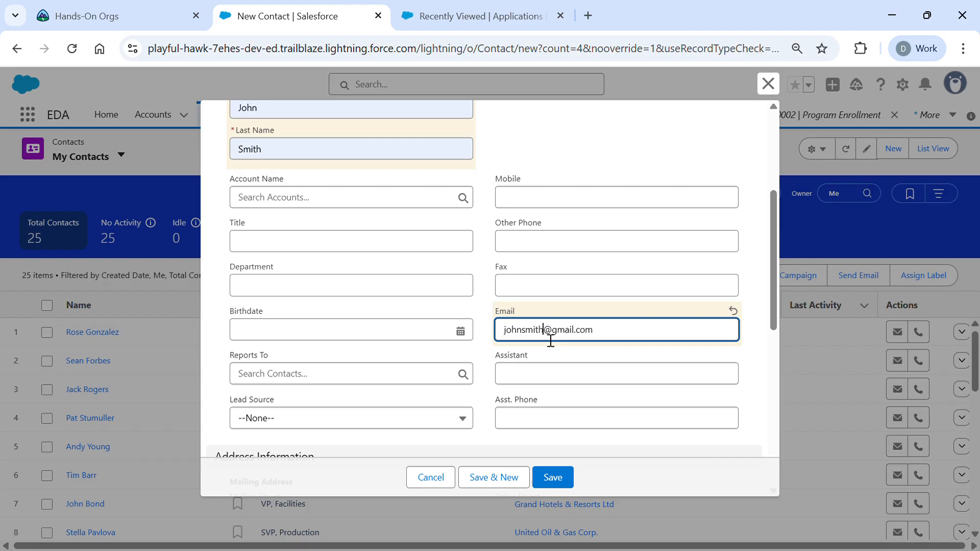
- Save the new contact record
{"action": "scroll", "coordinate": [465, 257], "scroll_direction": "up", "scroll_amount": 2}
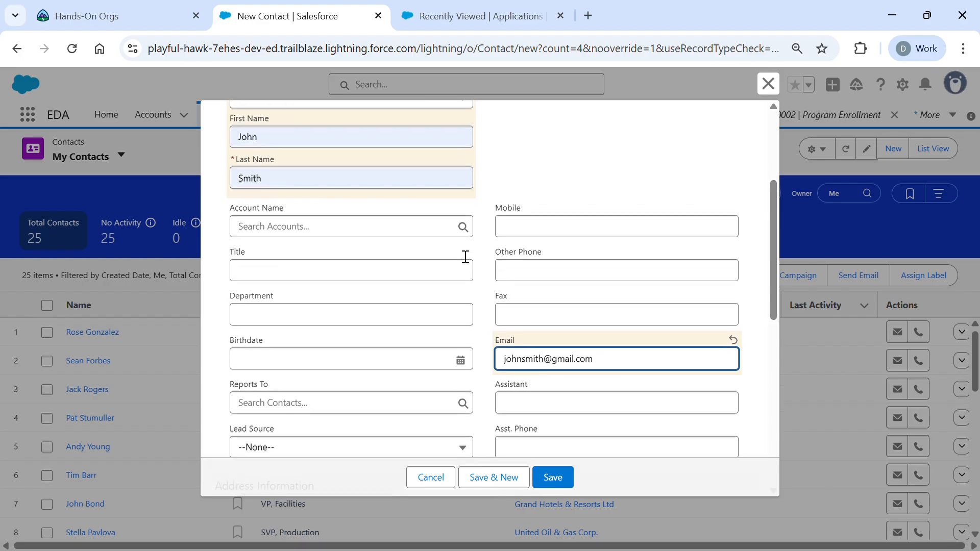
{"action": "scroll", "coordinate": [465, 256], "scroll_direction": "down", "scroll_amount": 3}
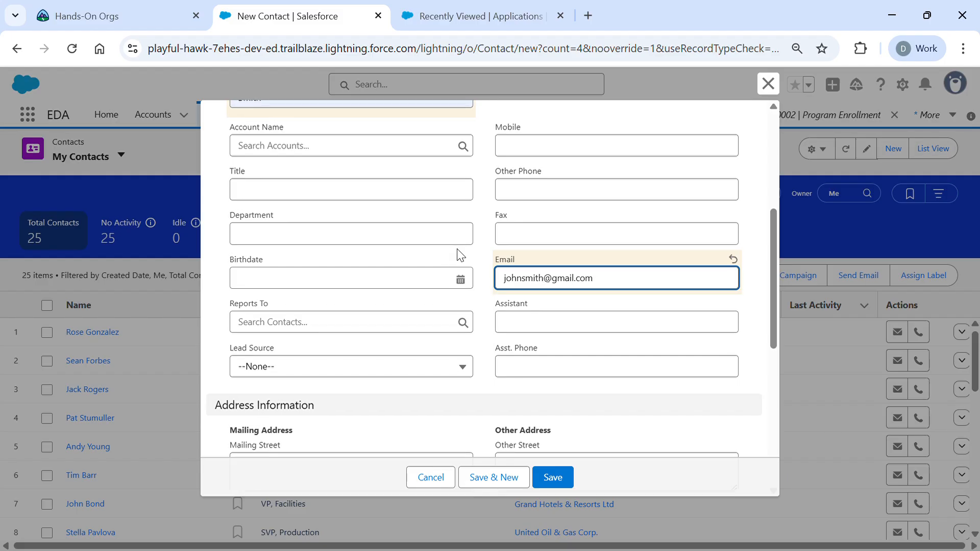
{"action": "scroll", "coordinate": [308, 282], "scroll_direction": "down", "scroll_amount": 3}
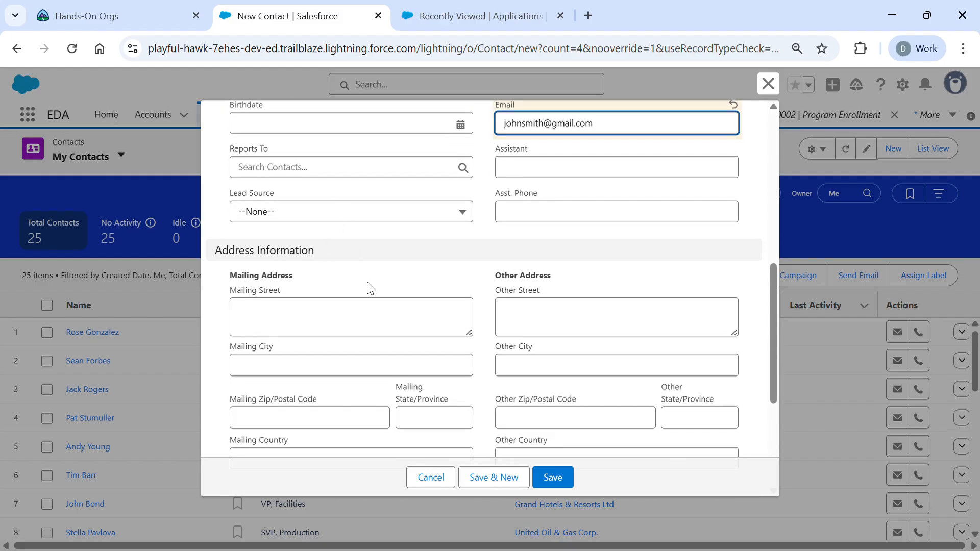
{"action": "scroll", "coordinate": [368, 287], "scroll_direction": "down", "scroll_amount": 4}
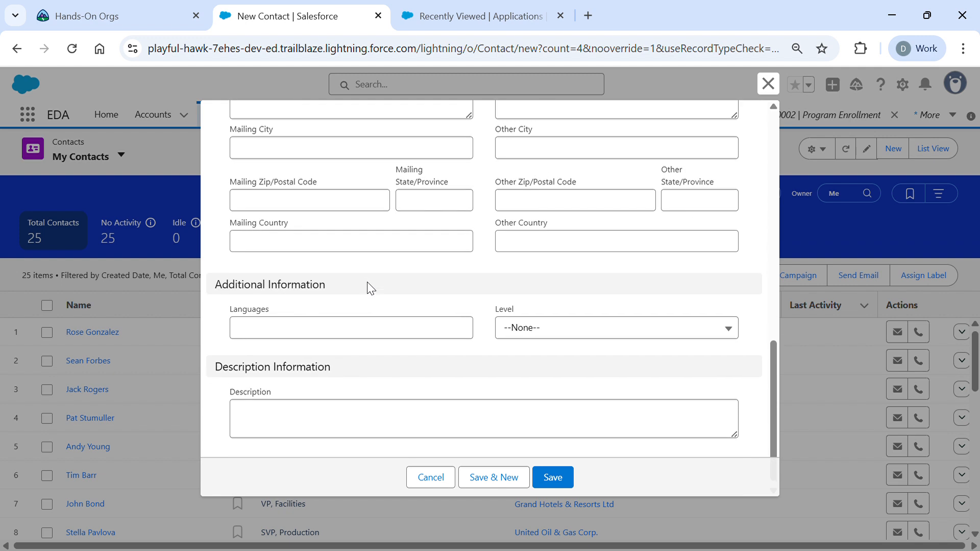
{"action": "scroll", "coordinate": [370, 288], "scroll_direction": "up", "scroll_amount": 10}
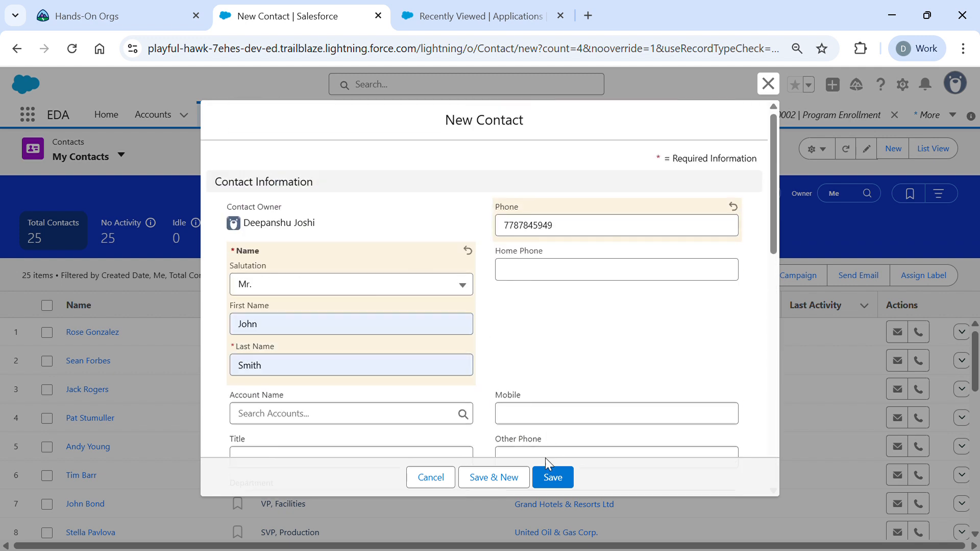
{"action": "left_click", "coordinate": [551, 475]}
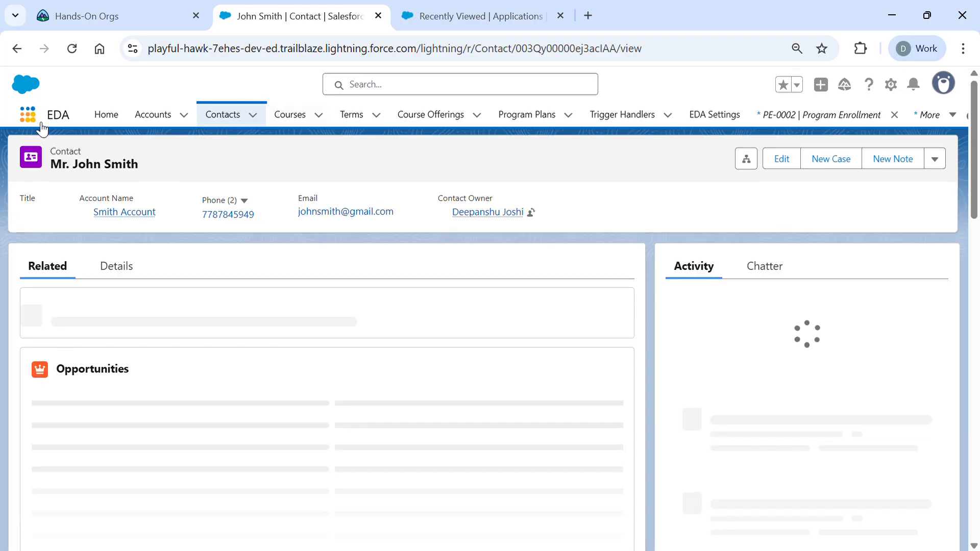
- Search 'appl' in the App Launcher and open the Applications list
{"action": "left_click", "coordinate": [40, 124]}
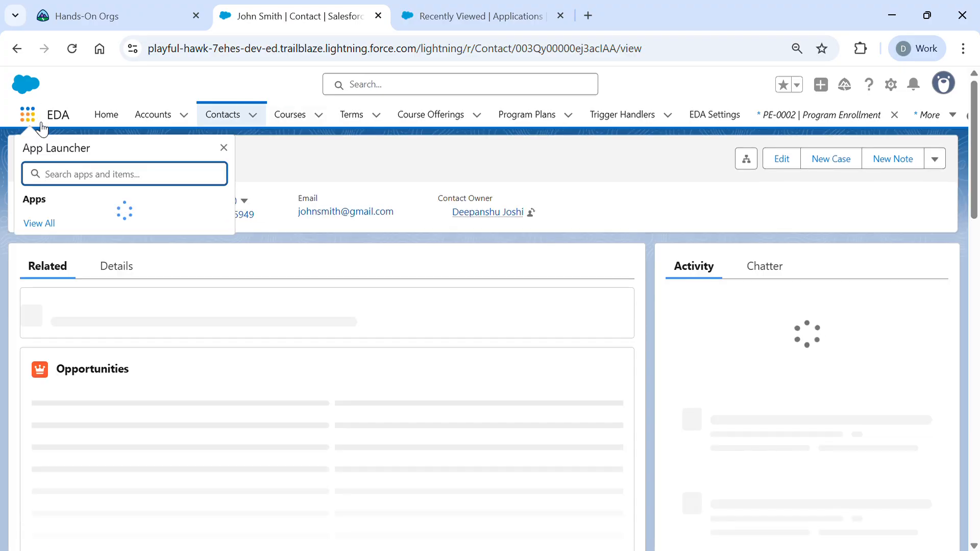
{"action": "type", "text": "appl"}
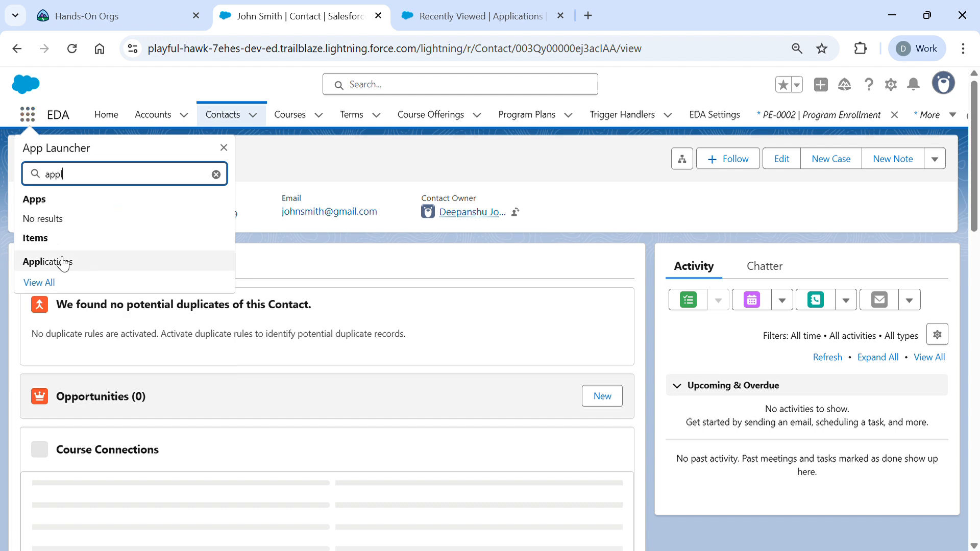
{"action": "left_click", "coordinate": [57, 259]}
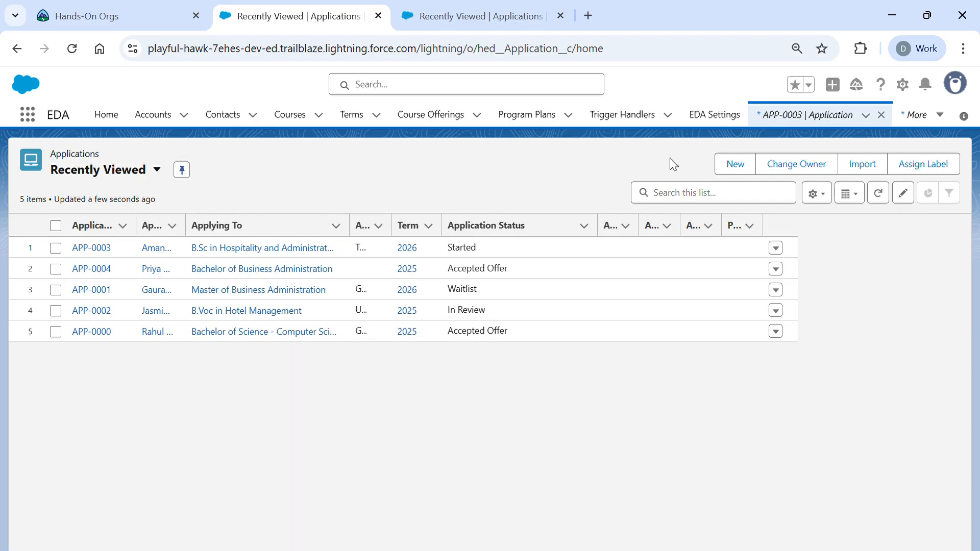
- Start a new application, closing and reopening the stalled form until it loads
{"action": "left_click", "coordinate": [736, 167]}
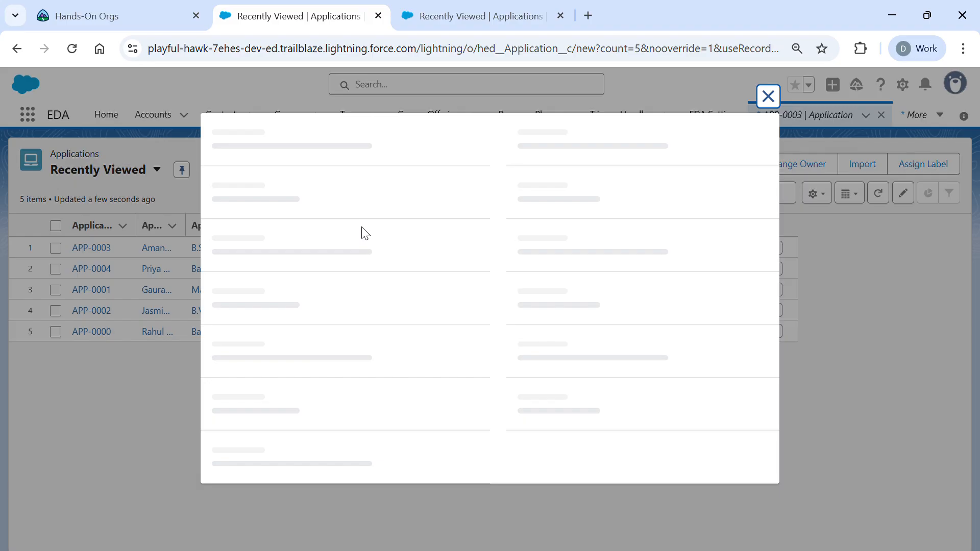
{"action": "left_click", "coordinate": [767, 96]}
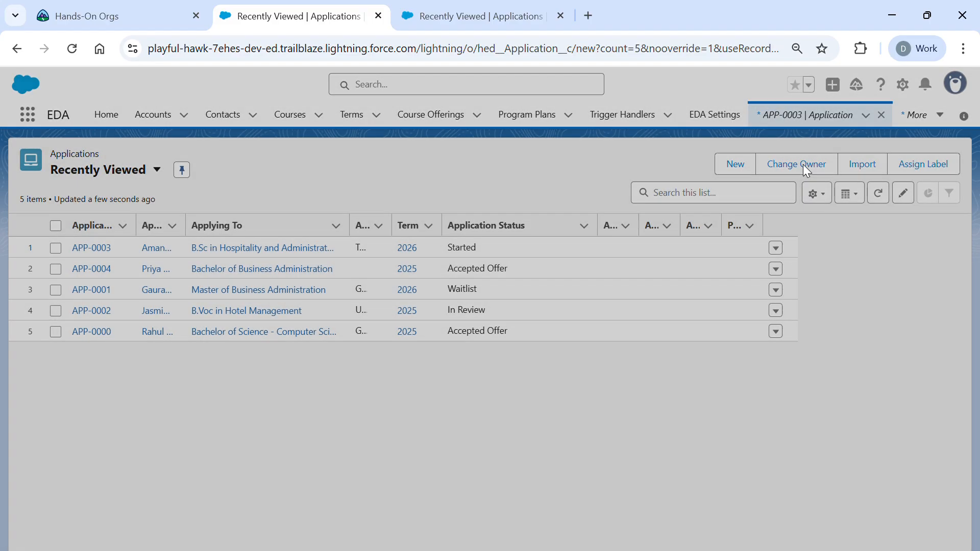
{"action": "left_click", "coordinate": [733, 166]}
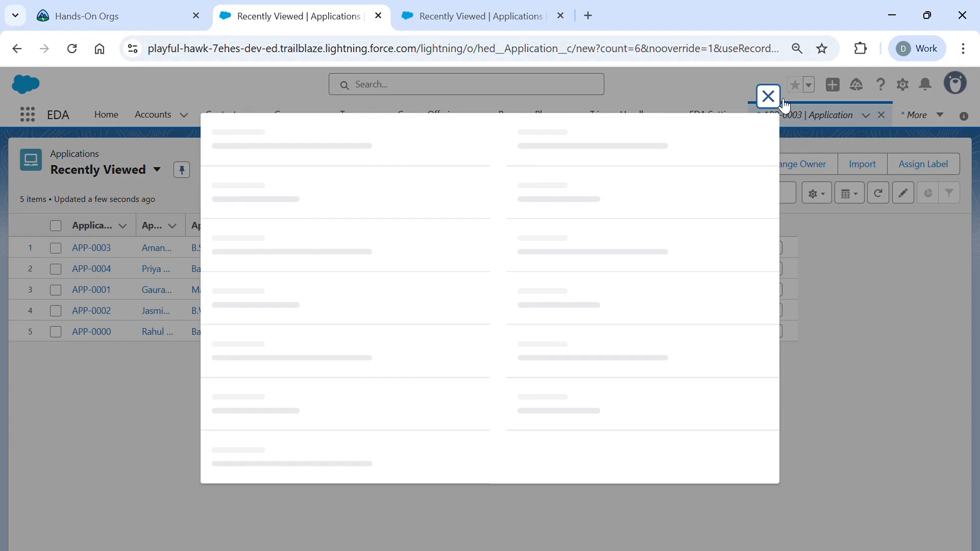
{"action": "left_click", "coordinate": [767, 95]}
{"action": "left_click", "coordinate": [741, 163]}
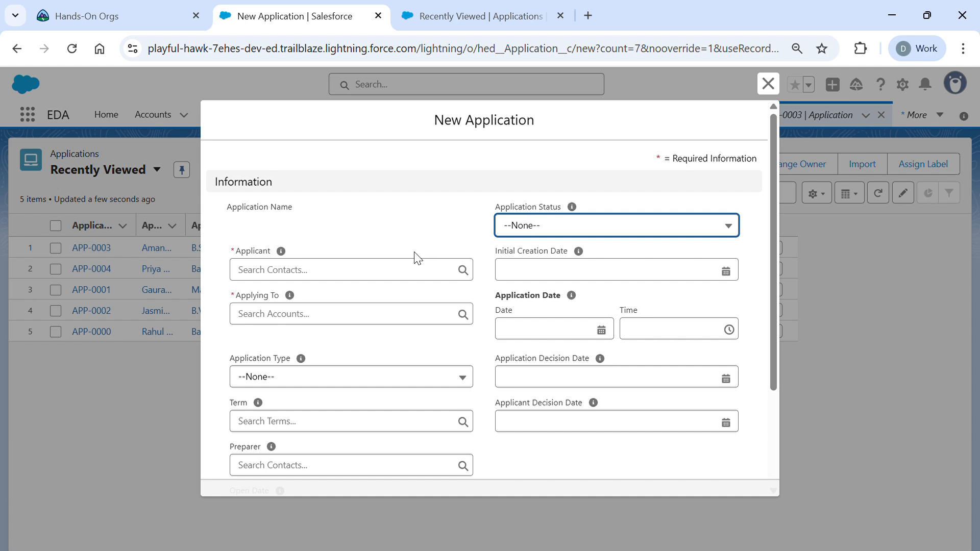
- Set the applicant to the newly created contact and the program to Bachelors of Law
{"action": "left_click", "coordinate": [391, 273]}
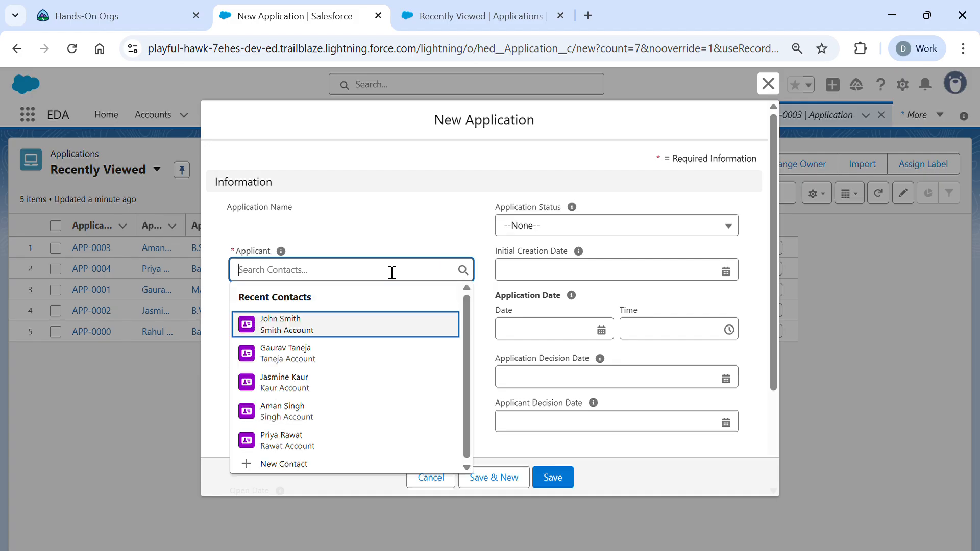
{"action": "left_click", "coordinate": [340, 328]}
{"action": "left_click", "coordinate": [338, 325]}
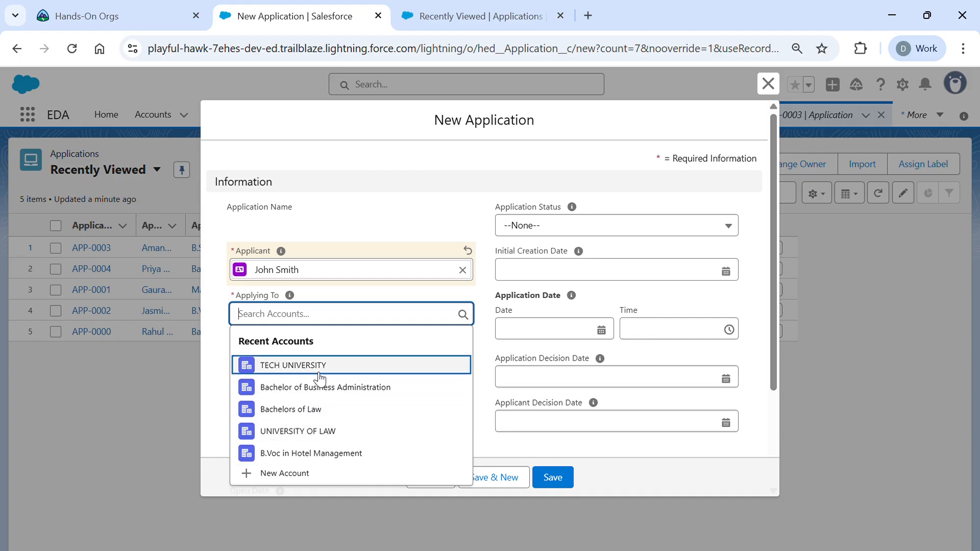
{"action": "left_click", "coordinate": [315, 410]}
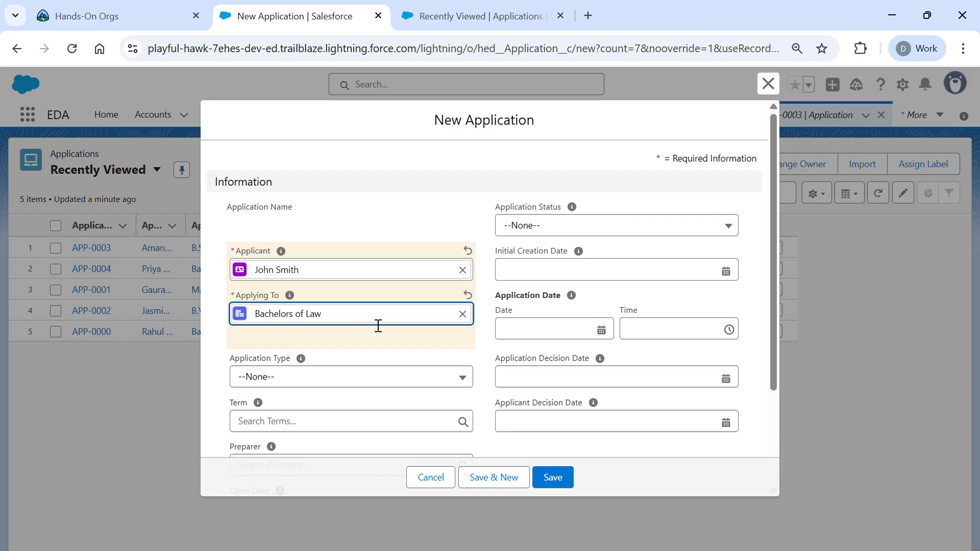
- Replace the program with Bachelor of Technology - Computer Science & Engineering, found by searching 'bachelors of'
{"action": "left_click", "coordinate": [462, 314]}
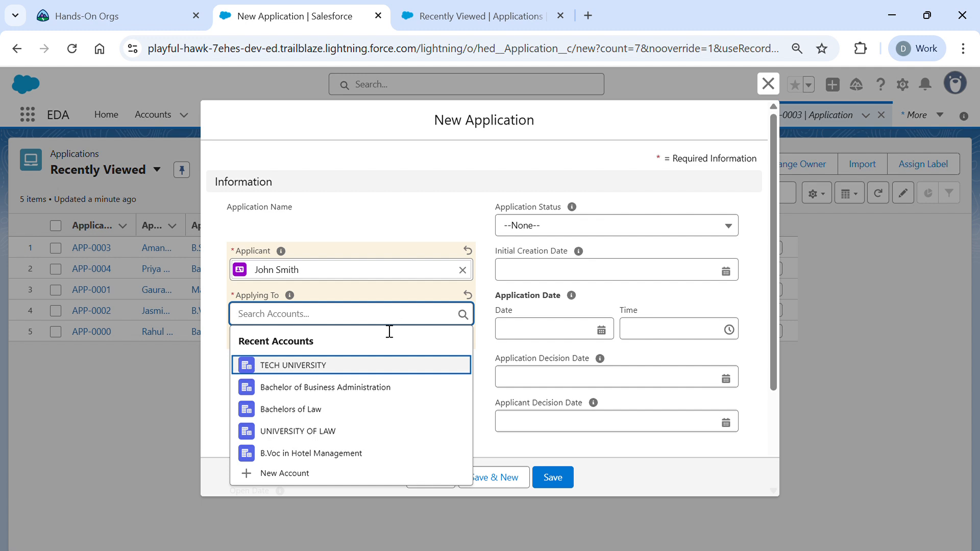
{"action": "type", "text": "ba"}
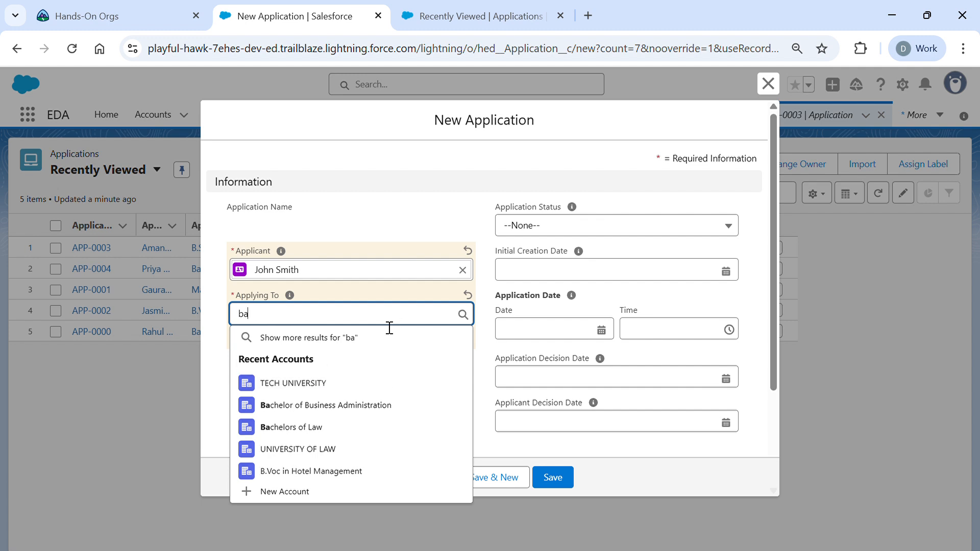
{"action": "type", "text": "ch"}
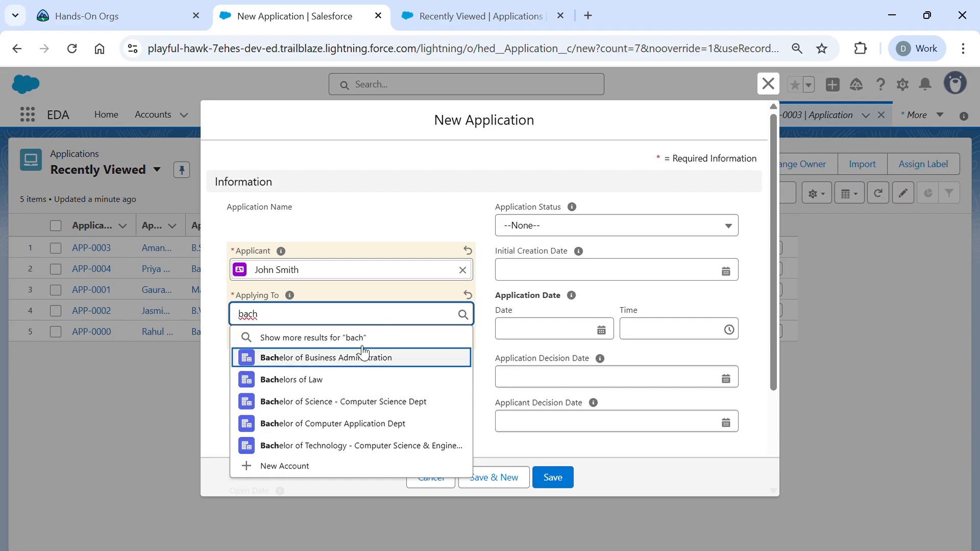
{"action": "type", "text": "elor"}
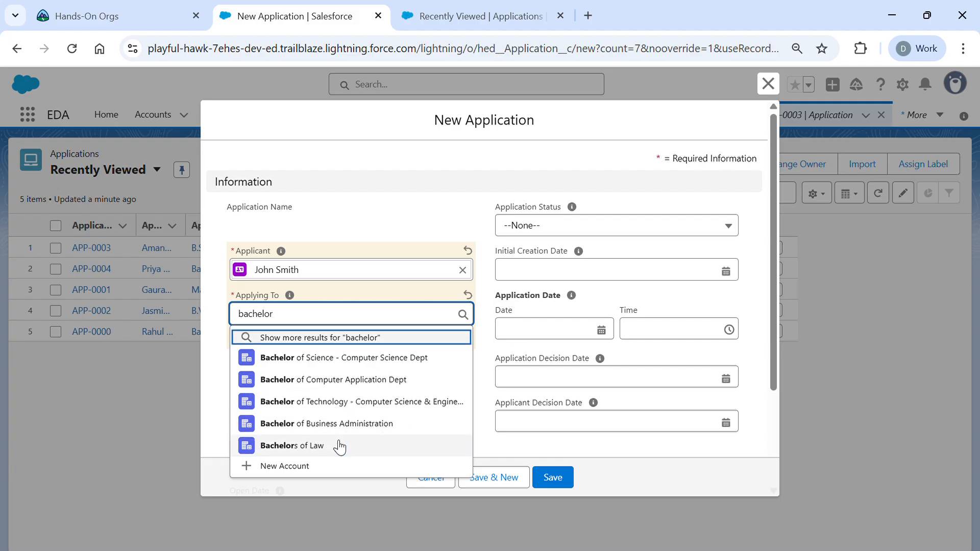
{"action": "left_click", "coordinate": [338, 447]}
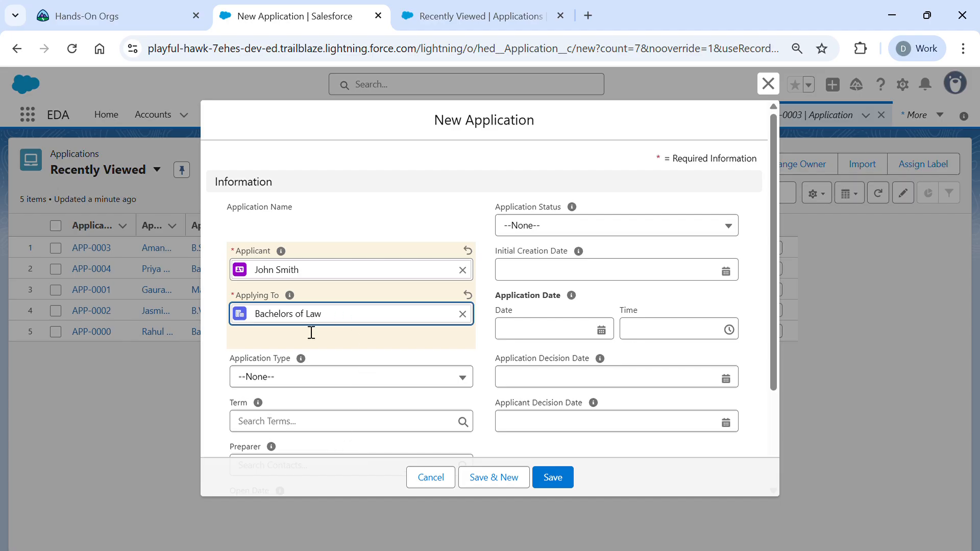
{"action": "left_click", "coordinate": [415, 348]}
{"action": "left_click", "coordinate": [463, 313]}
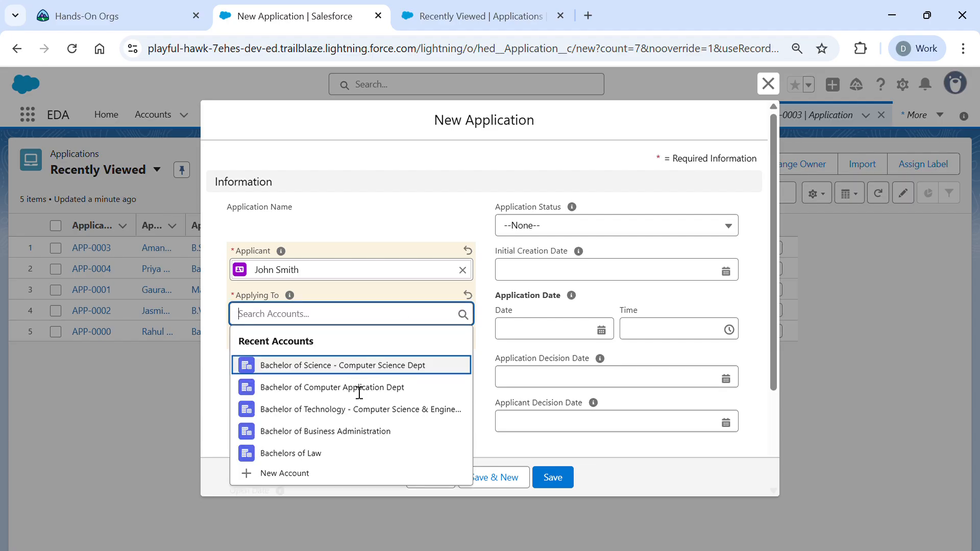
{"action": "type", "text": "bachelor"}
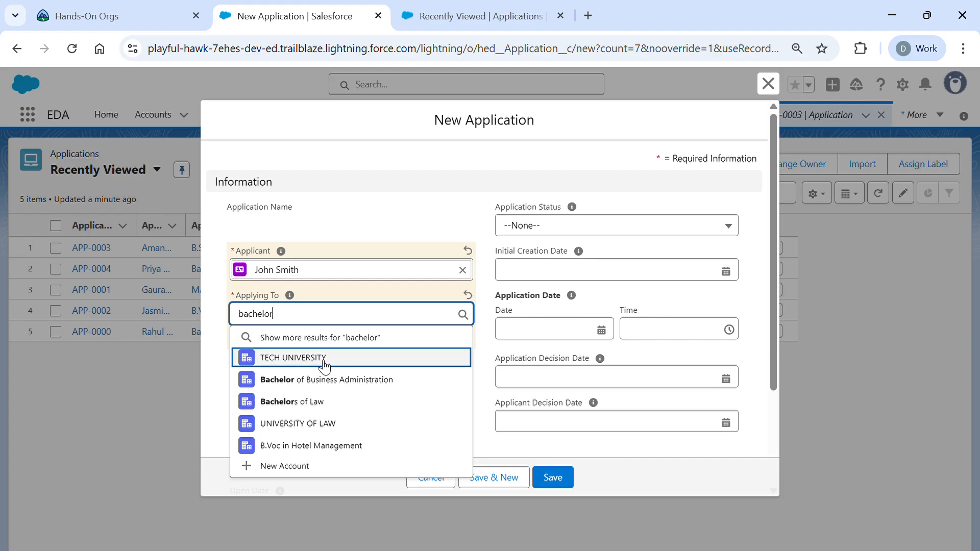
{"action": "type", "text": " od"}
{"action": "key", "text": "BackSpace"}
{"action": "key", "text": "BackSpace"}
{"action": "key", "text": "BackSpace"}
{"action": "key", "text": "BackSpace"}
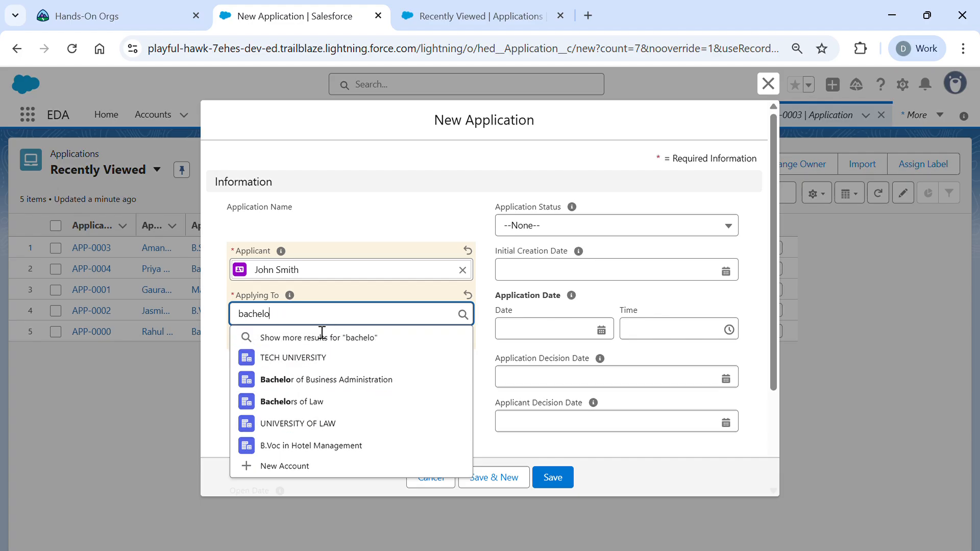
{"action": "type", "text": "rs of"}
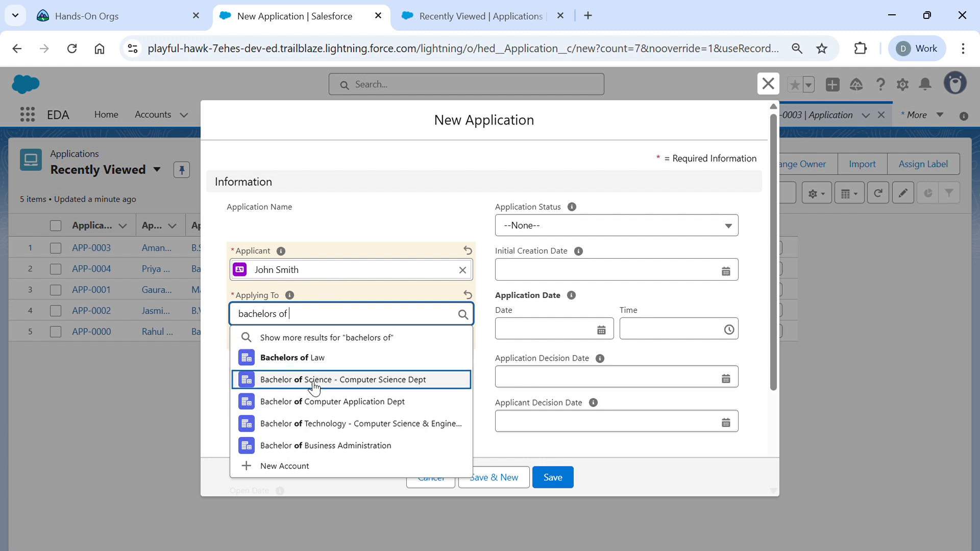
{"action": "left_click", "coordinate": [313, 424]}
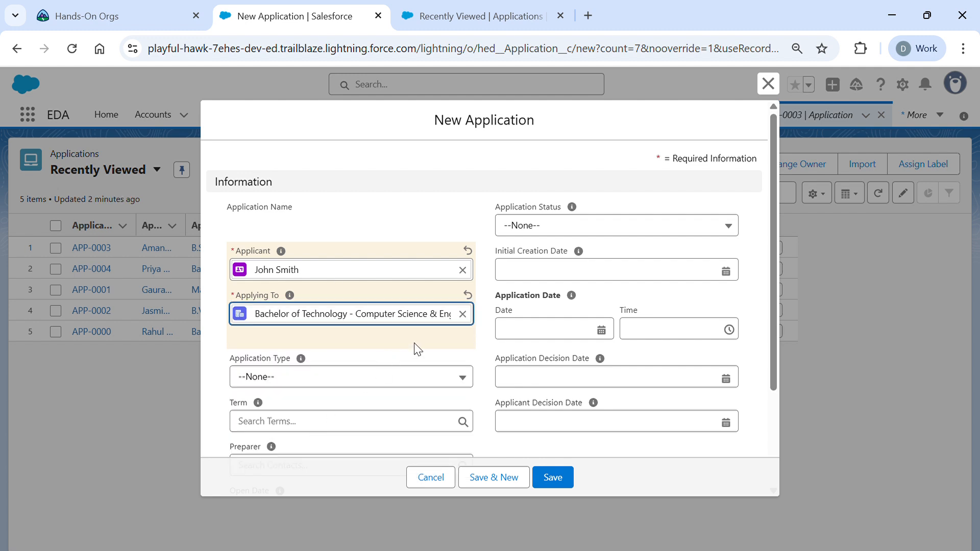
{"action": "scroll", "coordinate": [415, 346], "scroll_direction": "down", "scroll_amount": 1}
- Set the application's status to Started
{"action": "left_click", "coordinate": [581, 186]}
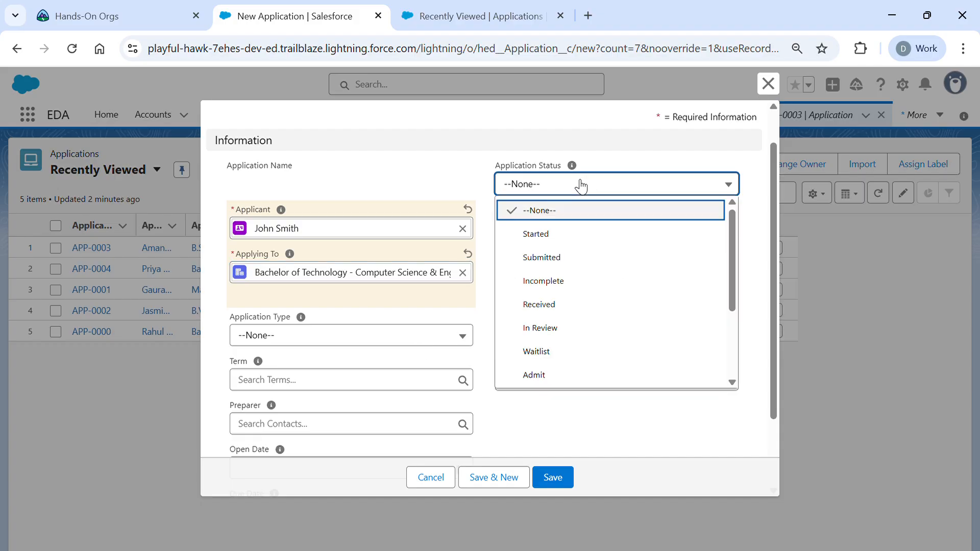
{"action": "left_click", "coordinate": [570, 240]}
{"action": "scroll", "coordinate": [570, 241], "scroll_direction": "up", "scroll_amount": 1}
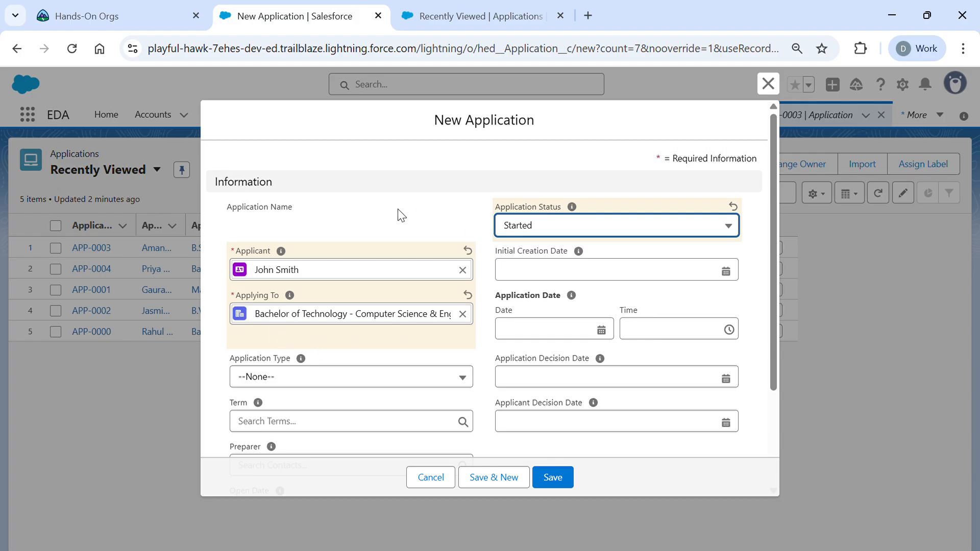
{"action": "scroll", "coordinate": [392, 214], "scroll_direction": "down", "scroll_amount": 2}
{"action": "scroll", "coordinate": [391, 213], "scroll_direction": "down", "scroll_amount": 1}
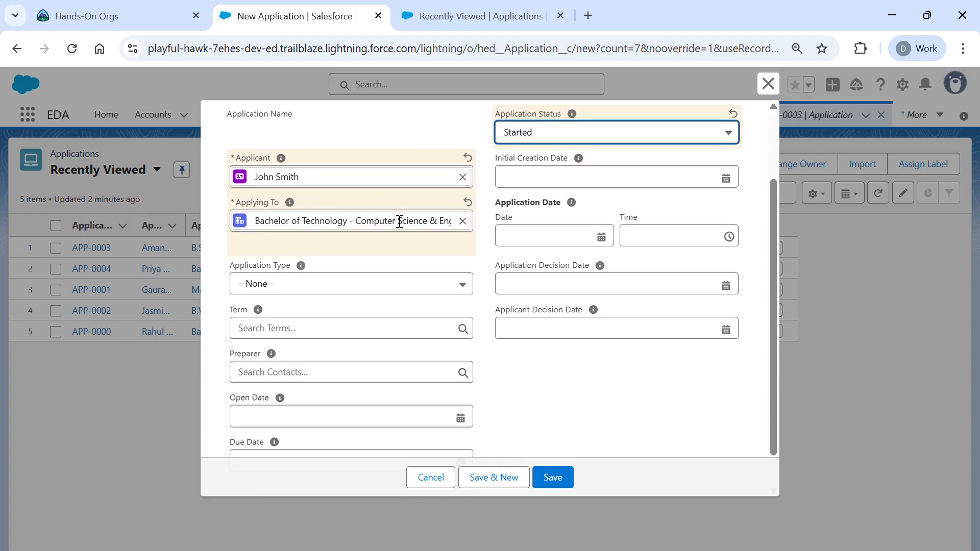
{"action": "scroll", "coordinate": [400, 221], "scroll_direction": "up", "scroll_amount": 1}
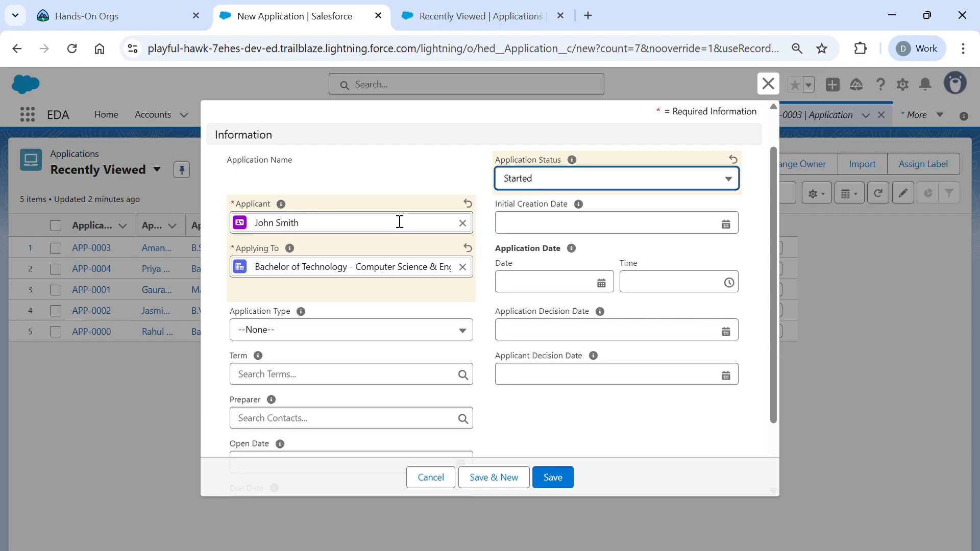
{"action": "scroll", "coordinate": [551, 190], "scroll_direction": "up", "scroll_amount": 1}
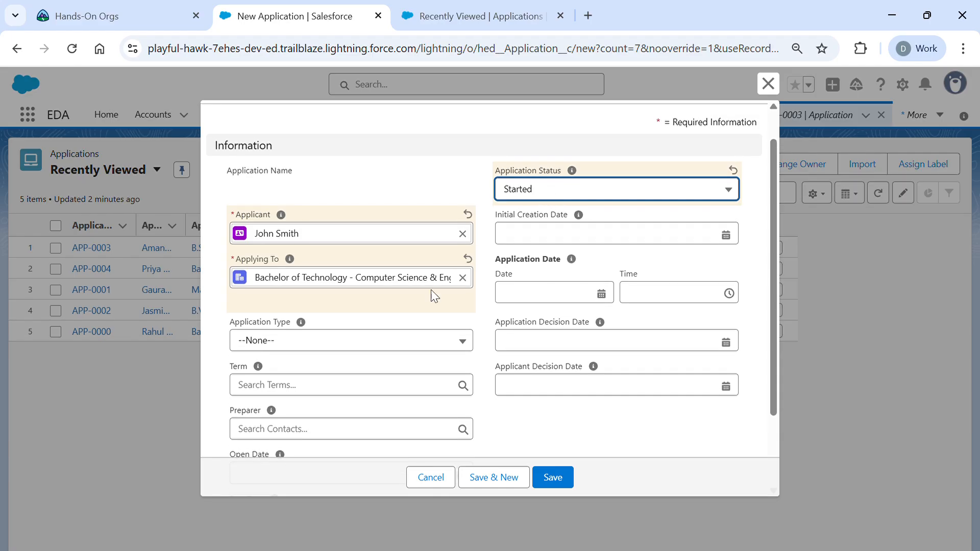
{"action": "scroll", "coordinate": [433, 292], "scroll_direction": "down", "scroll_amount": 2}
{"action": "scroll", "coordinate": [435, 295], "scroll_direction": "up", "scroll_amount": 1}
- Set Application Type to Undergraduate and Term to 2025, then save the application
{"action": "left_click", "coordinate": [356, 252]}
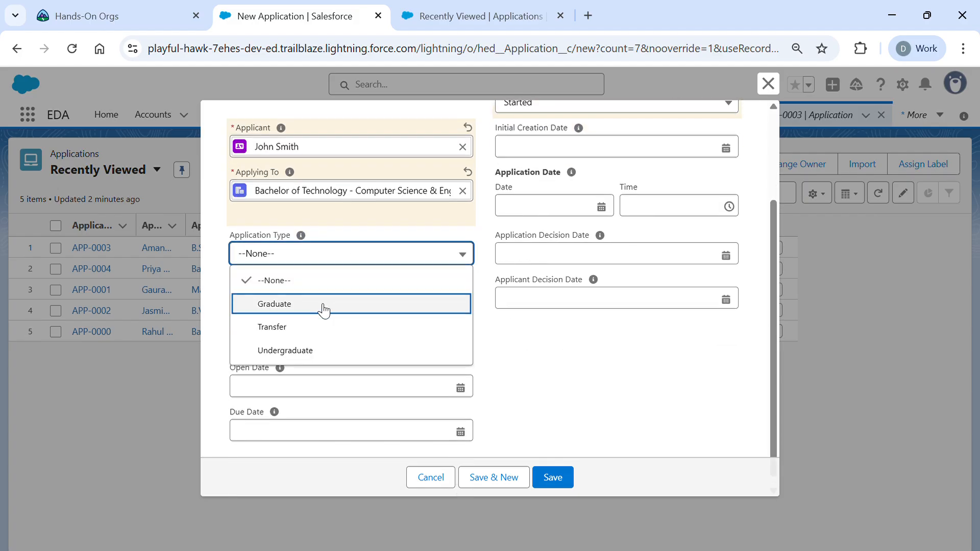
{"action": "left_click", "coordinate": [307, 352]}
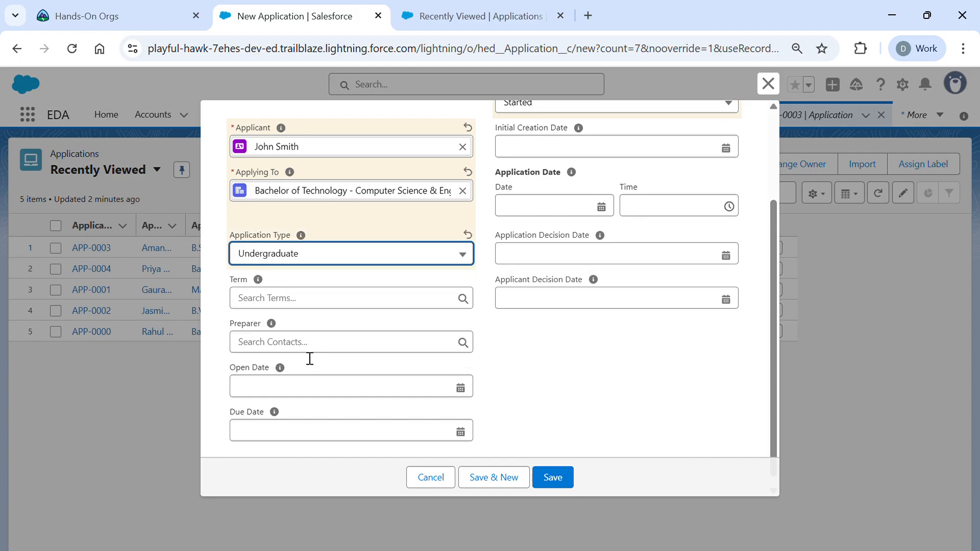
{"action": "left_click", "coordinate": [323, 304]}
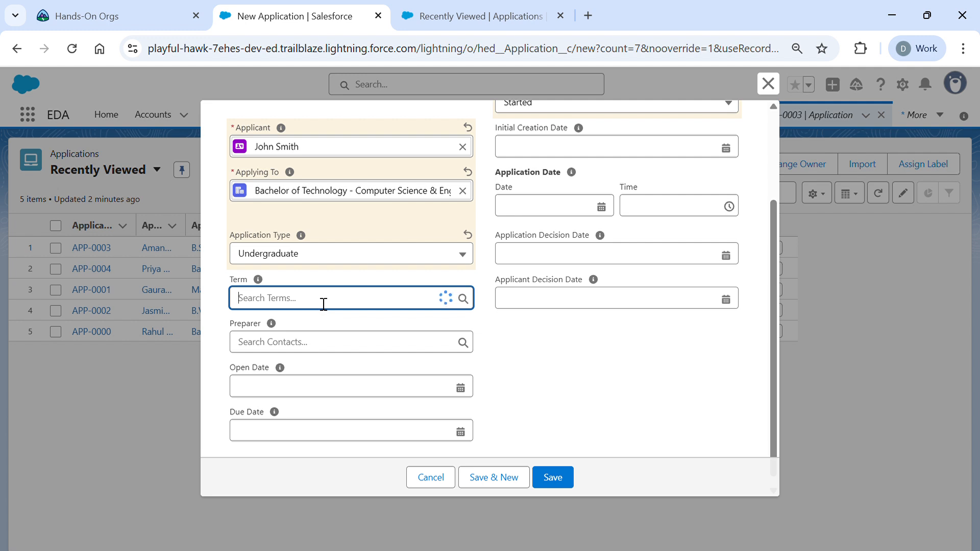
{"action": "scroll", "coordinate": [323, 304], "scroll_direction": "up", "scroll_amount": 1}
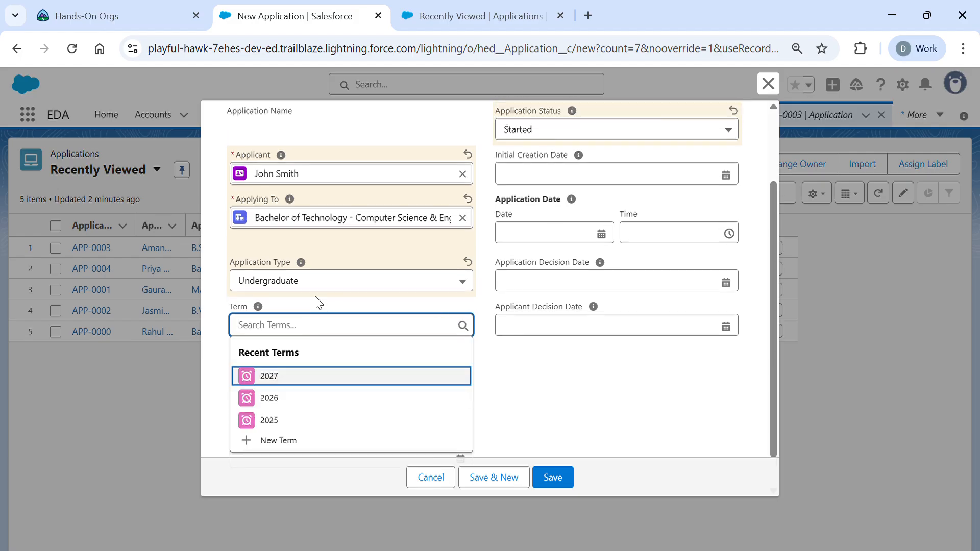
{"action": "left_click", "coordinate": [284, 429]}
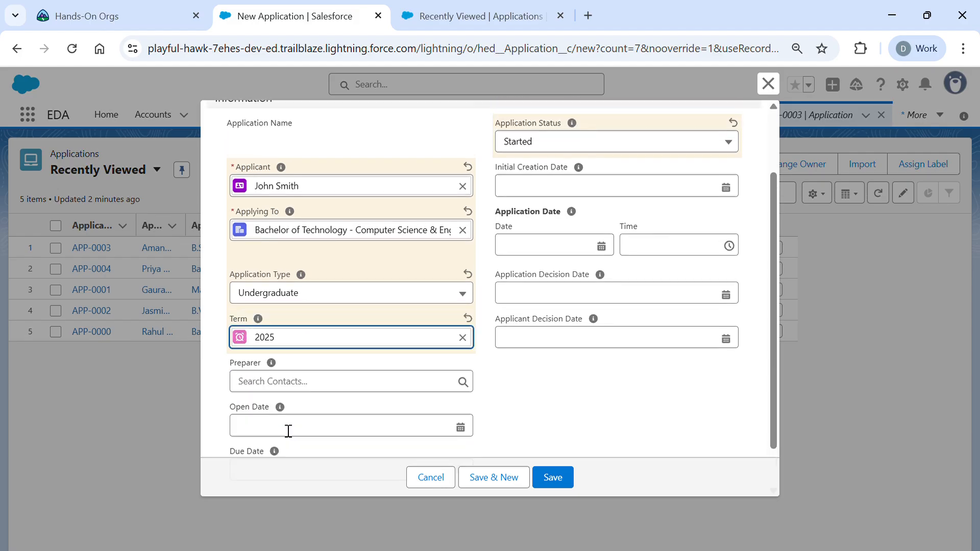
{"action": "scroll", "coordinate": [427, 337], "scroll_direction": "down", "scroll_amount": 1}
{"action": "scroll", "coordinate": [427, 337], "scroll_direction": "up", "scroll_amount": 3}
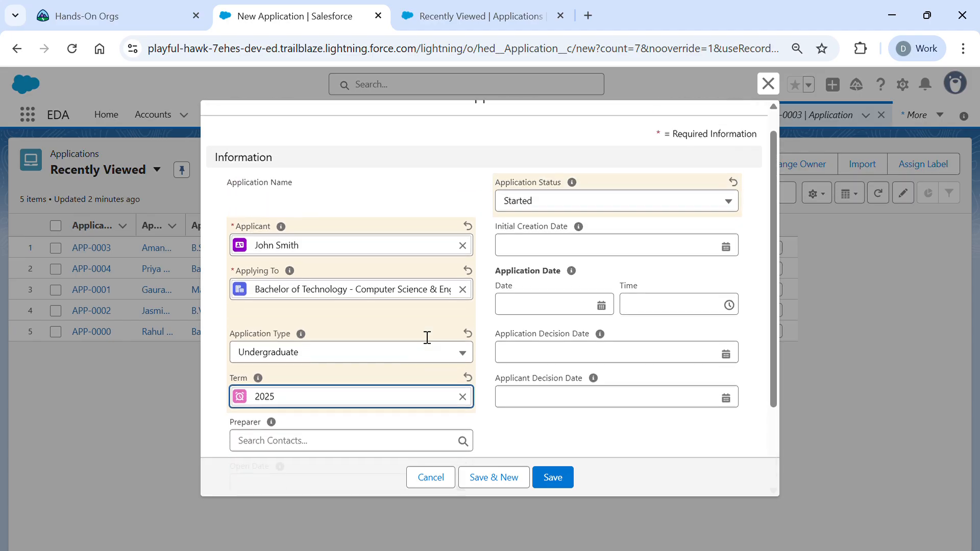
{"action": "scroll", "coordinate": [476, 377], "scroll_direction": "down", "scroll_amount": 1}
{"action": "scroll", "coordinate": [491, 347], "scroll_direction": "down", "scroll_amount": 1}
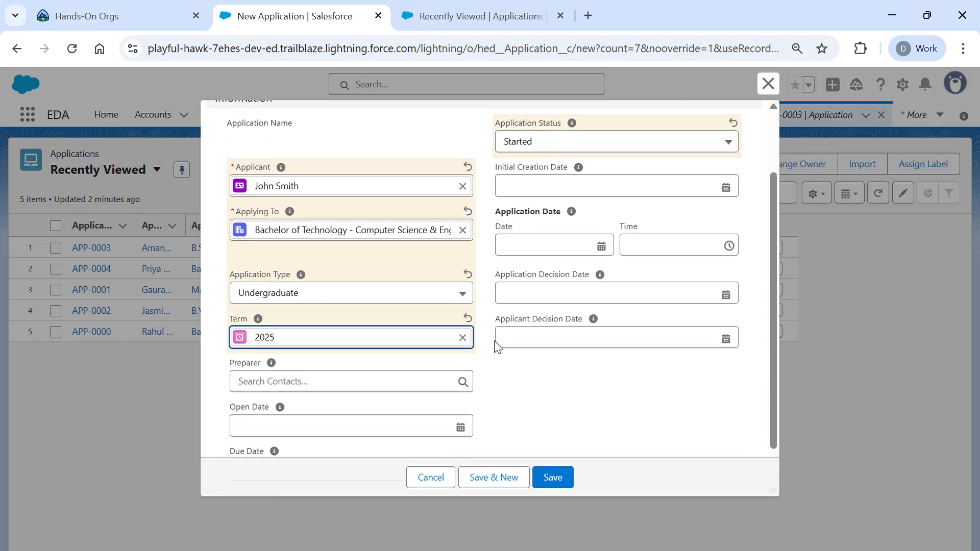
{"action": "left_click", "coordinate": [561, 477]}
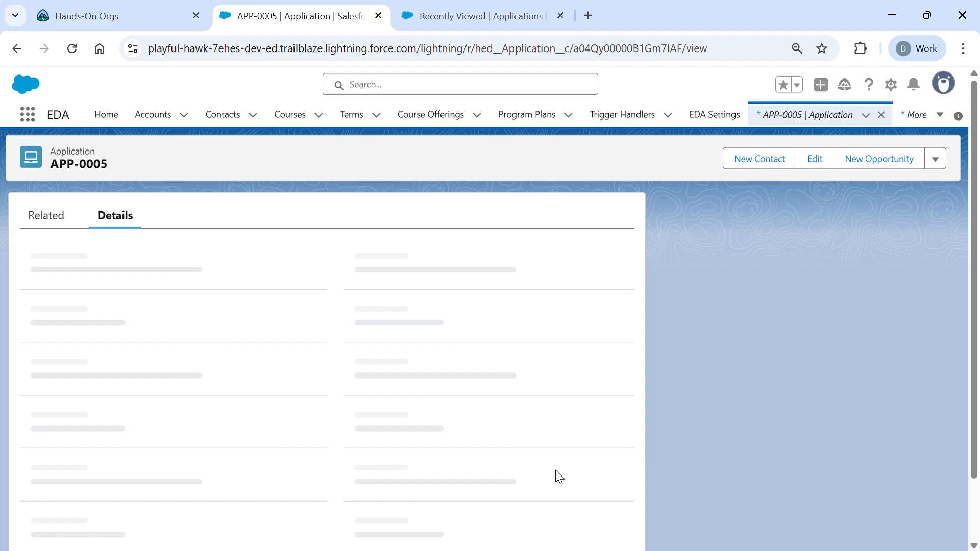
- Check APP-0005 for John Smith in the Applications list, then view its record details
{"action": "left_click", "coordinate": [808, 114]}
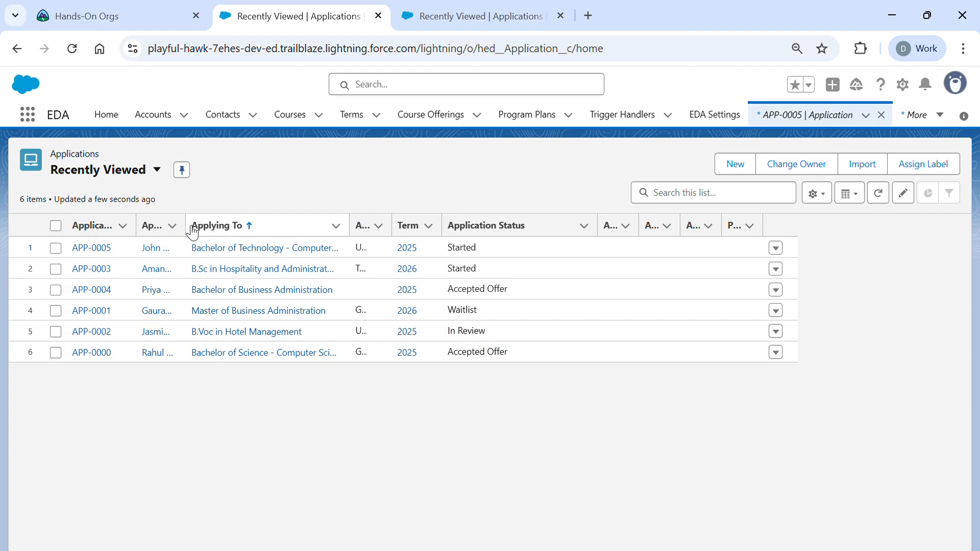
{"action": "left_click_drag", "start_coordinate": [186, 226], "coordinate": [263, 225]}
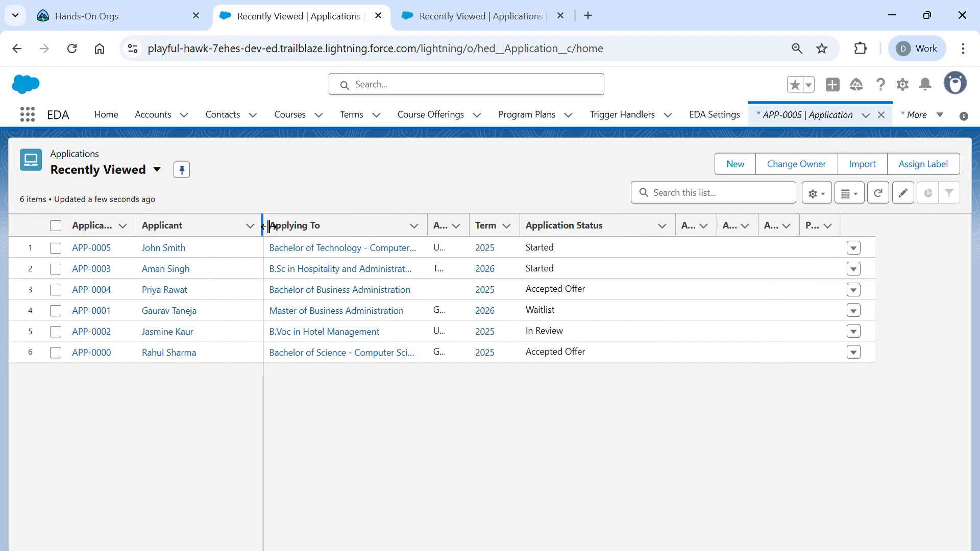
{"action": "left_click", "coordinate": [93, 249]}
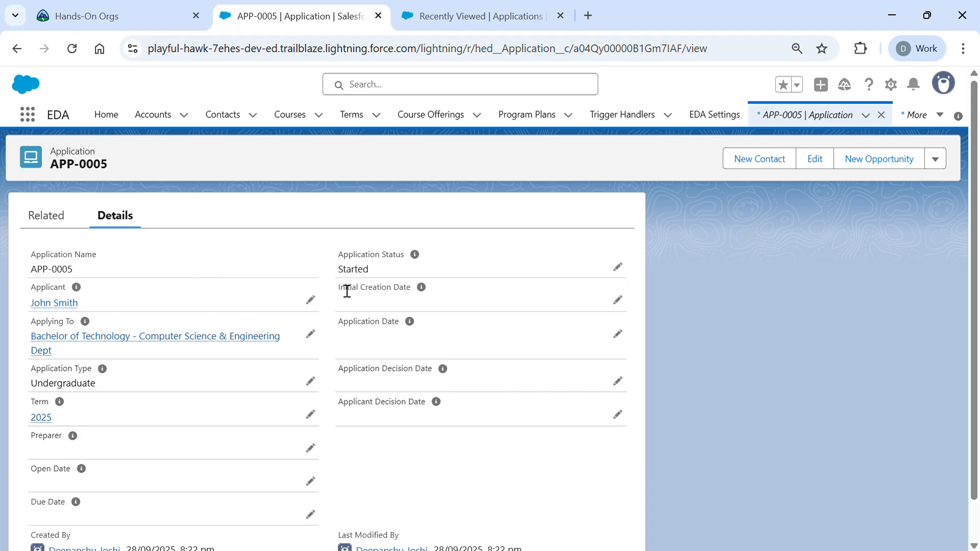
{"action": "scroll", "coordinate": [248, 429], "scroll_direction": "down", "scroll_amount": 1}
{"action": "scroll", "coordinate": [247, 429], "scroll_direction": "up", "scroll_amount": 1}
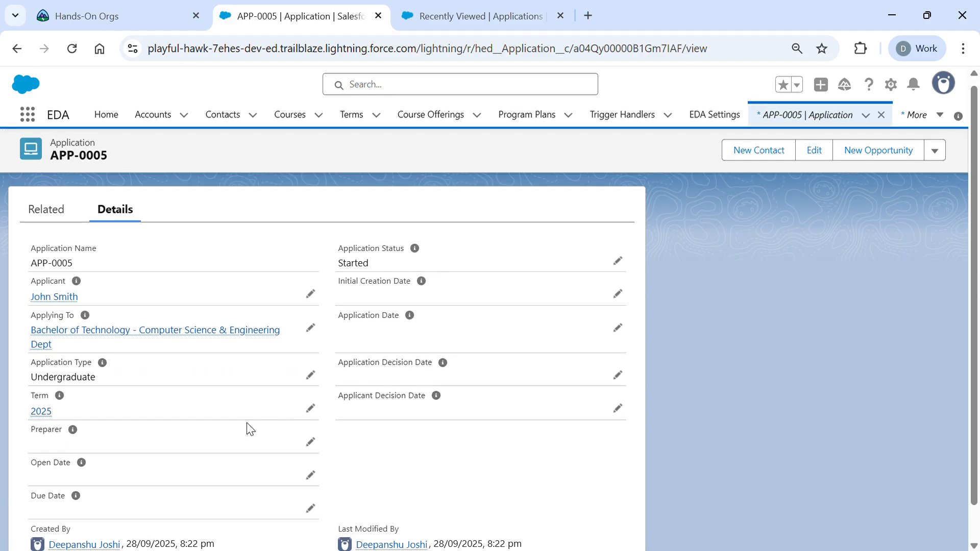
{"action": "scroll", "coordinate": [247, 428], "scroll_direction": "down", "scroll_amount": 1}
{"action": "scroll", "coordinate": [248, 428], "scroll_direction": "up", "scroll_amount": 1}
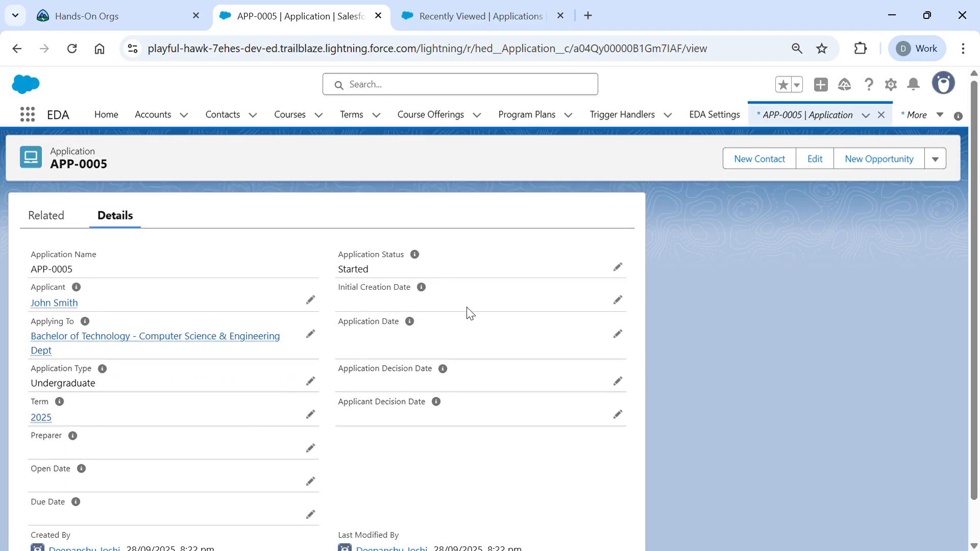
- Change APP-0005's Application Status to Accepted Offer and save it
{"action": "left_click", "coordinate": [618, 268]}
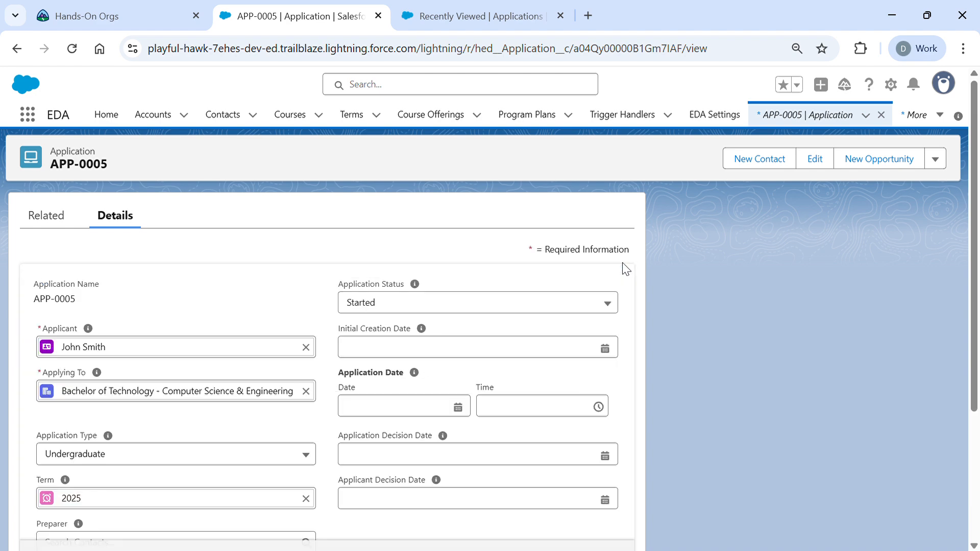
{"action": "left_click", "coordinate": [580, 306]}
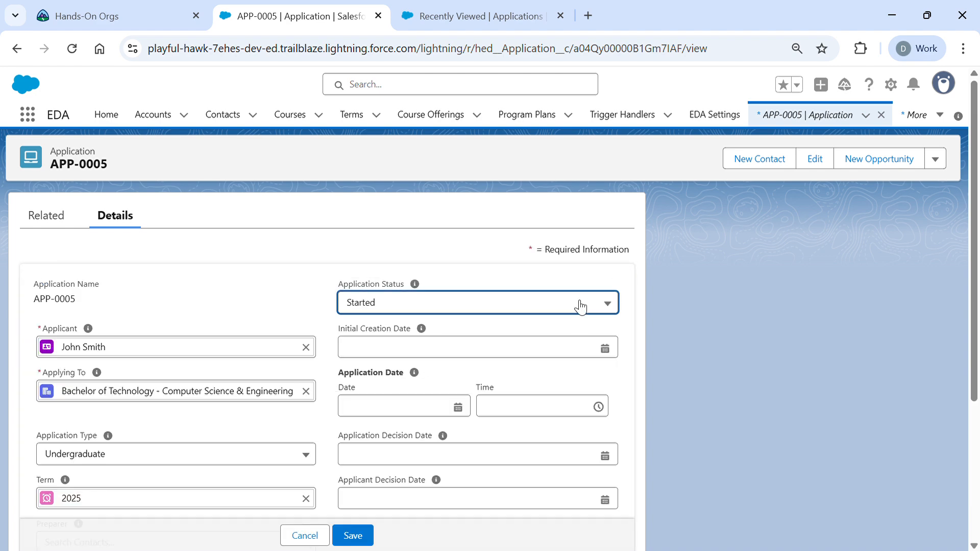
{"action": "scroll", "coordinate": [490, 439], "scroll_direction": "down", "scroll_amount": 3}
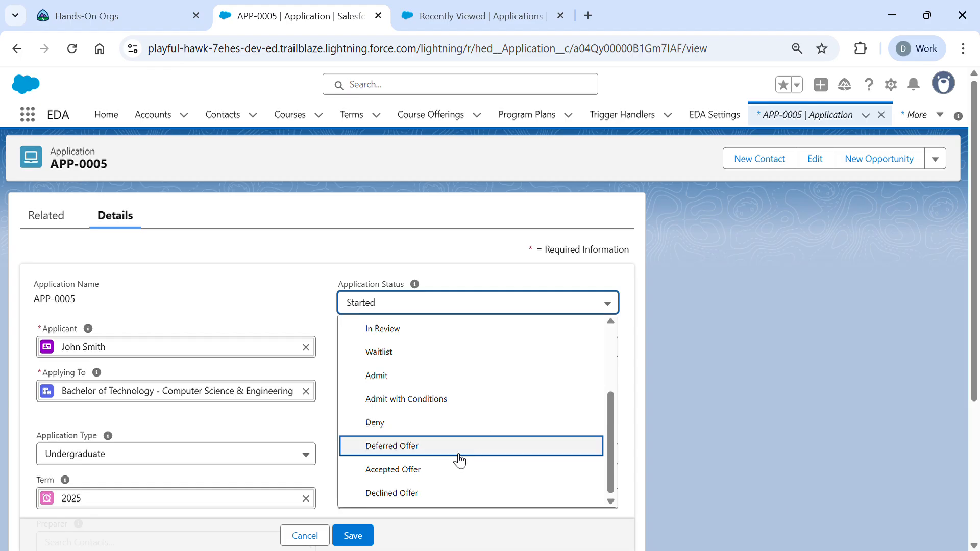
{"action": "left_click", "coordinate": [448, 469]}
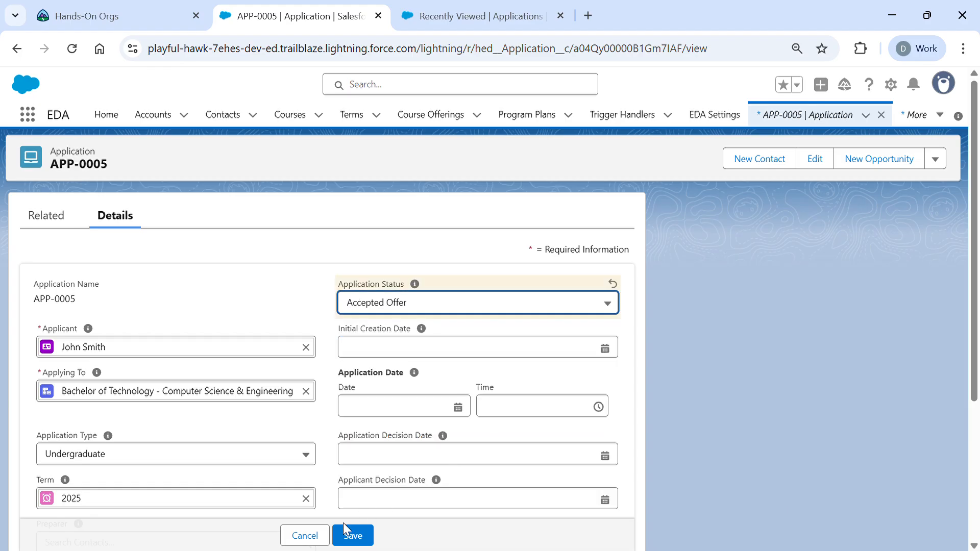
{"action": "left_click", "coordinate": [354, 539]}
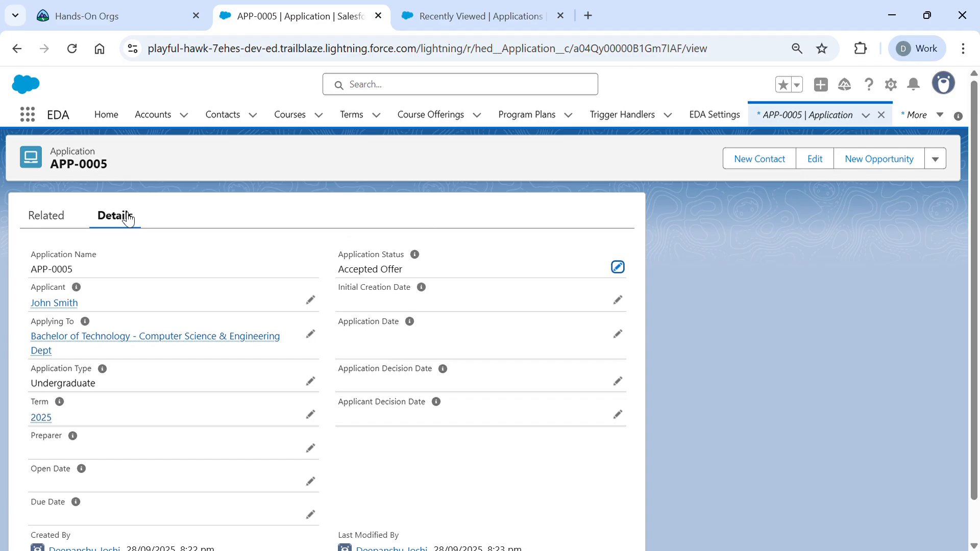
{"action": "left_click", "coordinate": [228, 120]}
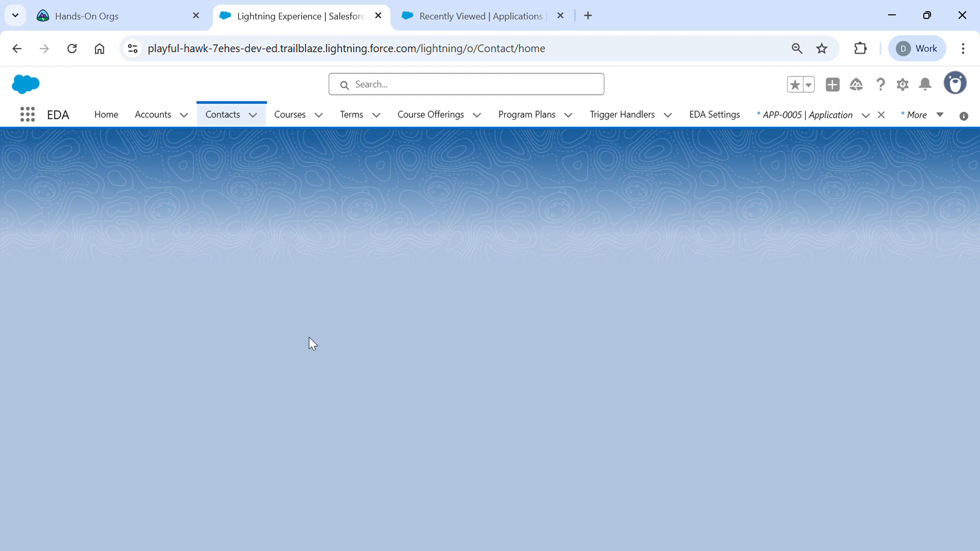
- Go to row 26, the last row in My Contacts, and open that newest student's record
{"action": "scroll", "coordinate": [287, 358], "scroll_direction": "down", "scroll_amount": 2}
{"action": "scroll", "coordinate": [287, 357], "scroll_direction": "down", "scroll_amount": 8}
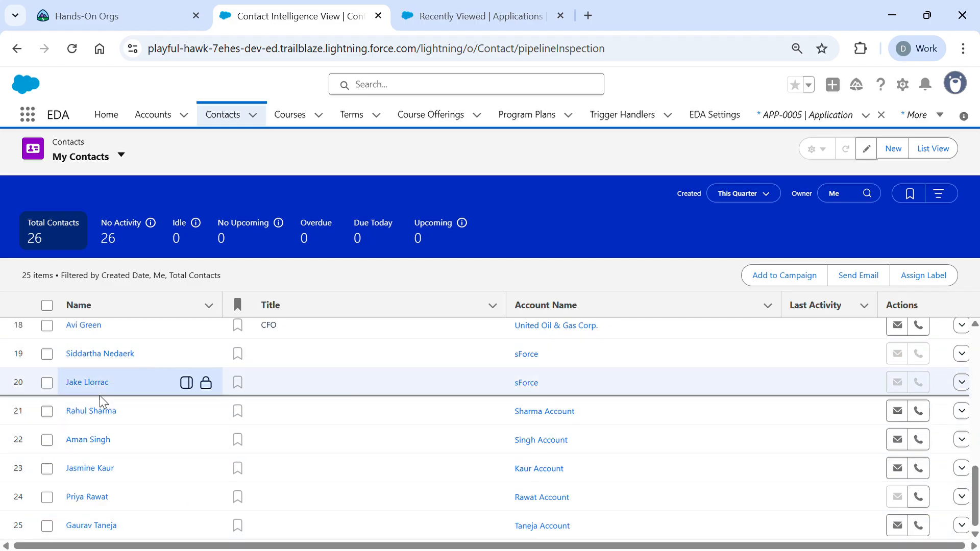
{"action": "scroll", "coordinate": [100, 398], "scroll_direction": "up", "scroll_amount": 2}
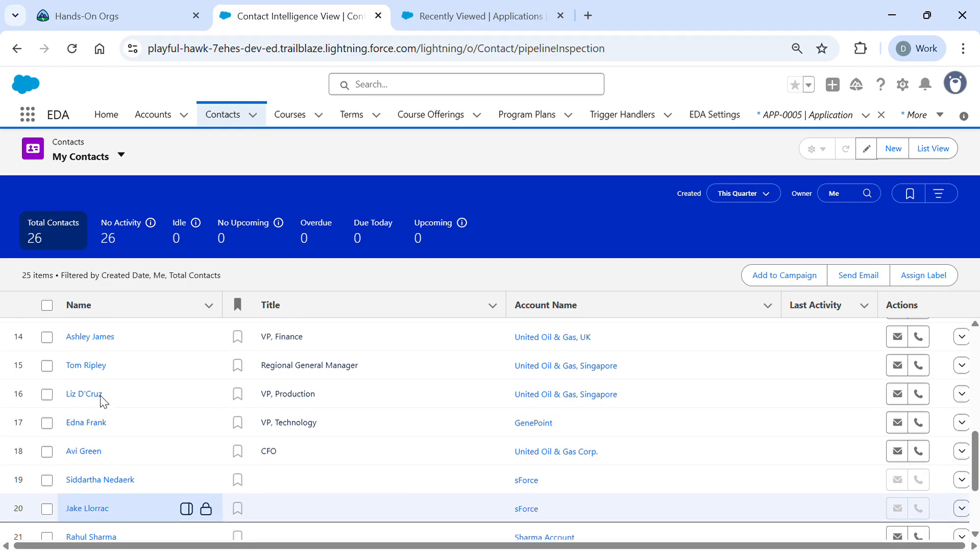
{"action": "scroll", "coordinate": [100, 401], "scroll_direction": "up", "scroll_amount": 6}
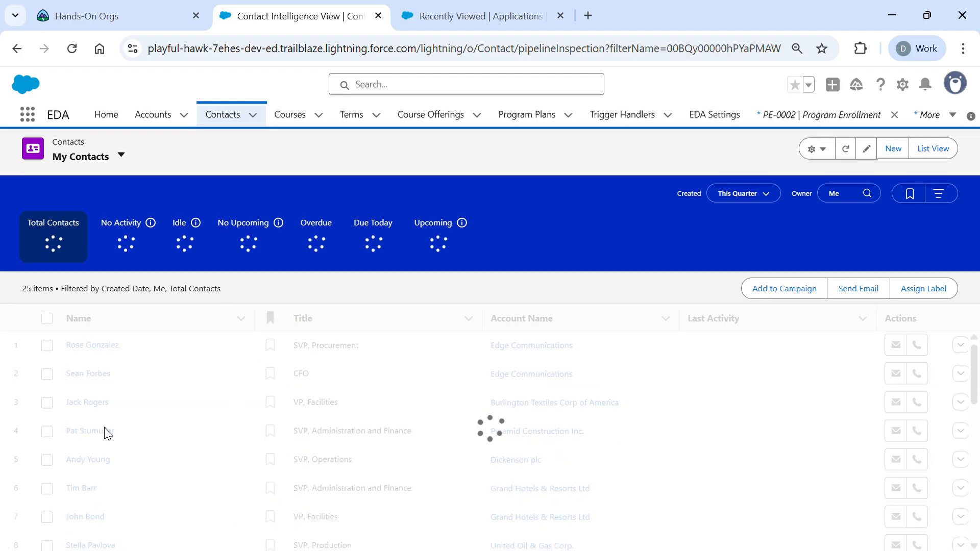
{"action": "scroll", "coordinate": [153, 417], "scroll_direction": "down", "scroll_amount": 2}
{"action": "scroll", "coordinate": [156, 421], "scroll_direction": "up", "scroll_amount": 2}
{"action": "scroll", "coordinate": [156, 421], "scroll_direction": "down", "scroll_amount": 5}
{"action": "scroll", "coordinate": [155, 421], "scroll_direction": "down", "scroll_amount": 6}
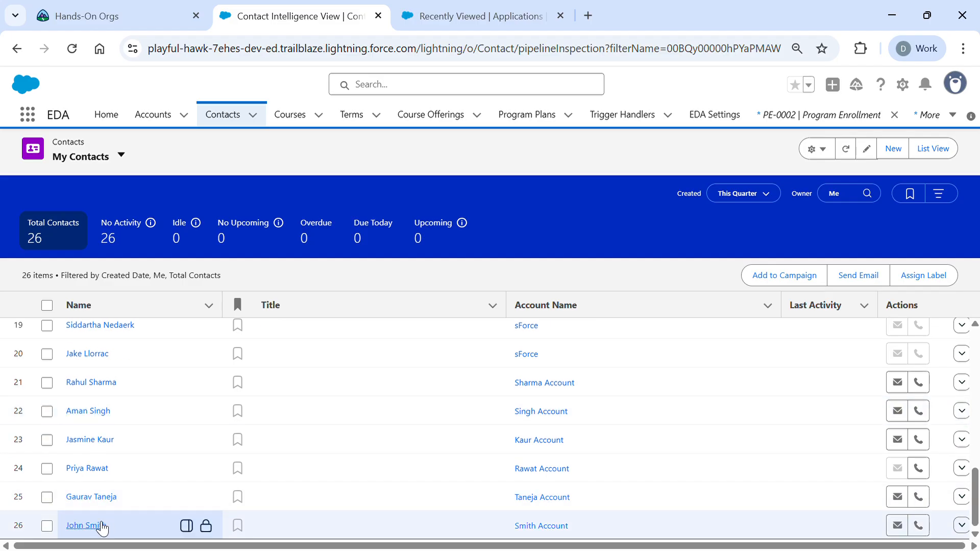
{"action": "left_click", "coordinate": [84, 525]}
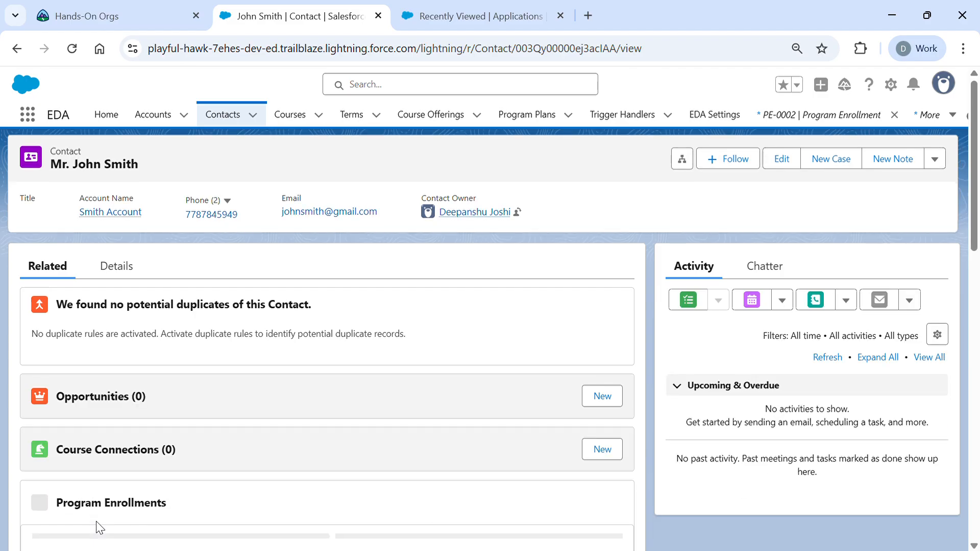
- Start a new program enrollment from the contact's Program Enrollments related list
{"action": "scroll", "coordinate": [274, 411], "scroll_direction": "down", "scroll_amount": 3}
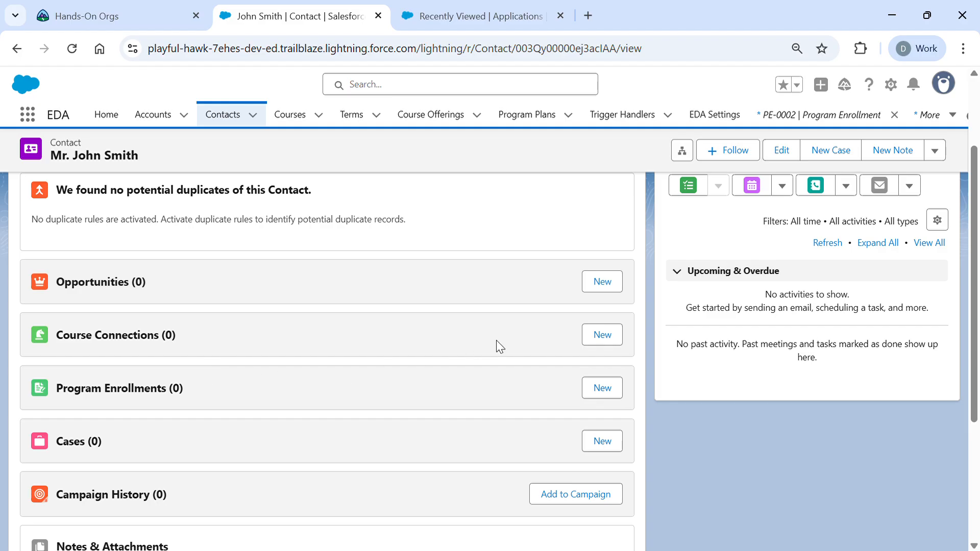
{"action": "left_click", "coordinate": [604, 396]}
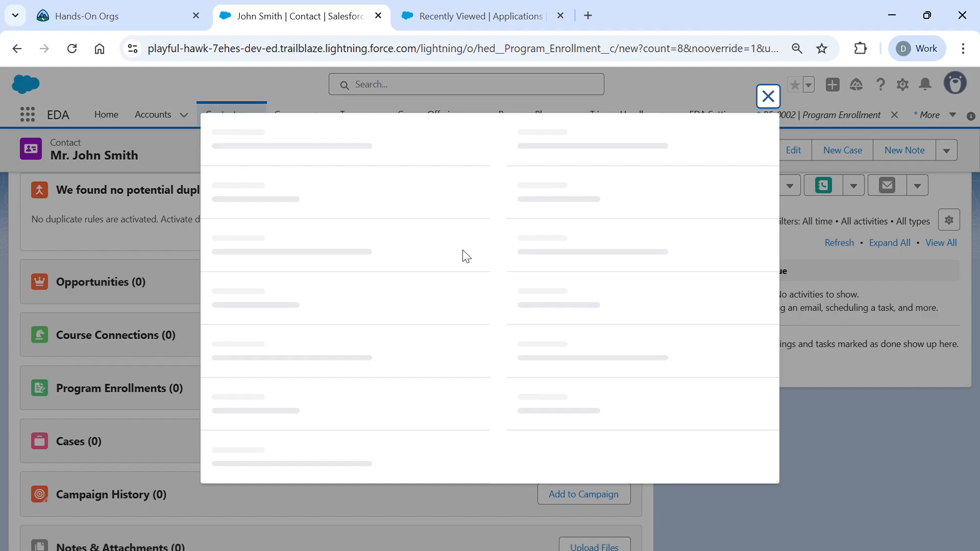
{"action": "left_click", "coordinate": [355, 311]}
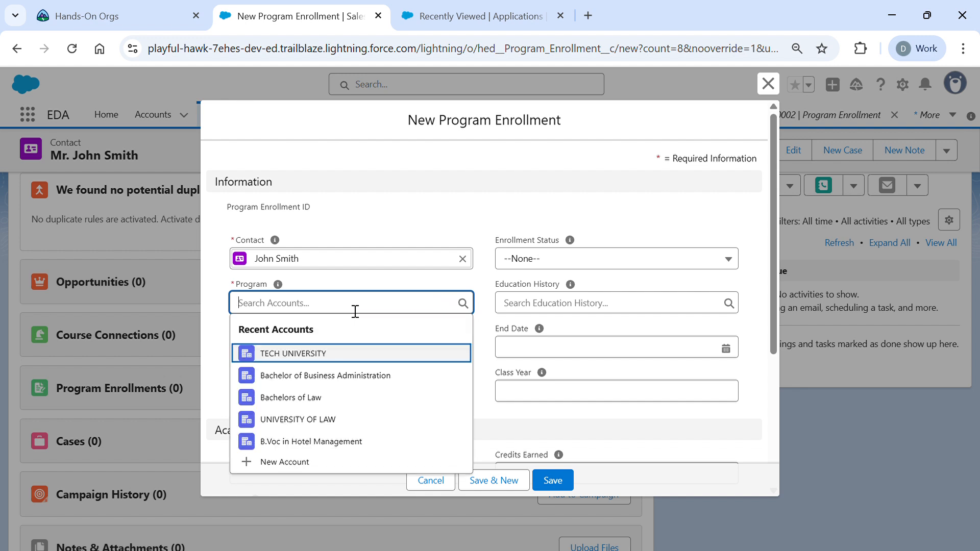
- Choose the Bachelor of Technology program, start date 28/09/2025, and Full-time enrollment status
{"action": "type", "text": "bache"}
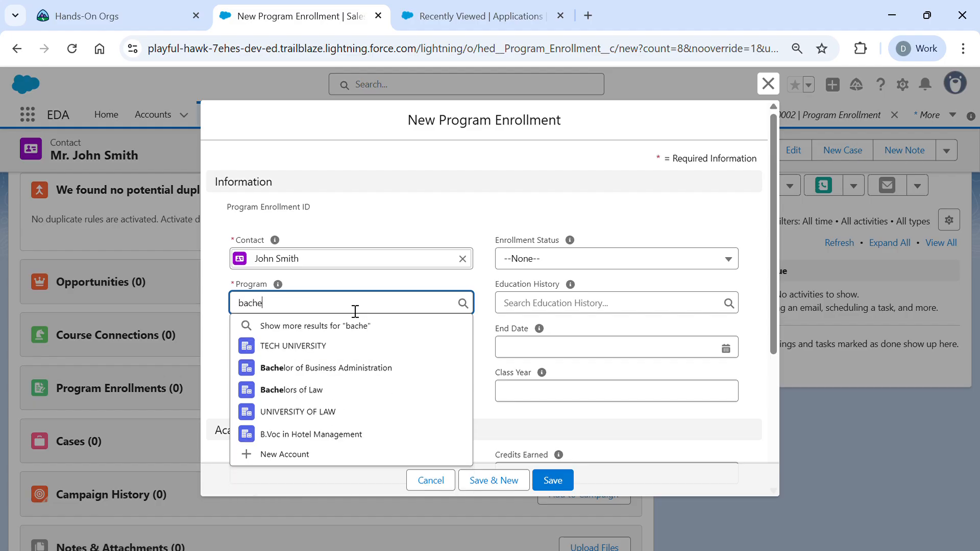
{"action": "type", "text": "lor"}
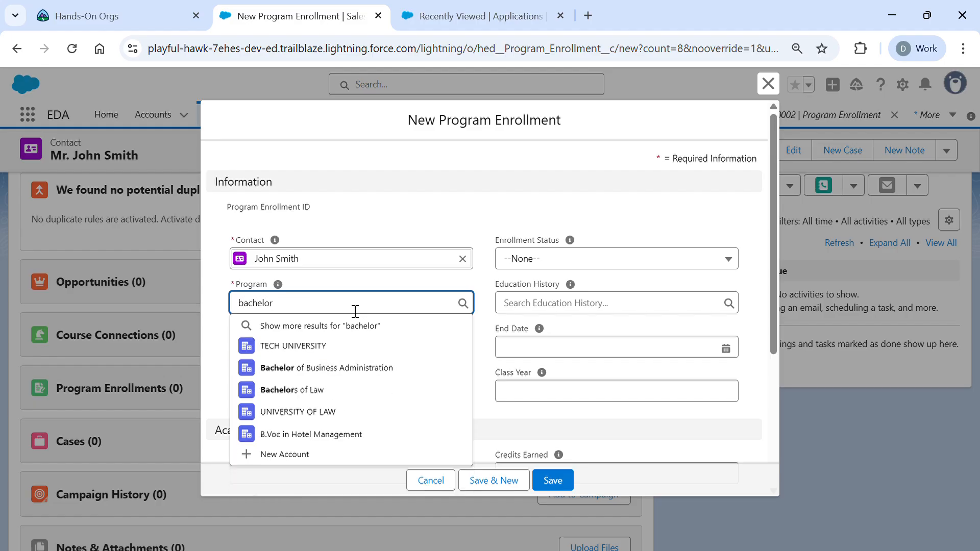
{"action": "type", "text": "s of"}
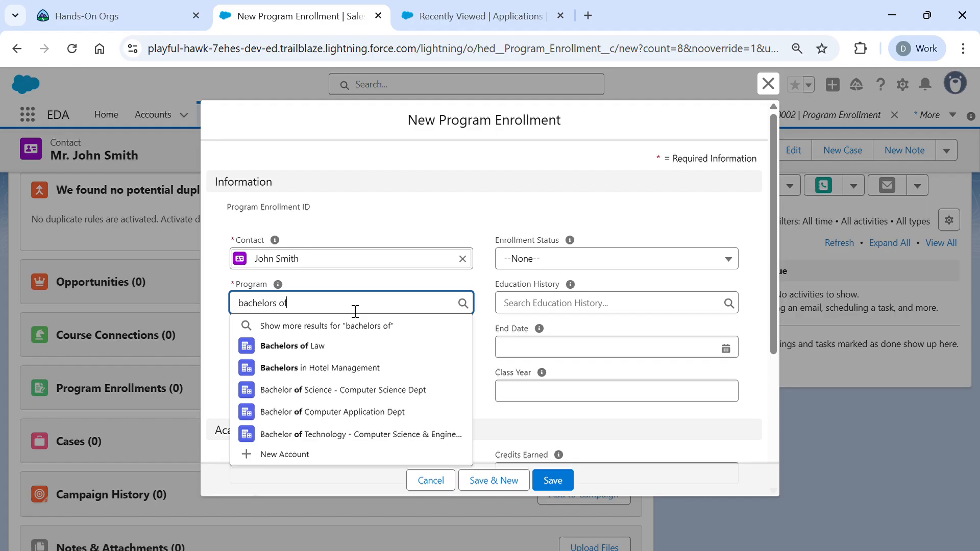
{"action": "left_click", "coordinate": [360, 437]}
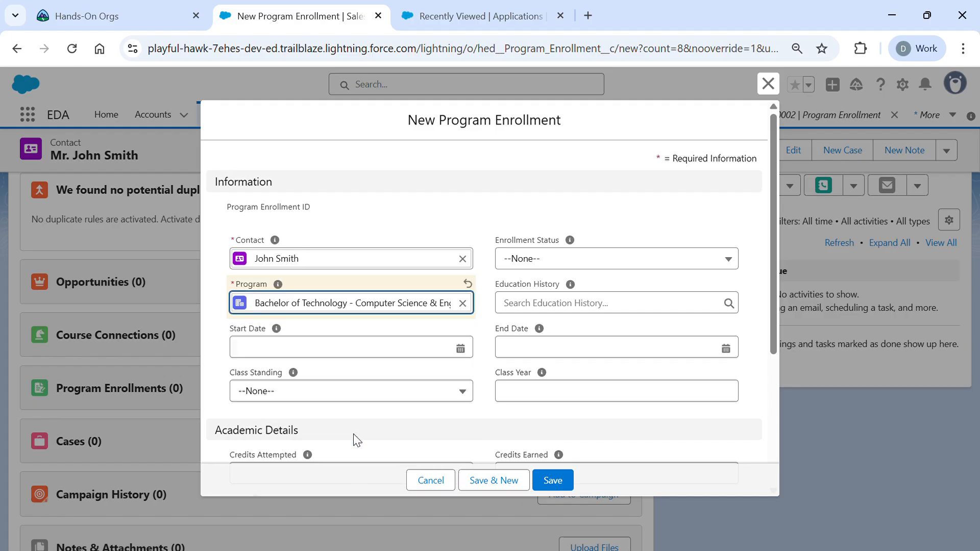
{"action": "left_click", "coordinate": [383, 354]}
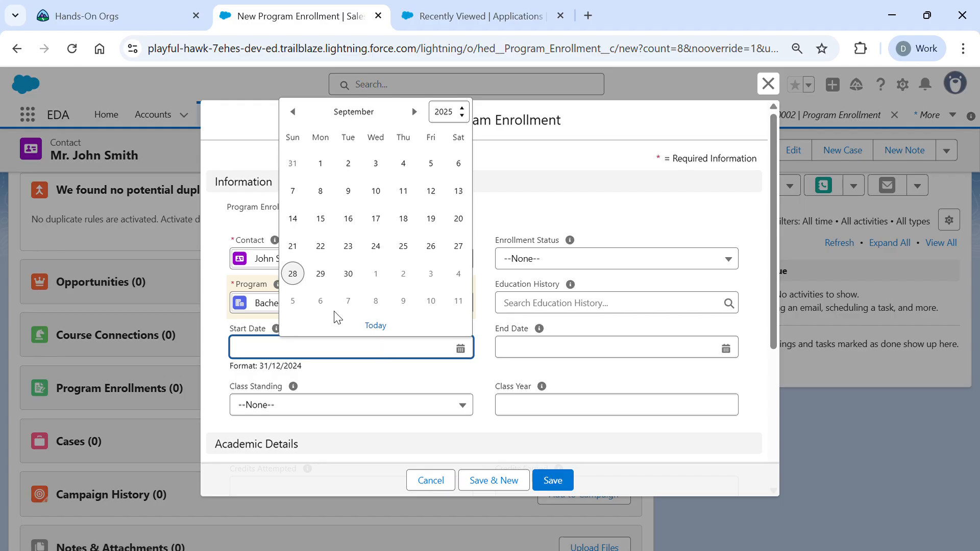
{"action": "left_click", "coordinate": [301, 276]}
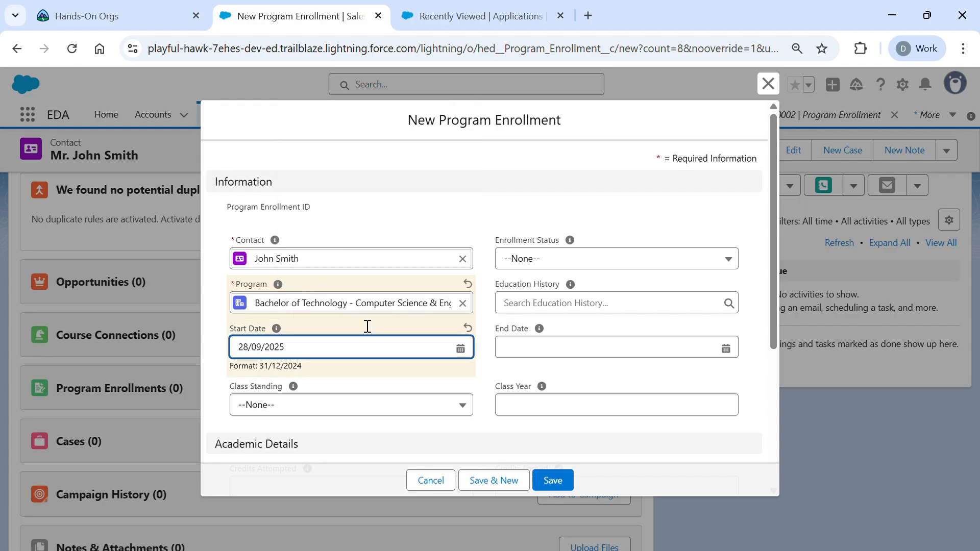
{"action": "left_click", "coordinate": [569, 265]}
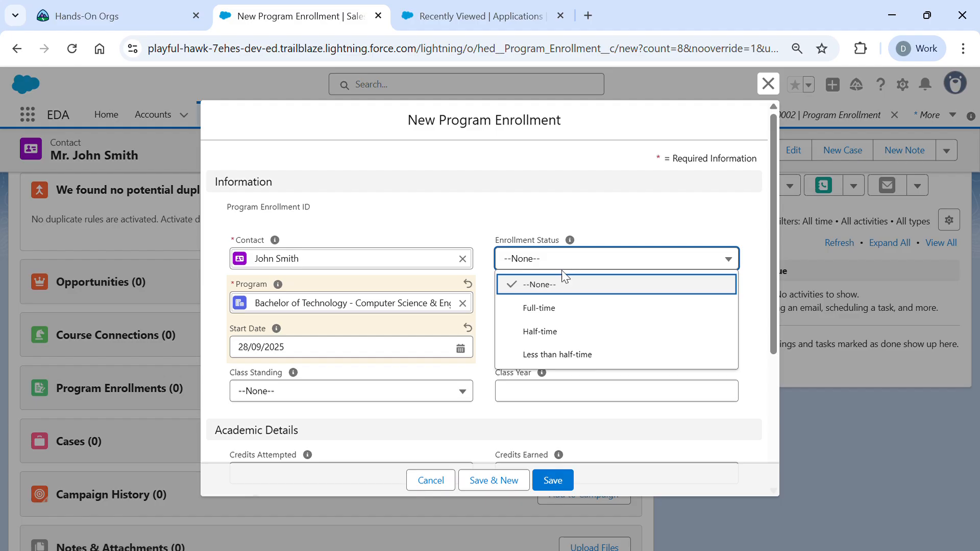
{"action": "left_click", "coordinate": [557, 308]}
{"action": "left_click", "coordinate": [560, 315]}
- Mark Eligible to Enroll, set admission and application submitted dates to 28/09/2025, and save
{"action": "left_click", "coordinate": [535, 346]}
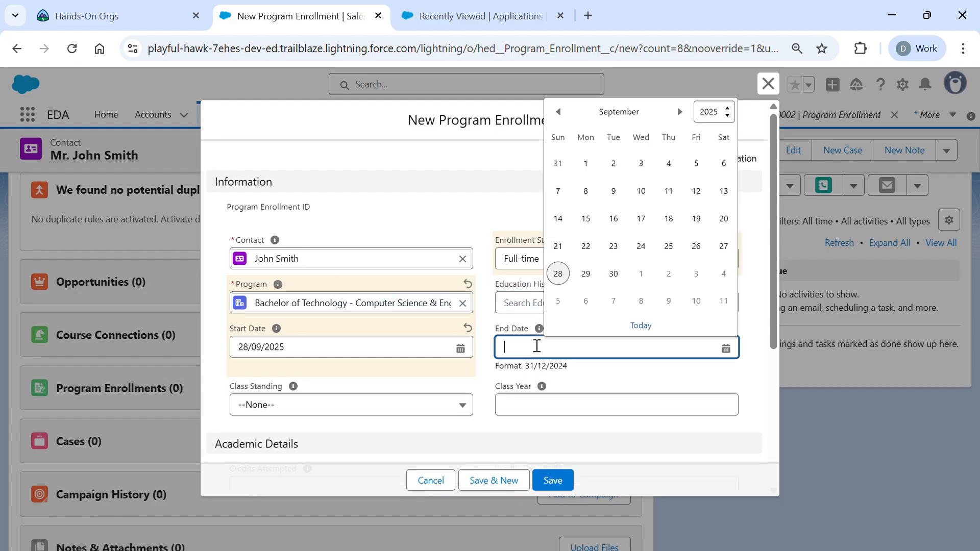
{"action": "left_click", "coordinate": [492, 400]}
{"action": "scroll", "coordinate": [492, 400], "scroll_direction": "down", "scroll_amount": 4}
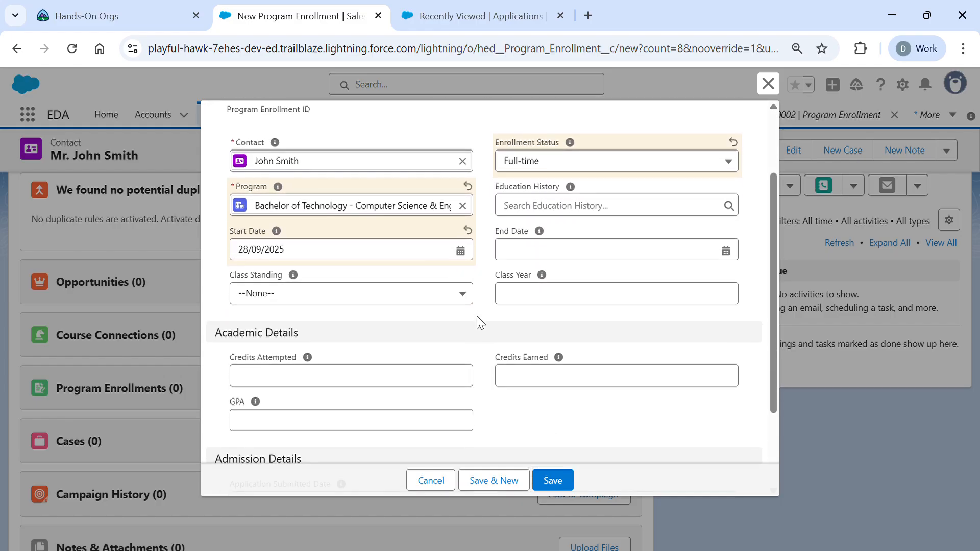
{"action": "left_click", "coordinate": [234, 427]}
{"action": "left_click", "coordinate": [587, 393]}
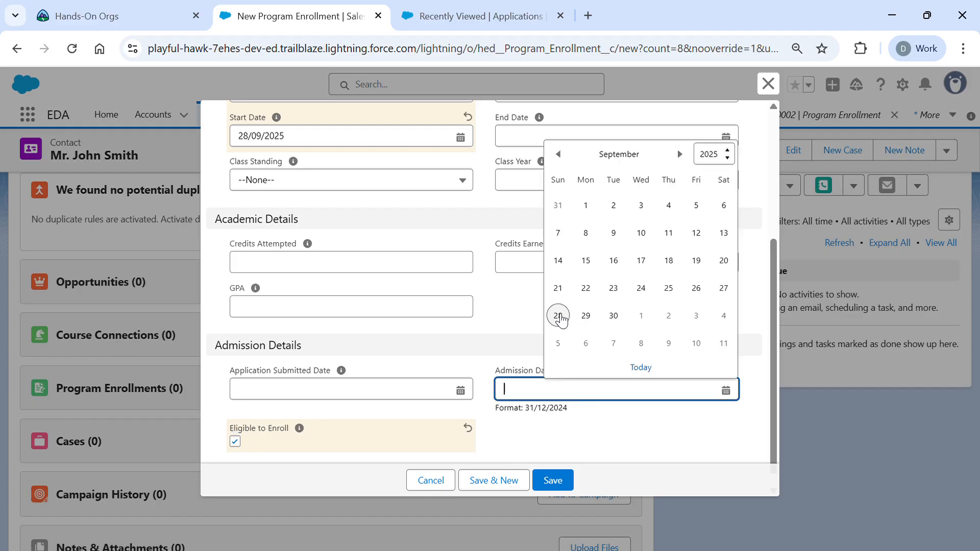
{"action": "left_click", "coordinate": [559, 316]}
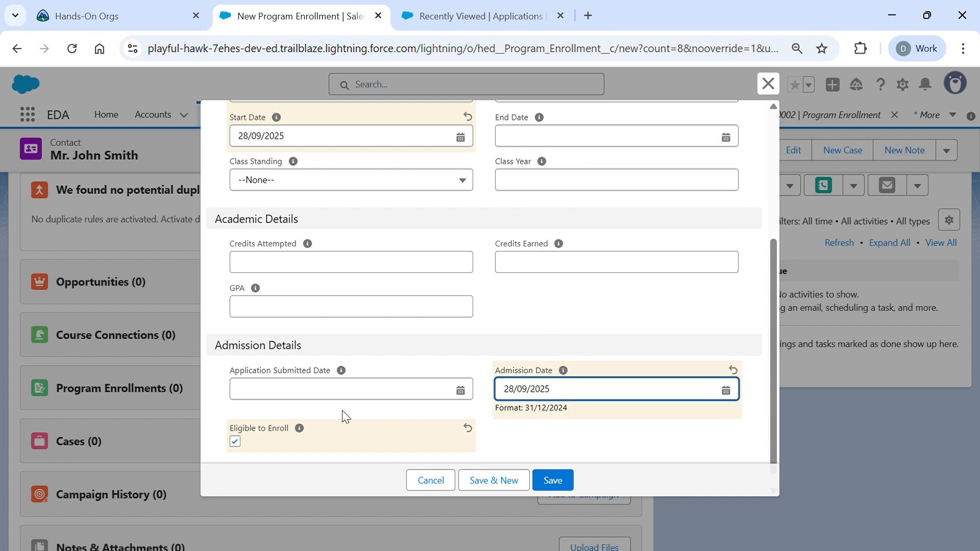
{"action": "left_click", "coordinate": [352, 398]}
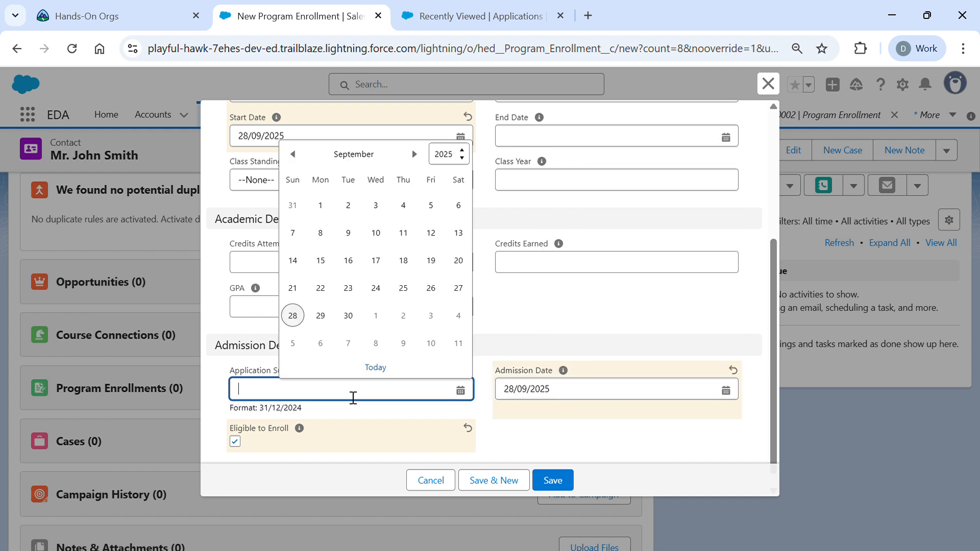
{"action": "left_click", "coordinate": [300, 326]}
{"action": "left_click", "coordinate": [299, 326]}
{"action": "scroll", "coordinate": [479, 363], "scroll_direction": "up", "scroll_amount": 4}
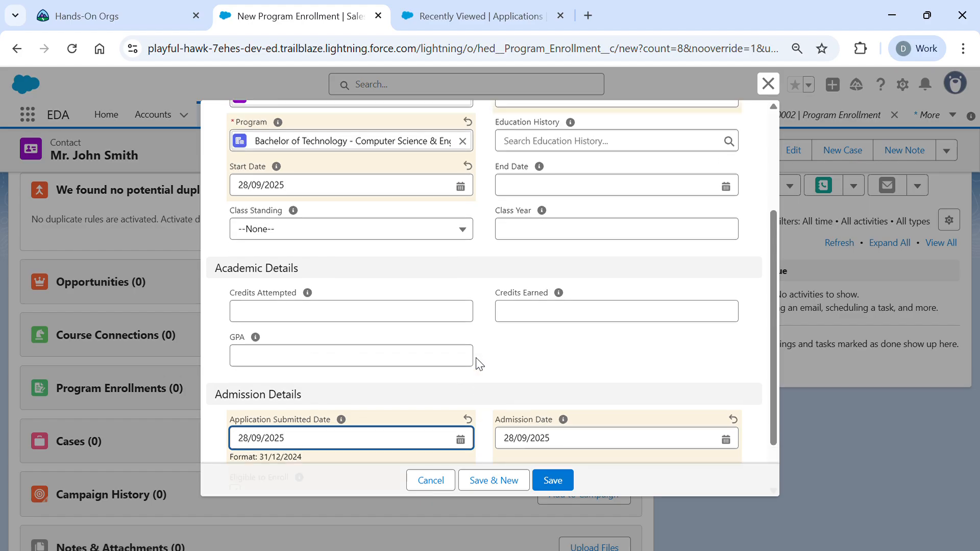
{"action": "scroll", "coordinate": [479, 364], "scroll_direction": "down", "scroll_amount": 4}
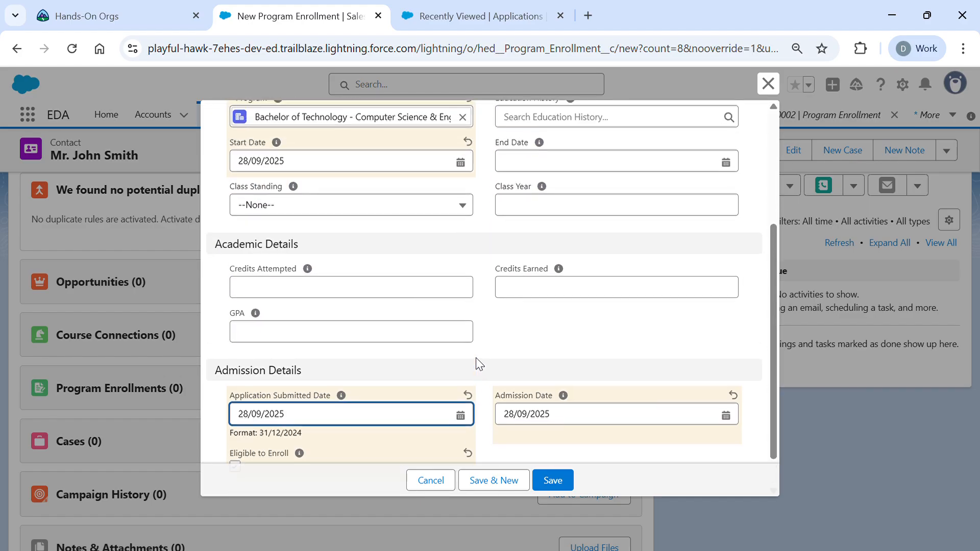
{"action": "left_click", "coordinate": [558, 485]}
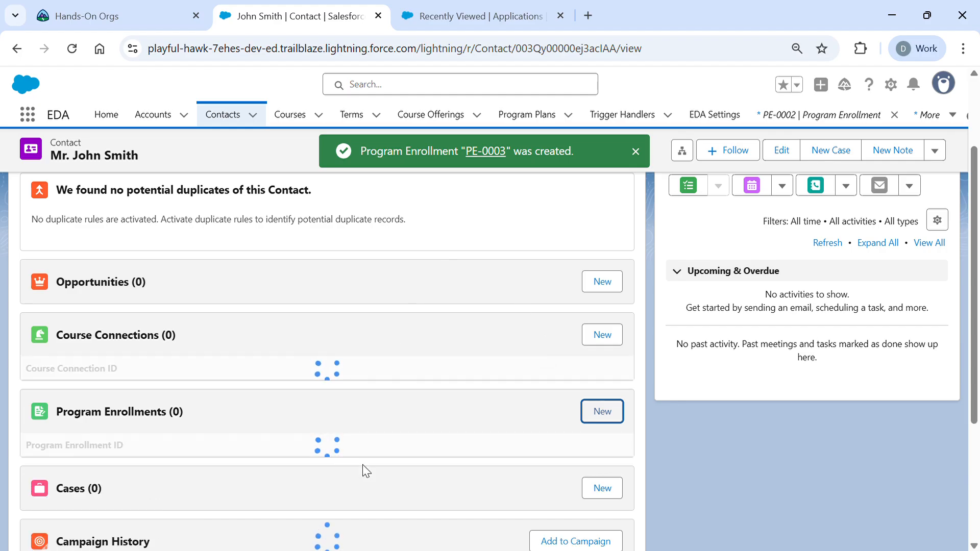
{"action": "scroll", "coordinate": [362, 469], "scroll_direction": "down", "scroll_amount": 1}
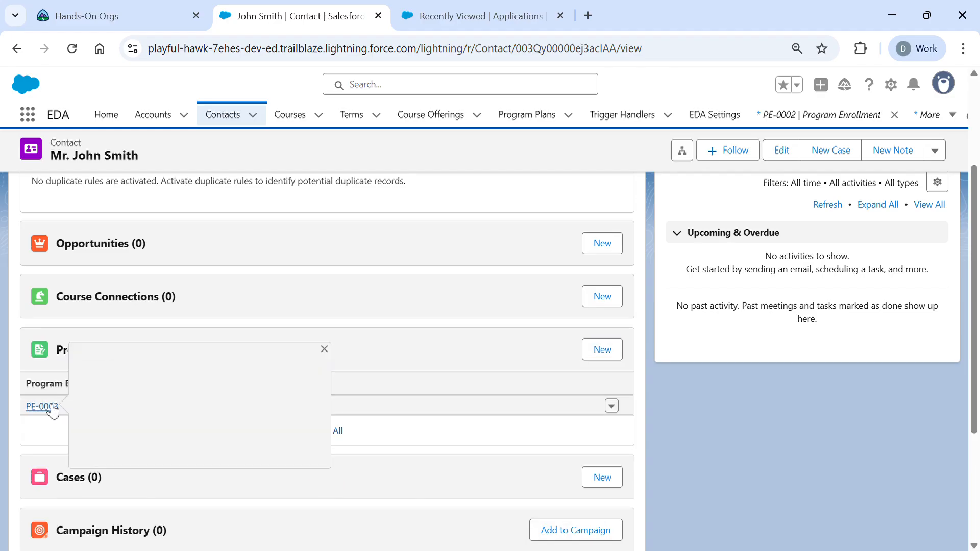
{"action": "left_click", "coordinate": [53, 408]}
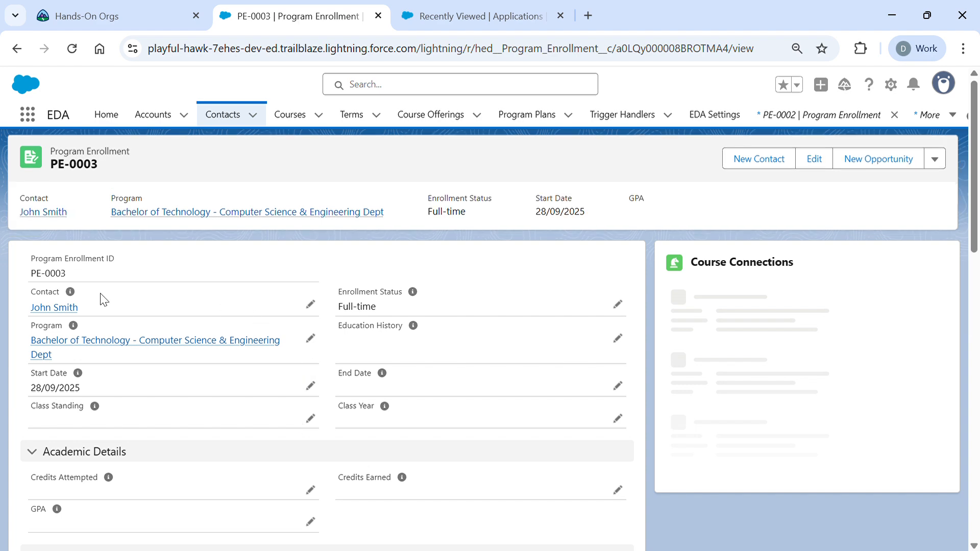
{"action": "scroll", "coordinate": [317, 370], "scroll_direction": "down", "scroll_amount": 7}
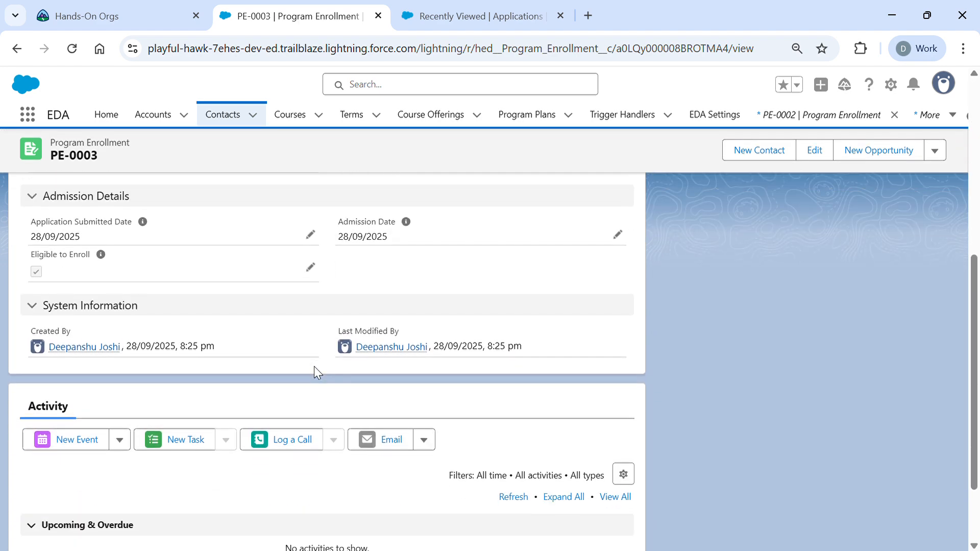
{"action": "left_click", "coordinate": [17, 49]}
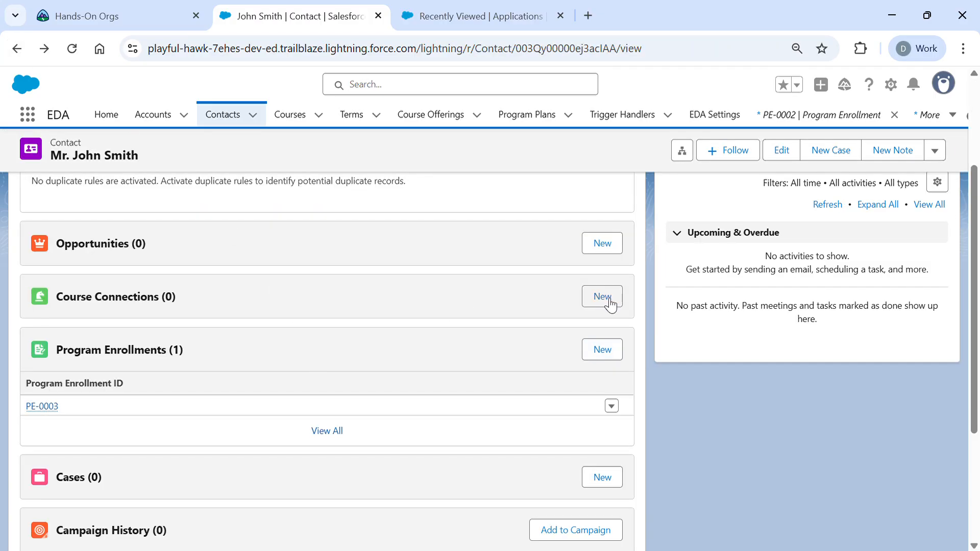
- Begin a Current course connection for the contact and launch a new course offering from its lookup
{"action": "left_click", "coordinate": [608, 302]}
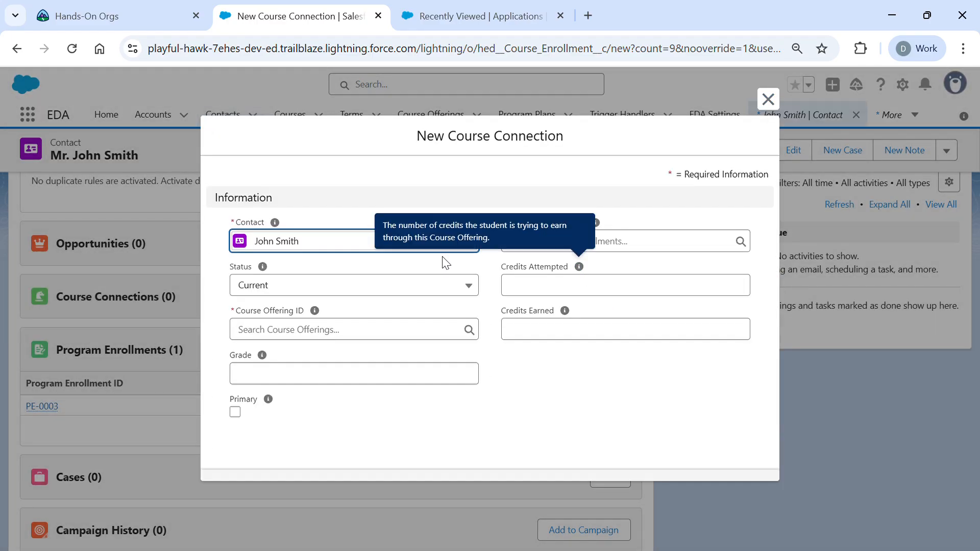
{"action": "left_click", "coordinate": [418, 292]}
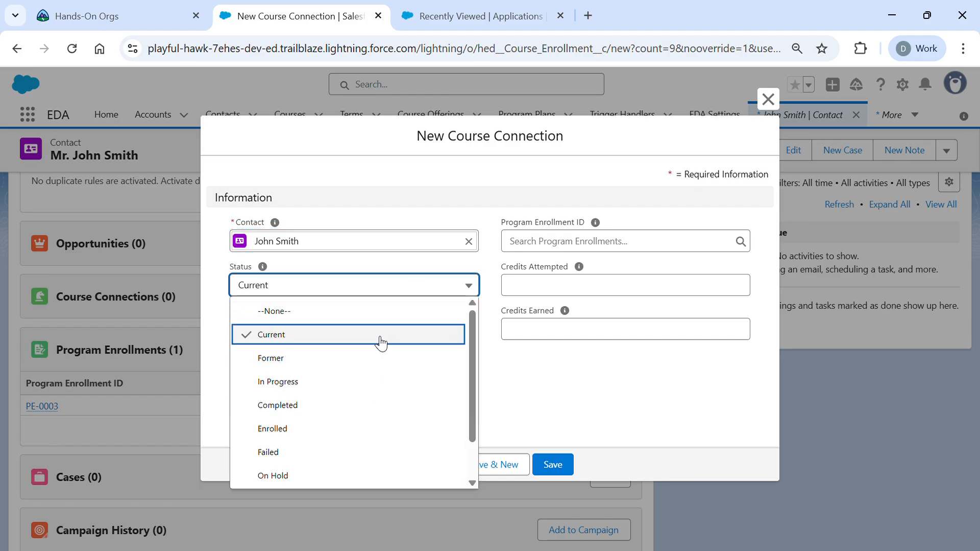
{"action": "left_click", "coordinate": [552, 337]}
{"action": "left_click", "coordinate": [421, 335]}
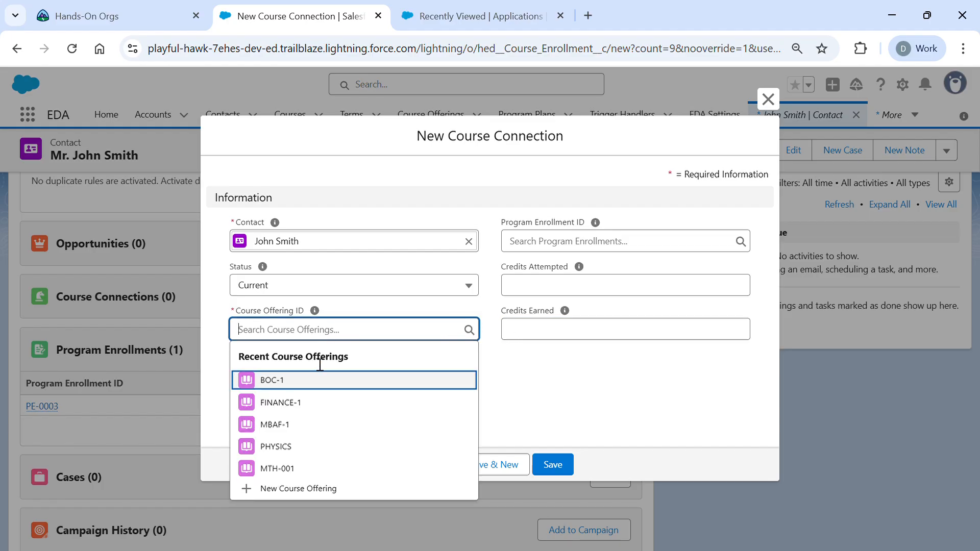
{"action": "left_click", "coordinate": [290, 488]}
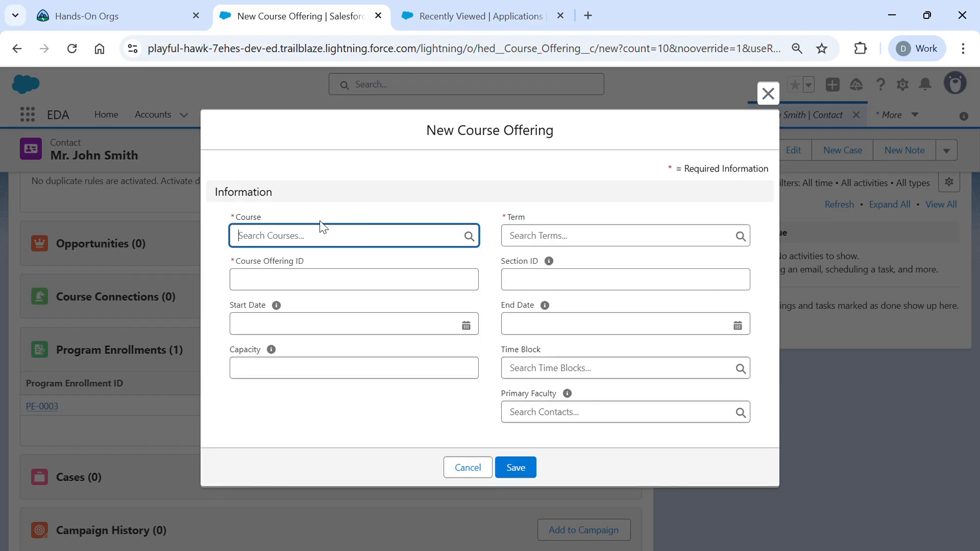
- Create course offering FOC-01 for the Fundamentals Of C course in term 2025
{"action": "left_click", "coordinate": [322, 249]}
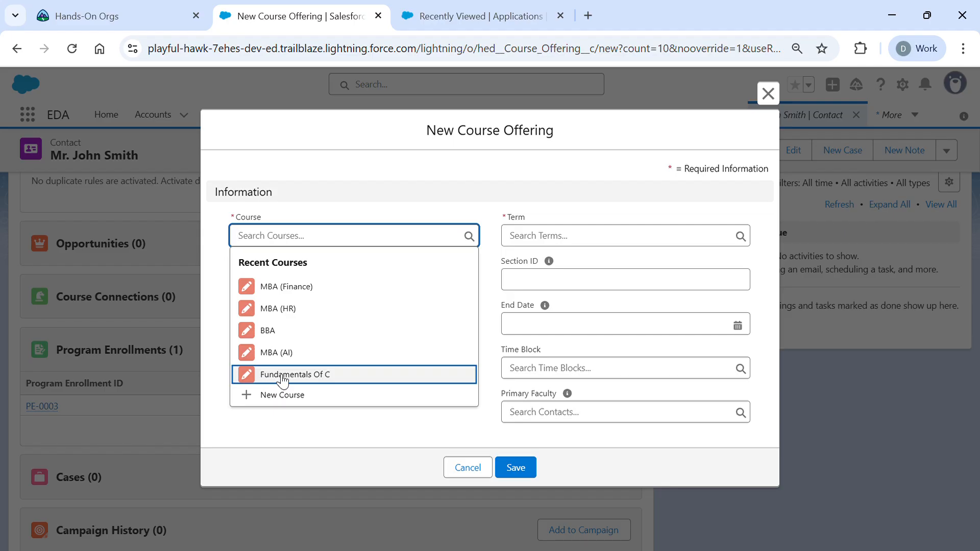
{"action": "left_click", "coordinate": [282, 378]}
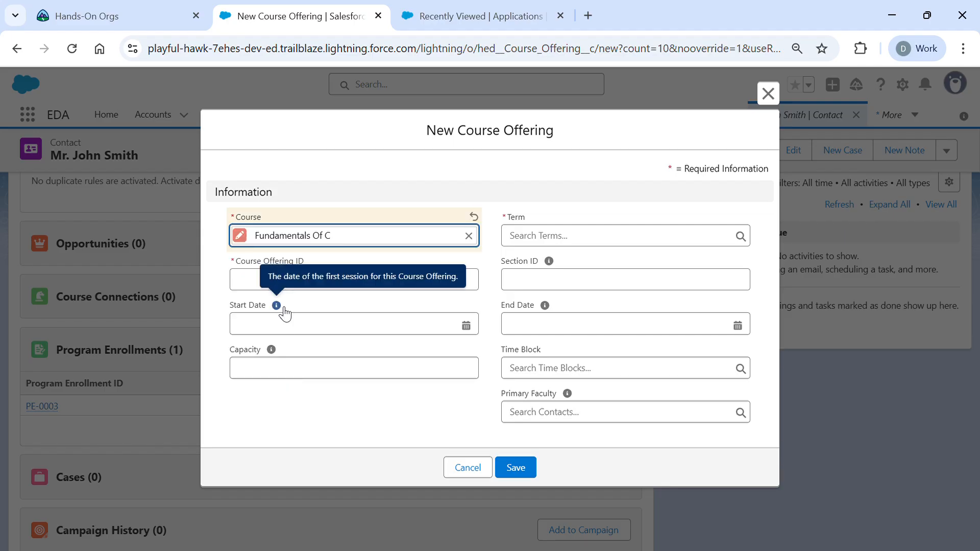
{"action": "left_click", "coordinate": [253, 286]}
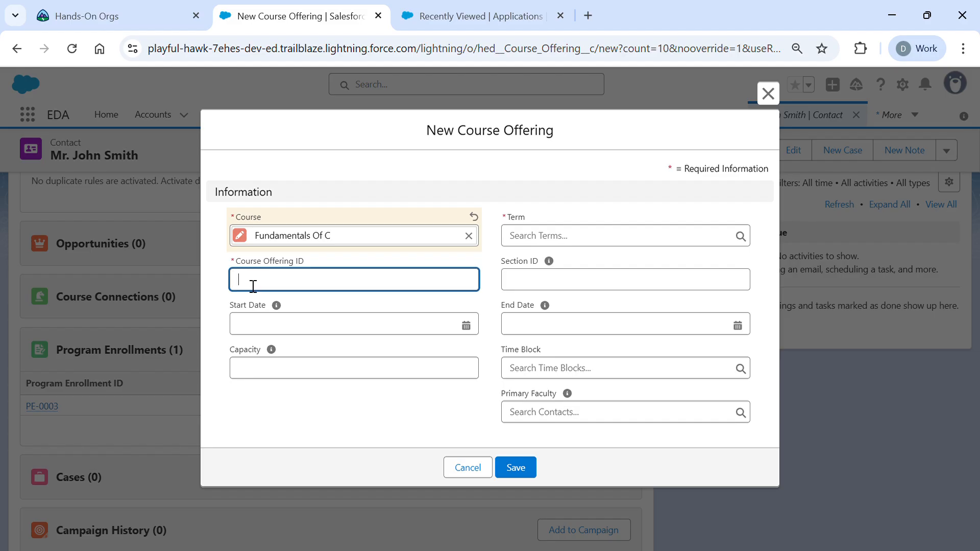
{"action": "type", "text": "FOC-01"}
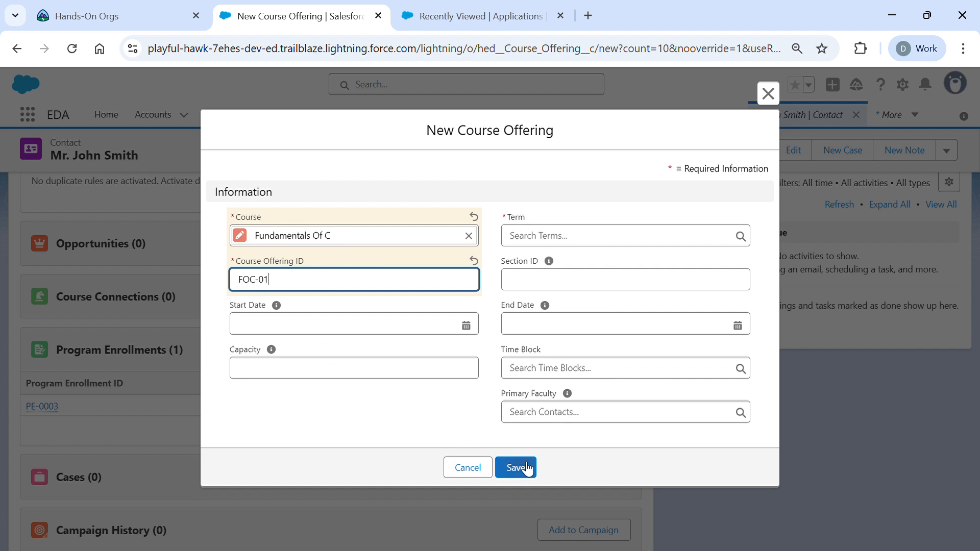
{"action": "mouse_move", "coordinate": [549, 261]}
{"action": "left_click", "coordinate": [623, 232]}
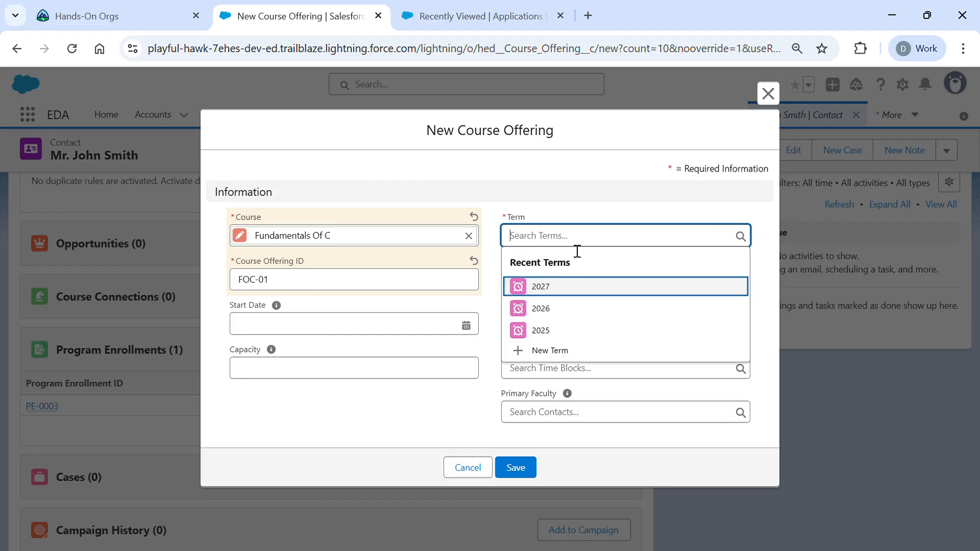
{"action": "left_click", "coordinate": [532, 330]}
{"action": "left_click", "coordinate": [525, 466]}
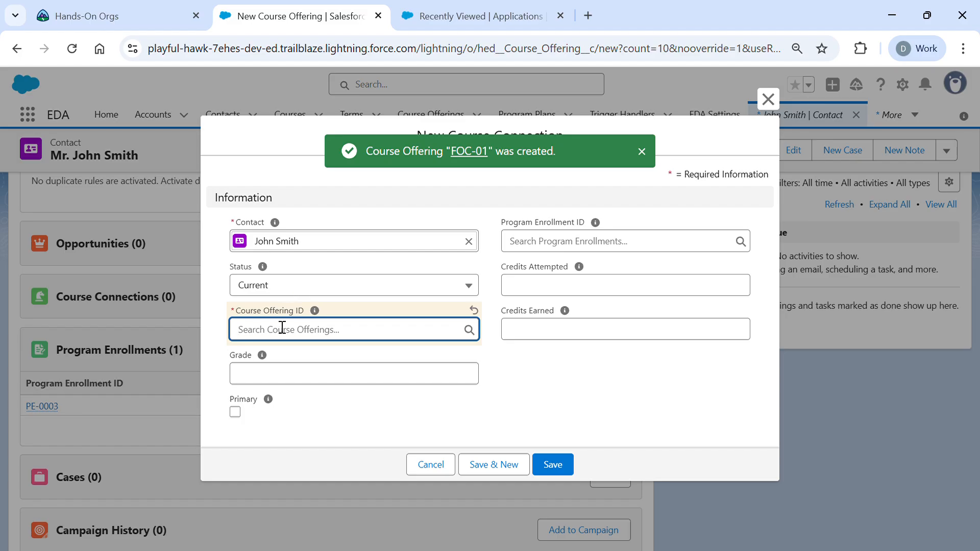
- Pick FOC-01 in the Course Offering ID lookup and save the course connection
{"action": "left_click", "coordinate": [281, 337]}
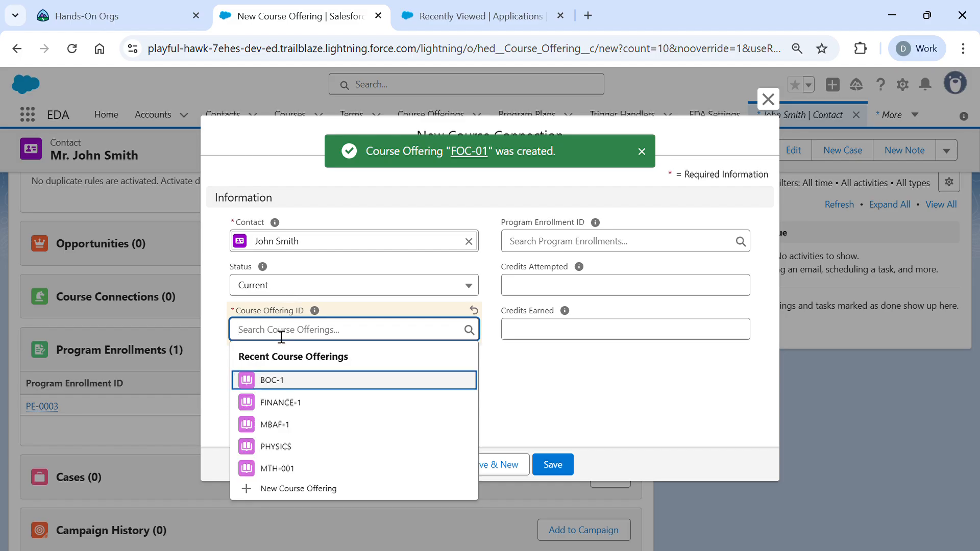
{"action": "left_click", "coordinate": [285, 383]}
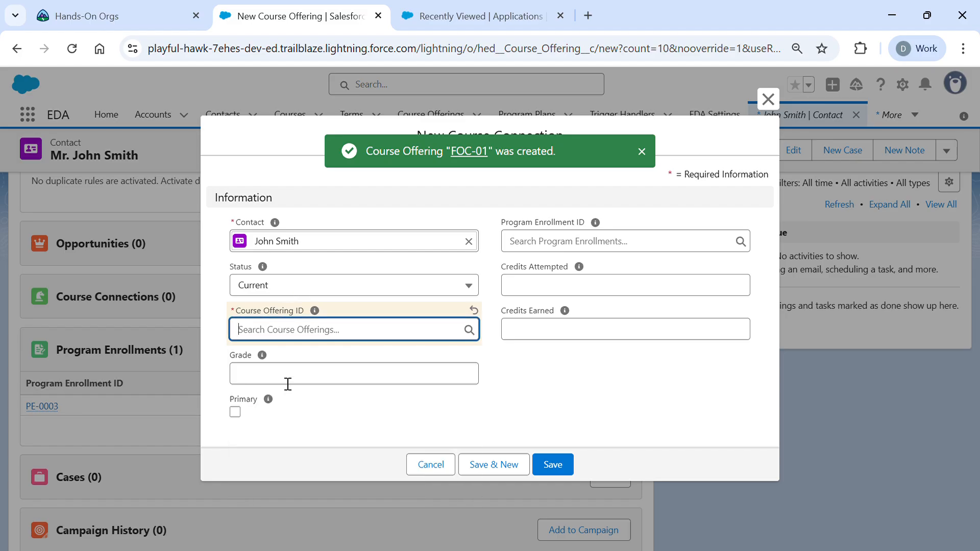
{"action": "left_click", "coordinate": [334, 341]}
{"action": "left_click", "coordinate": [321, 390]}
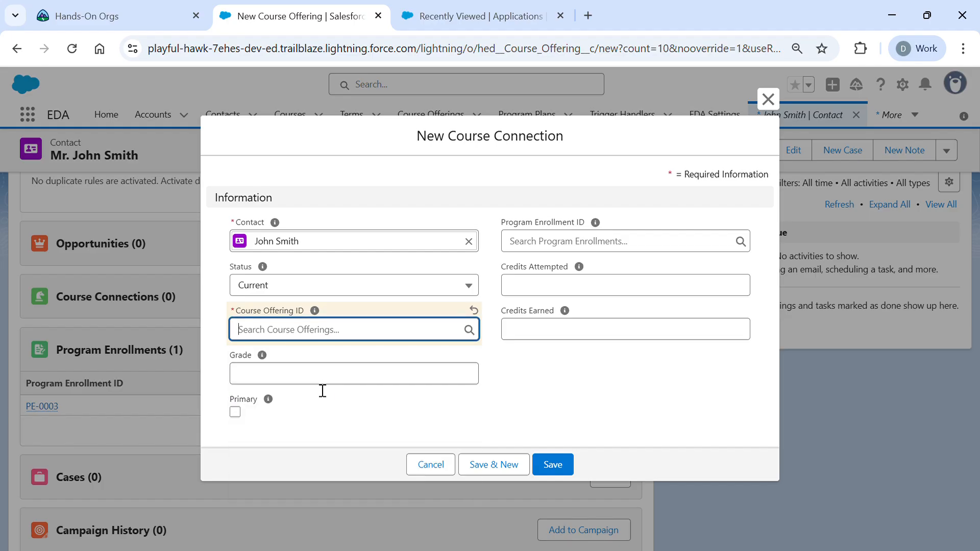
{"action": "left_click", "coordinate": [351, 347]}
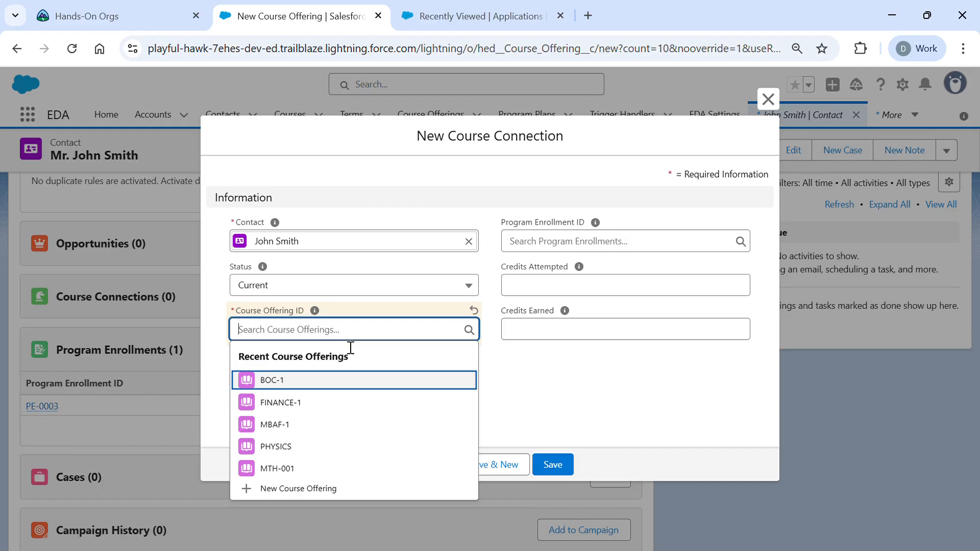
{"action": "type", "text": "BP"}
{"action": "key", "text": "BackSpace"}
{"action": "type", "text": "O"}
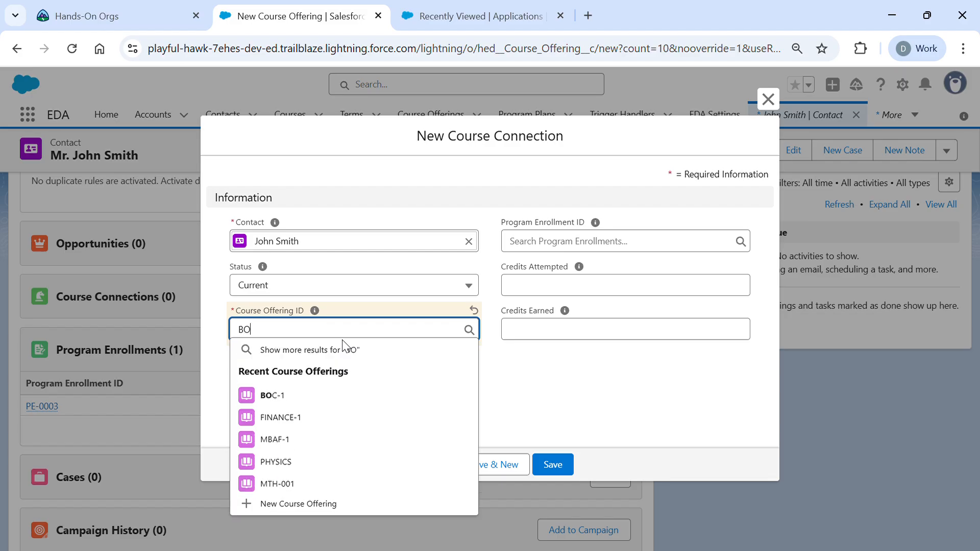
{"action": "type", "text": "C-01"}
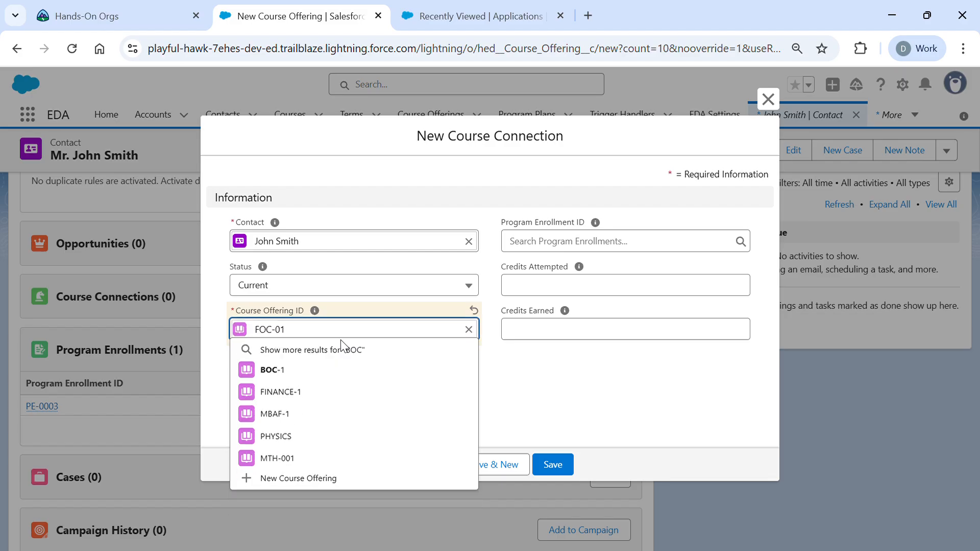
{"action": "left_click", "coordinate": [554, 380]}
{"action": "left_click", "coordinate": [555, 464]}
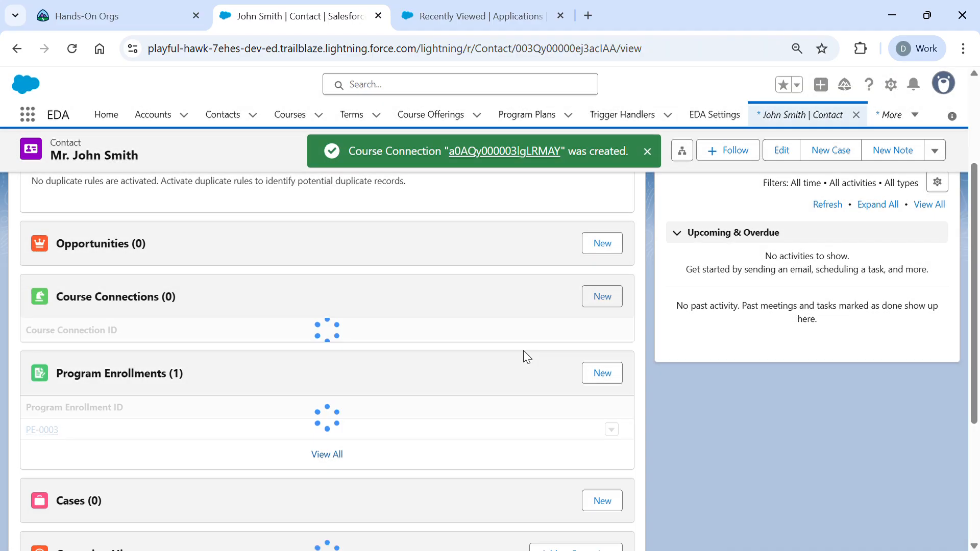
- Add a second, Current course connection linking the contact to the PHYSICS course offering
{"action": "left_click", "coordinate": [602, 297]}
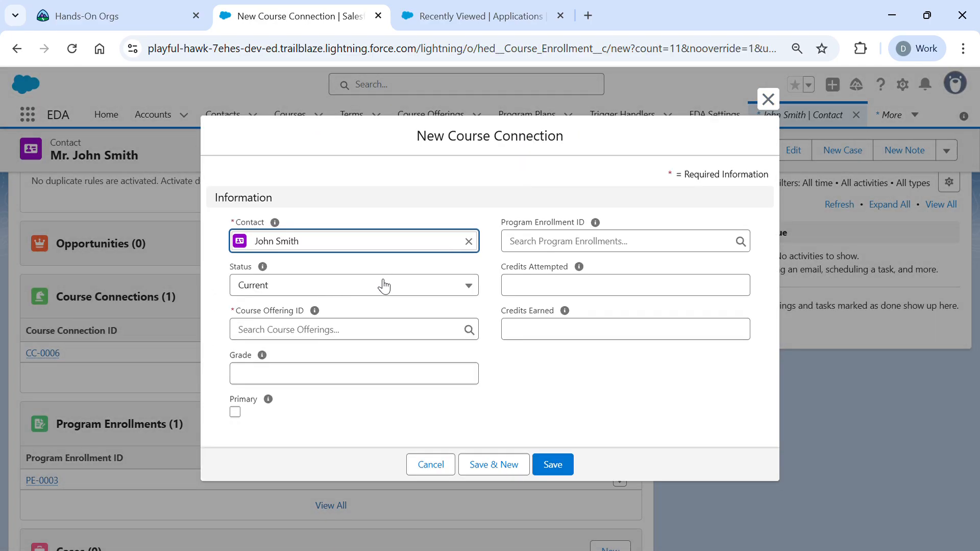
{"action": "left_click", "coordinate": [354, 331]}
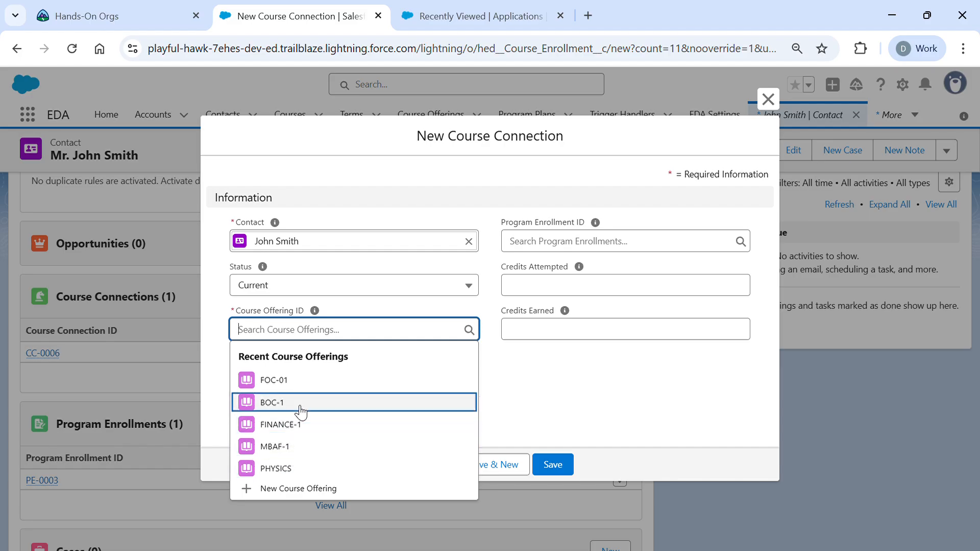
{"action": "left_click", "coordinate": [283, 467]}
{"action": "left_click", "coordinate": [561, 465]}
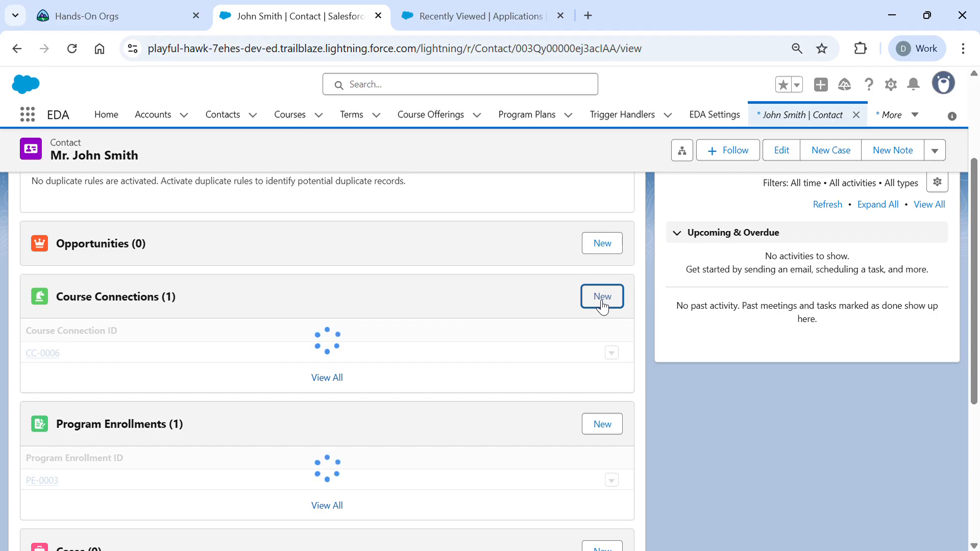
{"action": "scroll", "coordinate": [558, 398], "scroll_direction": "down", "scroll_amount": 1}
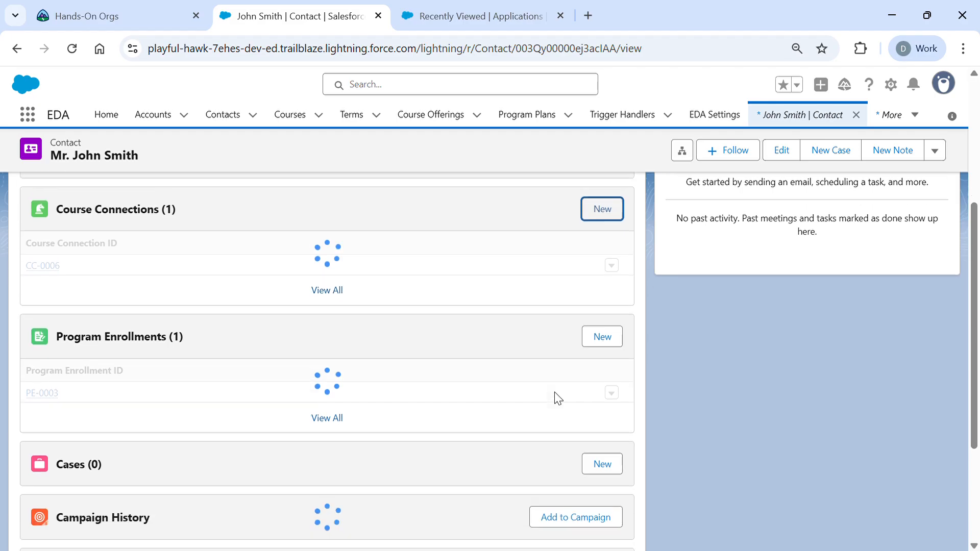
{"action": "scroll", "coordinate": [558, 398], "scroll_direction": "up", "scroll_amount": 1}
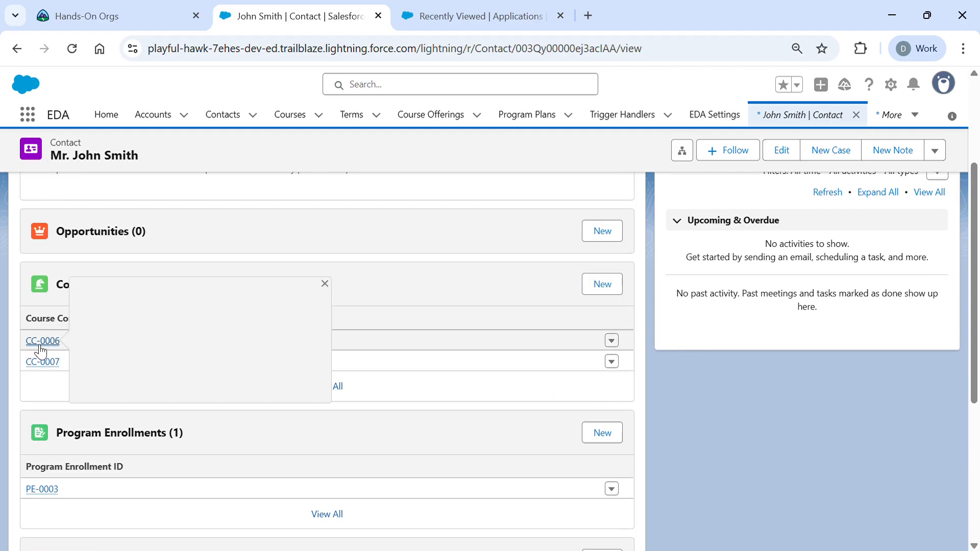
{"action": "left_click", "coordinate": [40, 349]}
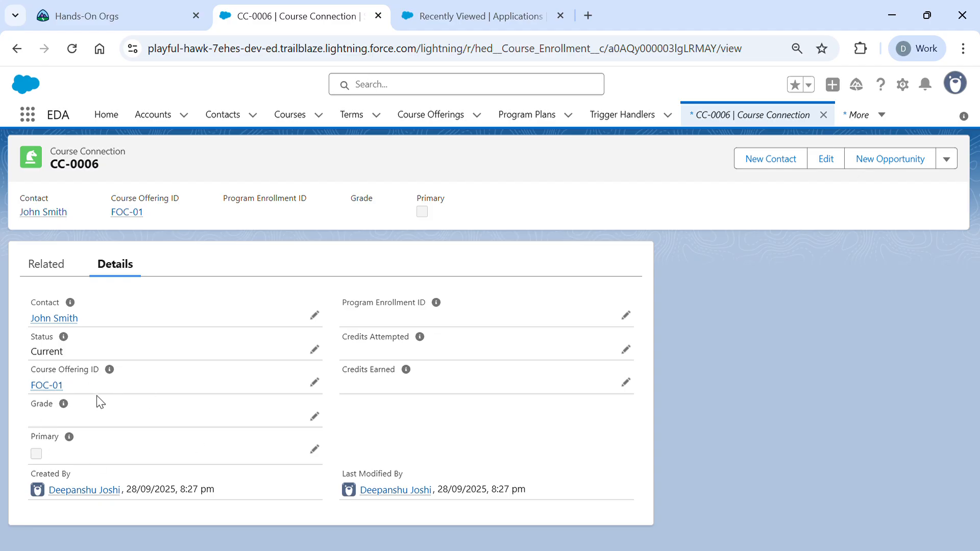
{"action": "left_click", "coordinate": [17, 48]}
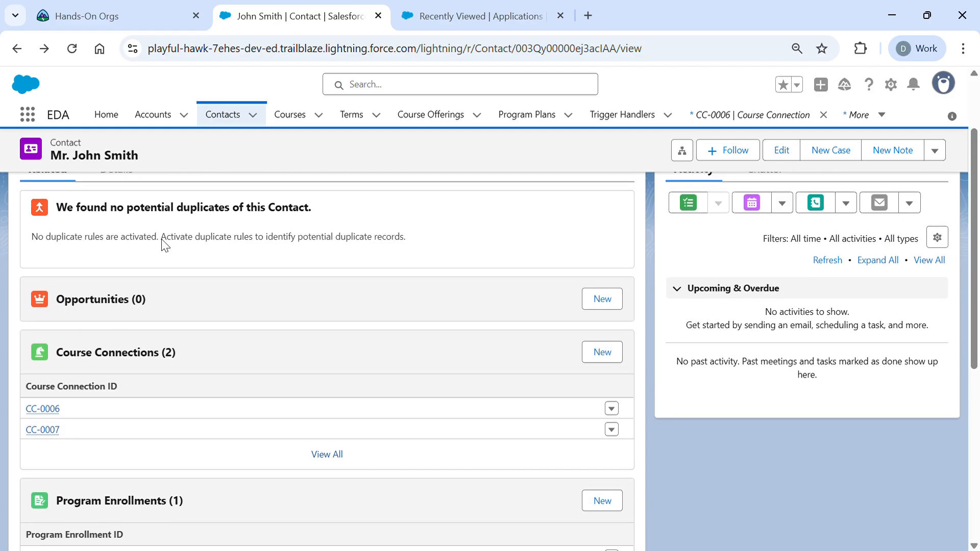
{"action": "scroll", "coordinate": [161, 245], "scroll_direction": "down", "scroll_amount": 3}
{"action": "scroll", "coordinate": [161, 239], "scroll_direction": "up", "scroll_amount": 1}
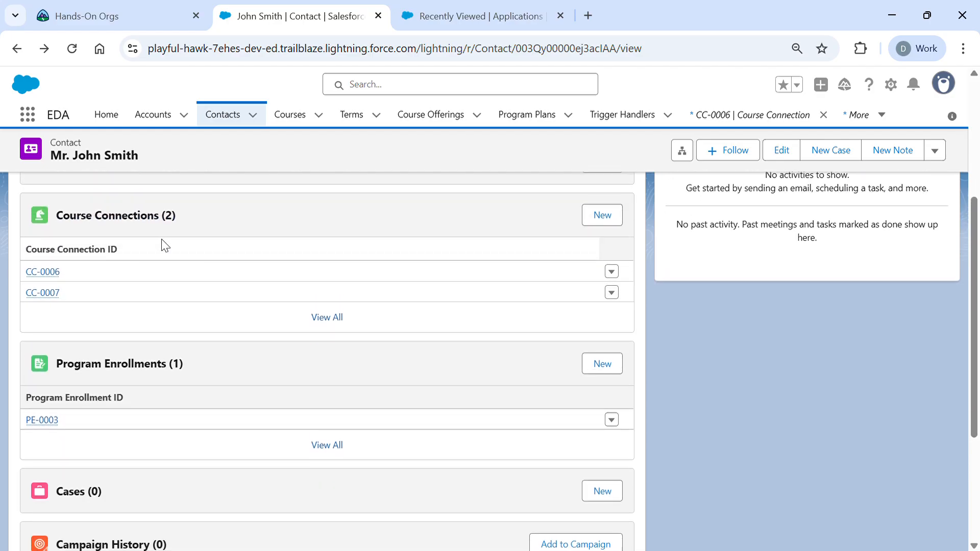
{"action": "scroll", "coordinate": [161, 238], "scroll_direction": "up", "scroll_amount": 2}
{"action": "scroll", "coordinate": [161, 238], "scroll_direction": "down", "scroll_amount": 2}
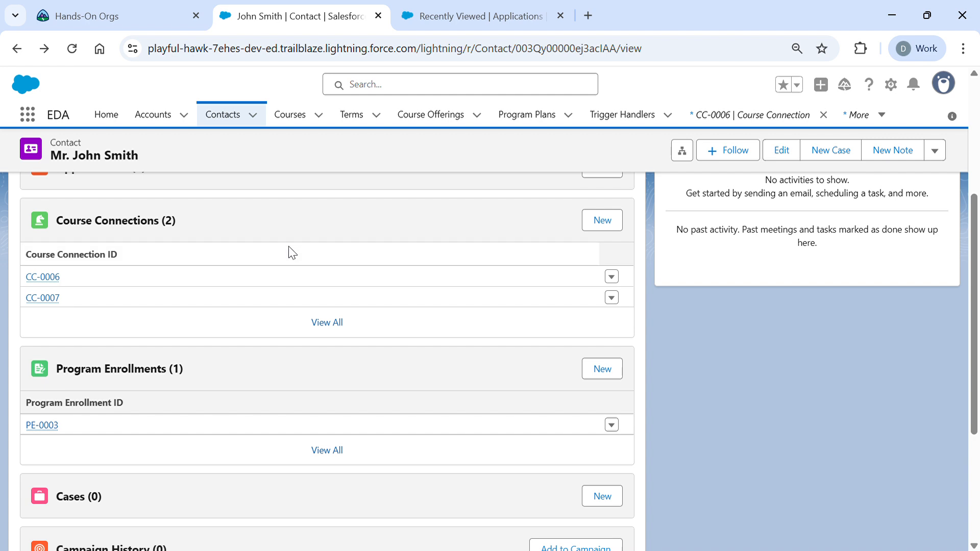
{"action": "scroll", "coordinate": [292, 252], "scroll_direction": "down", "scroll_amount": 1}
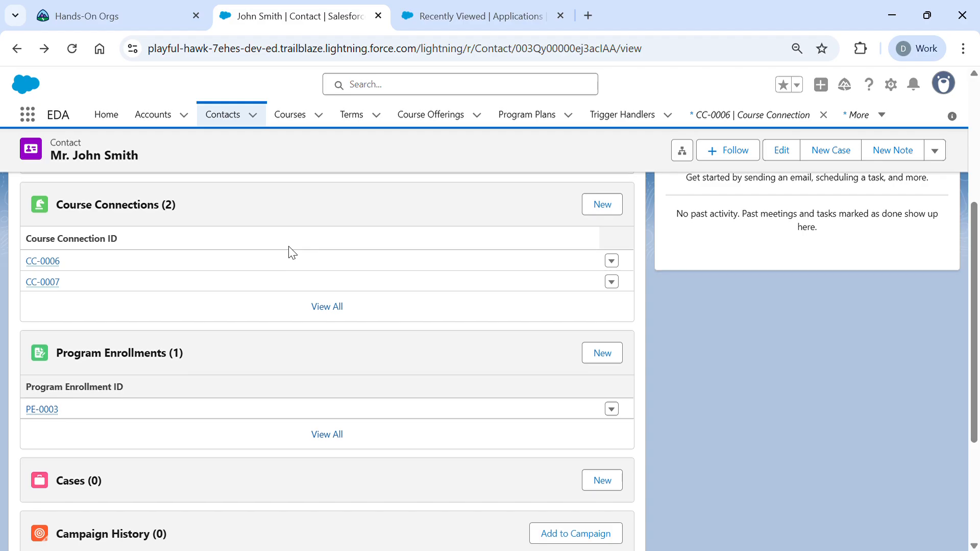
{"action": "scroll", "coordinate": [289, 250], "scroll_direction": "down", "scroll_amount": 3}
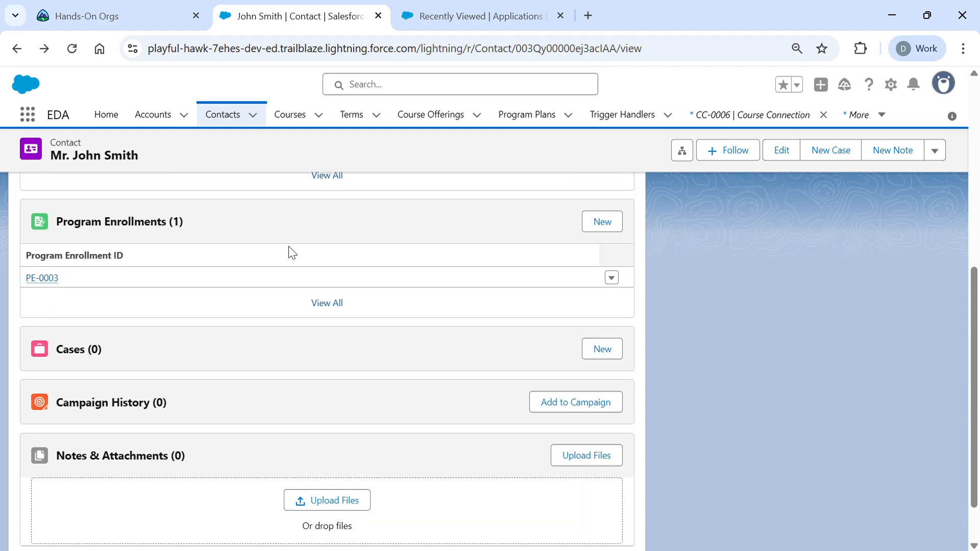
- Search the App Launcher for 'repor', go to Reports, and pick the Admission Summary Report
{"action": "left_click", "coordinate": [27, 115]}
{"action": "type", "text": "repory"}
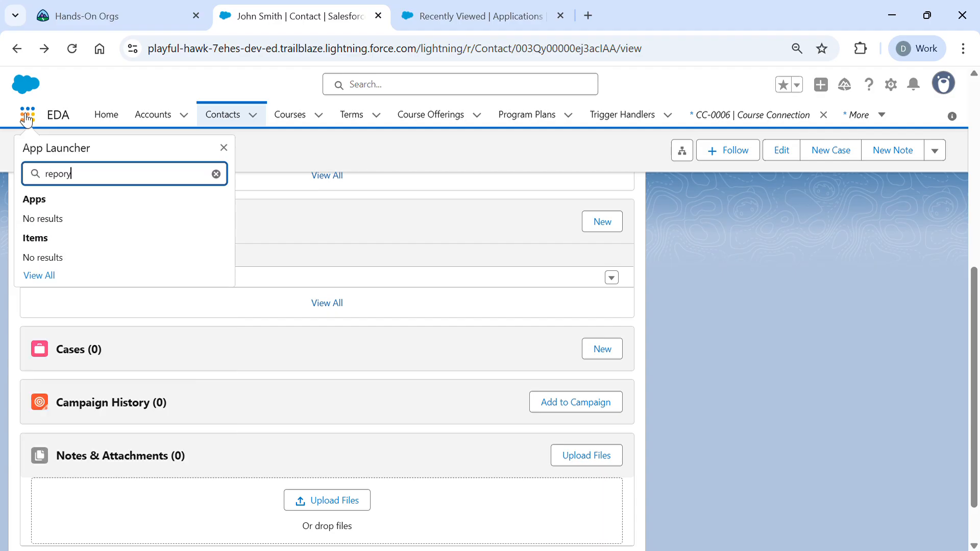
{"action": "key", "text": "BackSpace"}
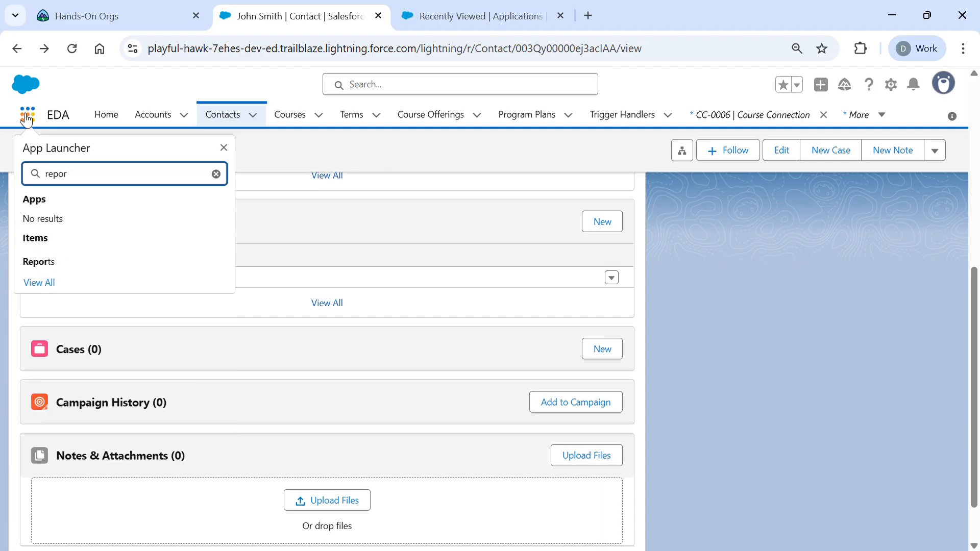
{"action": "left_click", "coordinate": [40, 263]}
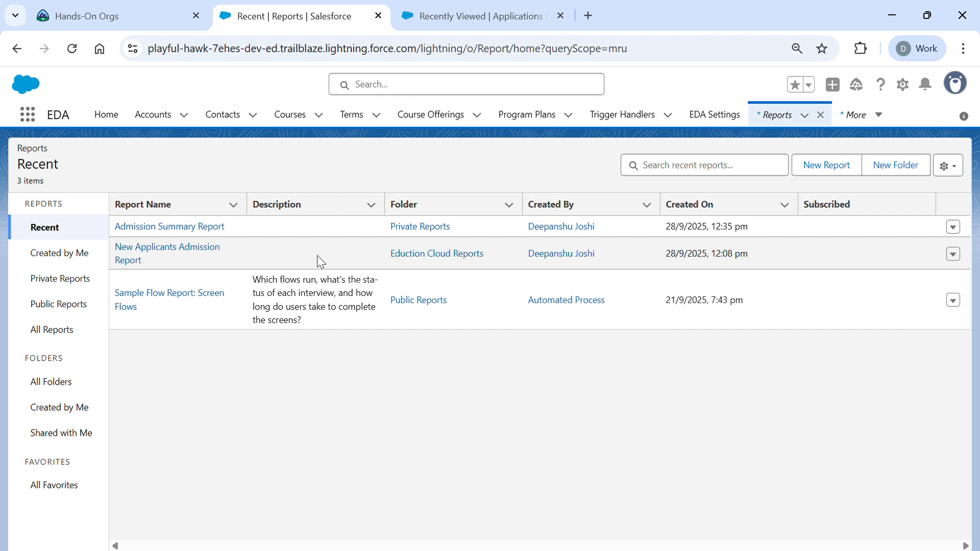
{"action": "left_click", "coordinate": [144, 229]}
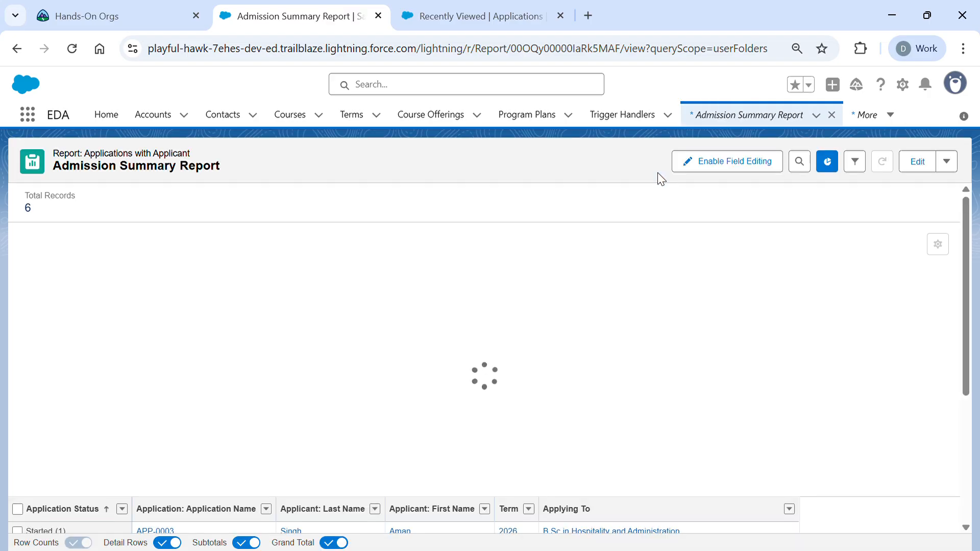
- Highlight the Admission Summary Report's total of 6 records
{"action": "left_click_drag", "start_coordinate": [25, 197], "coordinate": [39, 214]}
- Inspect the report chart's status bars and their application counts
{"action": "left_click", "coordinate": [39, 213]}
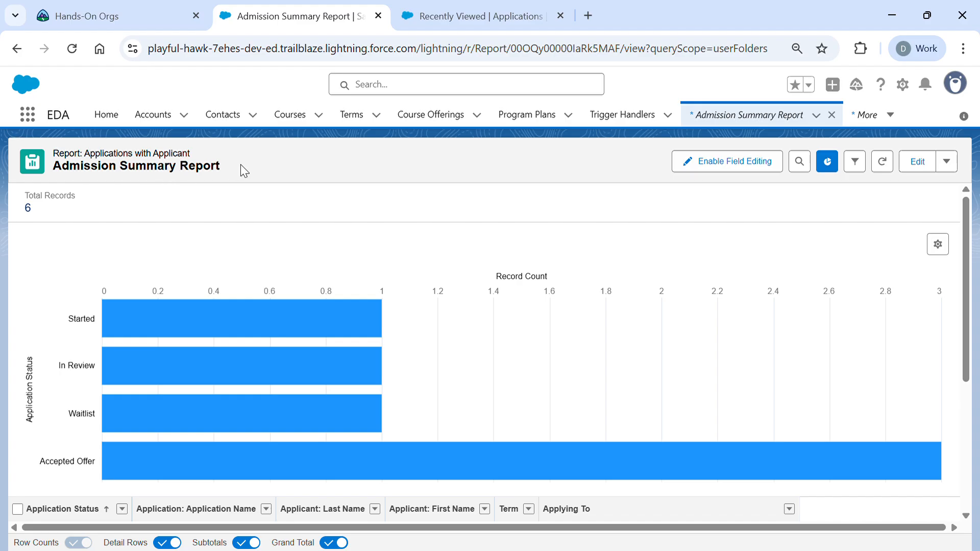
{"action": "scroll", "coordinate": [424, 374], "scroll_direction": "down", "scroll_amount": 2}
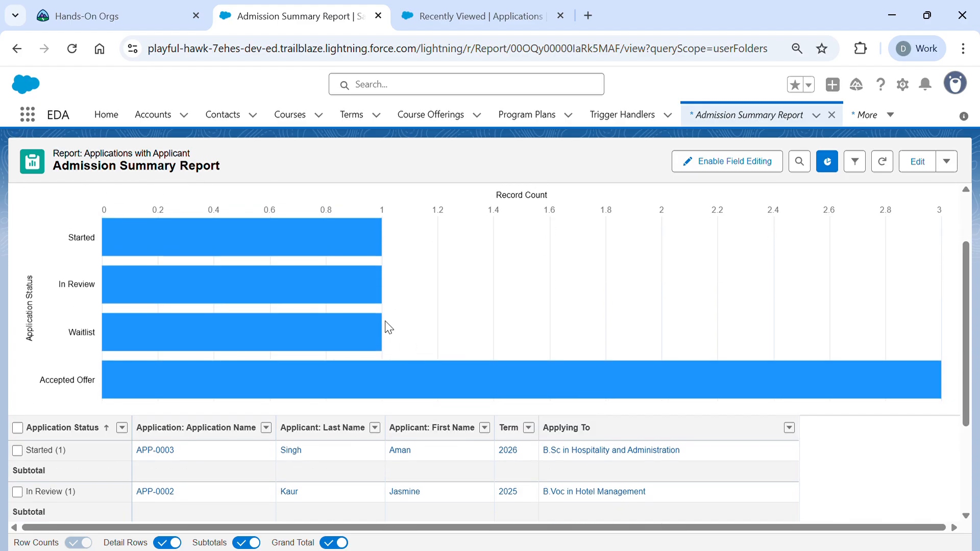
{"action": "scroll", "coordinate": [399, 332], "scroll_direction": "up", "scroll_amount": 2}
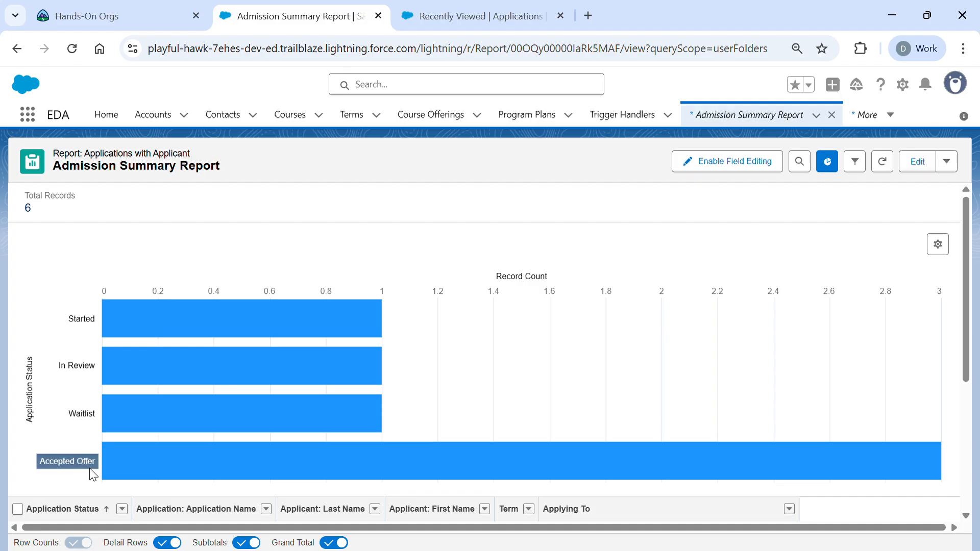
{"action": "mouse_move", "coordinate": [190, 452]}
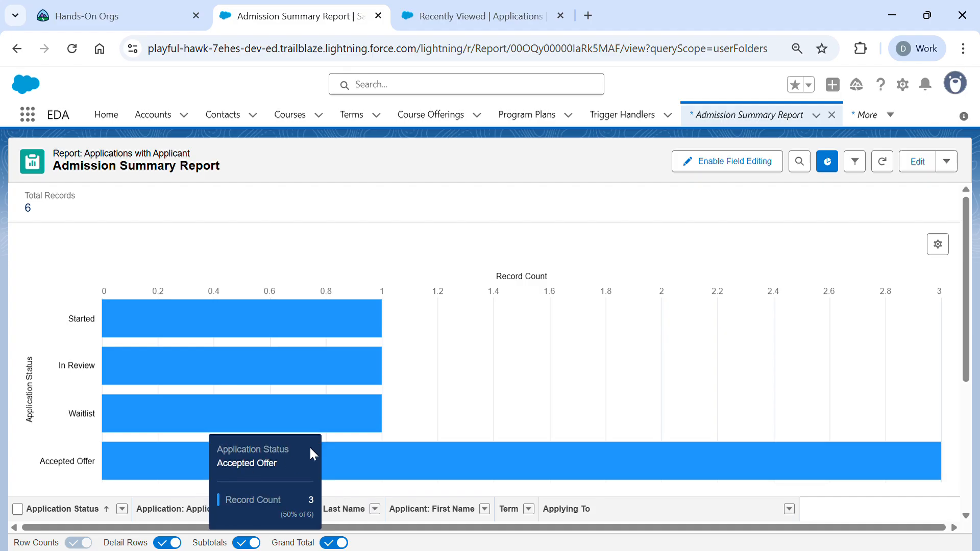
{"action": "mouse_move", "coordinate": [212, 425]}
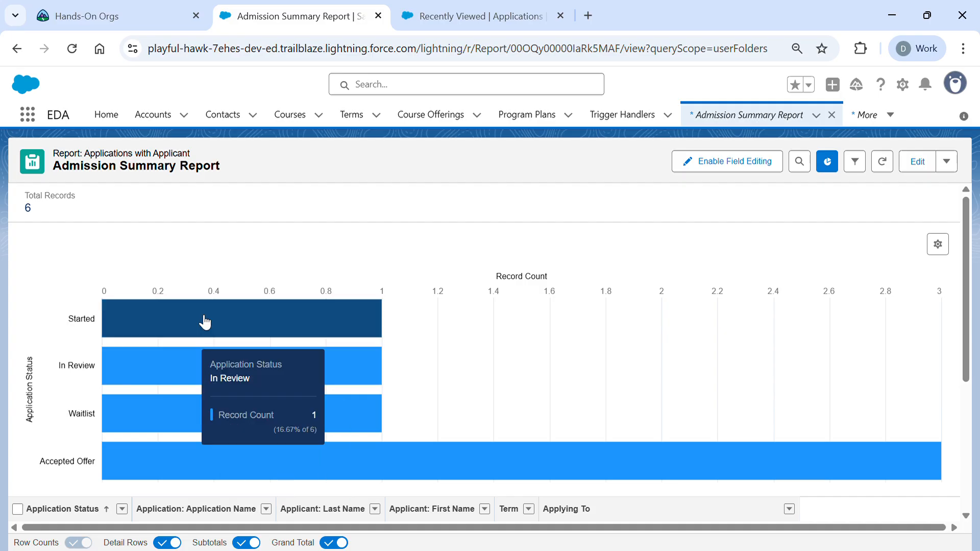
- Review the six detail rows by status, including APP-0005 under Accepted Offer, then bring up the App Launcher
{"action": "scroll", "coordinate": [207, 444], "scroll_direction": "down", "scroll_amount": 4}
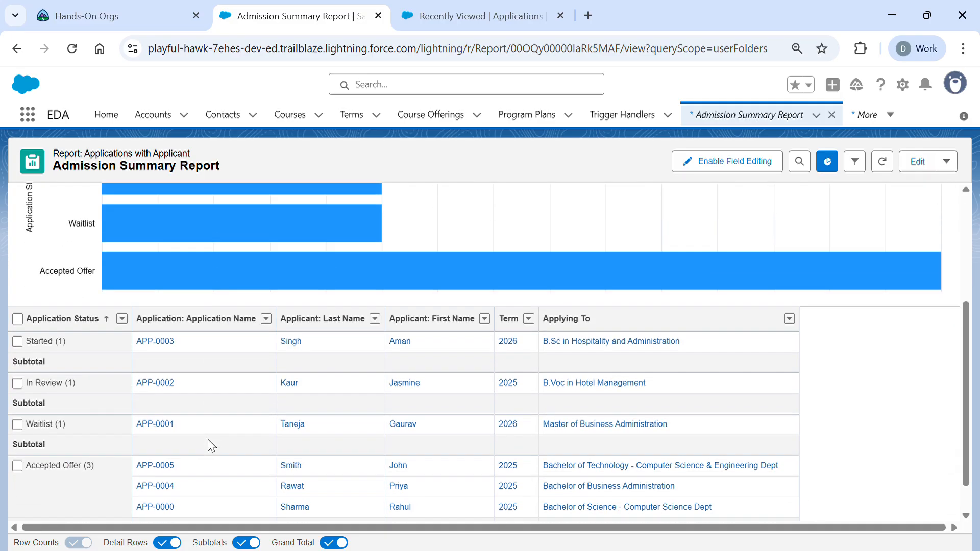
{"action": "scroll", "coordinate": [208, 444], "scroll_direction": "down", "scroll_amount": 1}
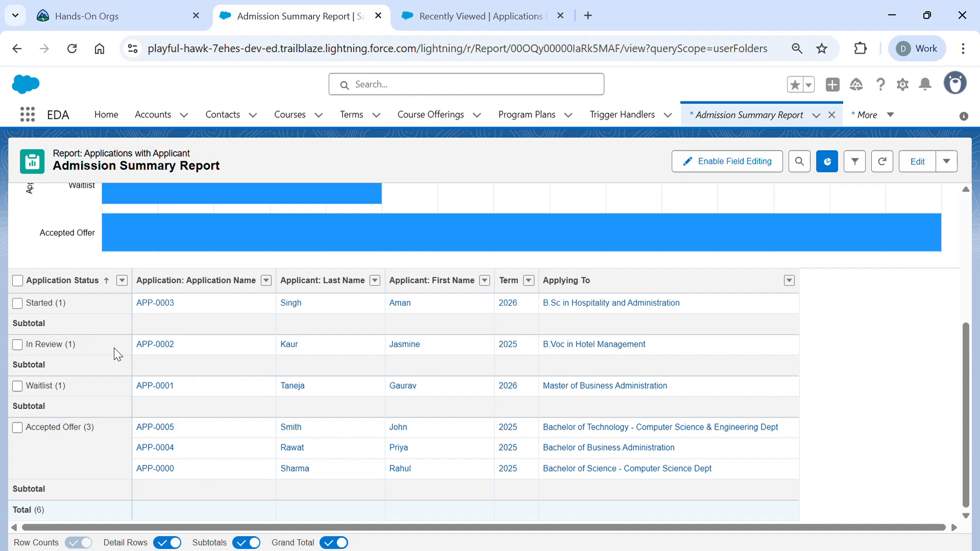
{"action": "scroll", "coordinate": [231, 367], "scroll_direction": "up", "scroll_amount": 5}
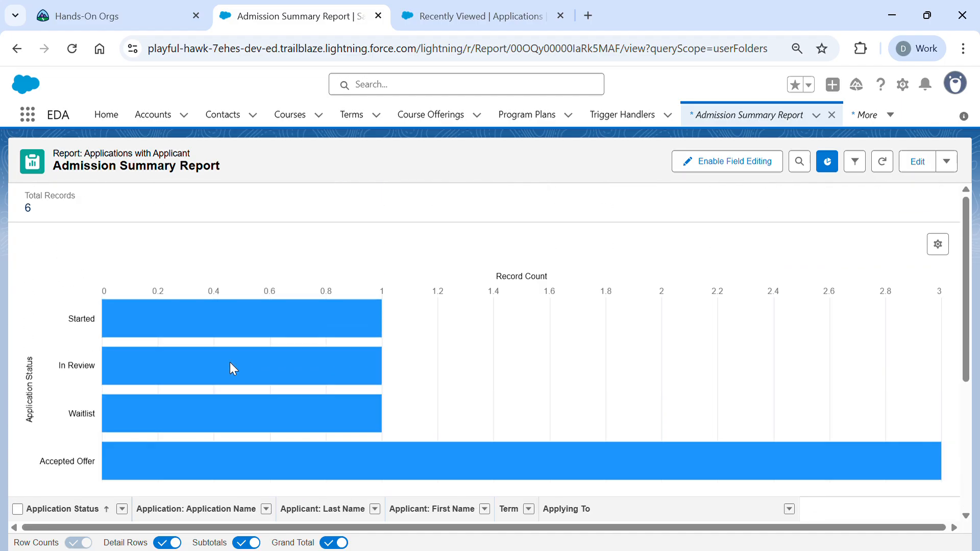
{"action": "scroll", "coordinate": [614, 346], "scroll_direction": "down", "scroll_amount": 4}
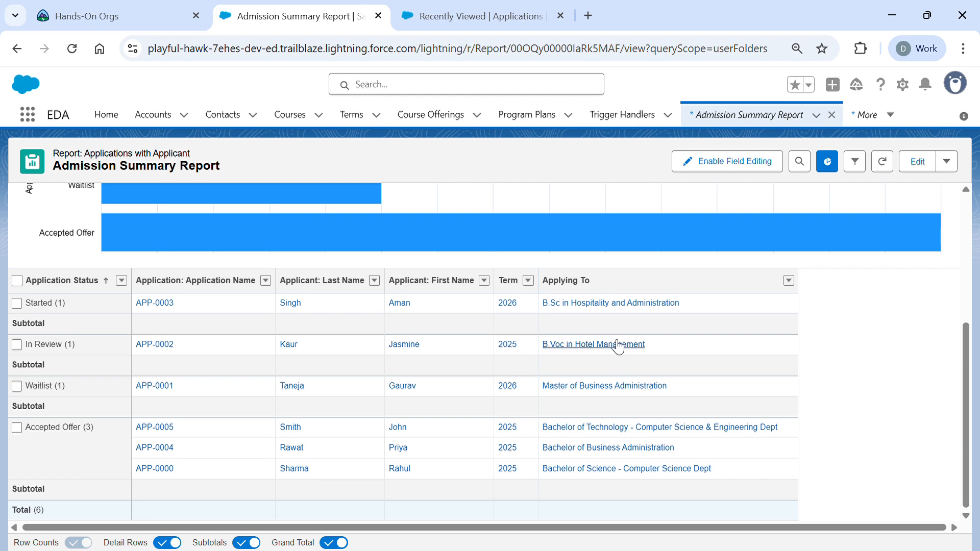
{"action": "scroll", "coordinate": [790, 367], "scroll_direction": "up", "scroll_amount": 4}
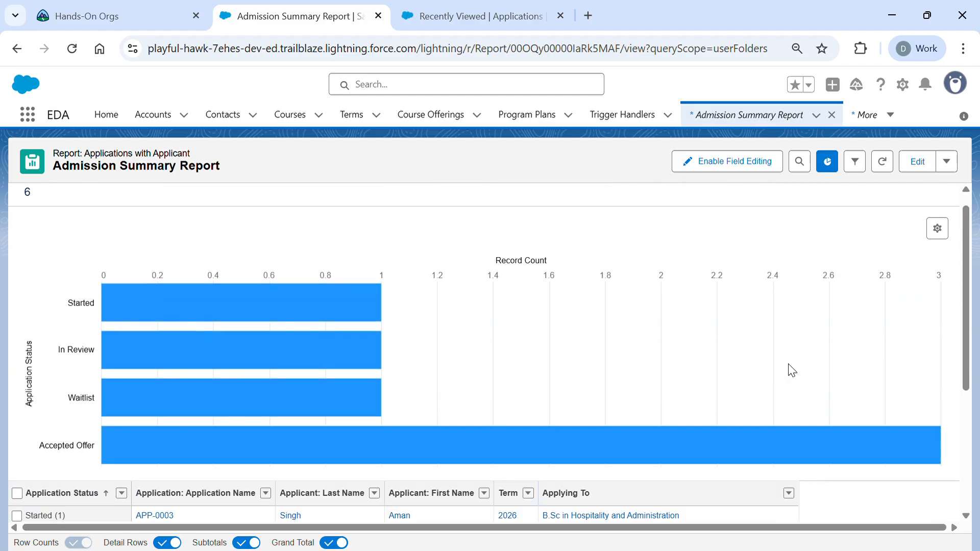
{"action": "scroll", "coordinate": [790, 368], "scroll_direction": "down", "scroll_amount": 4}
{"action": "scroll", "coordinate": [790, 368], "scroll_direction": "up", "scroll_amount": 4}
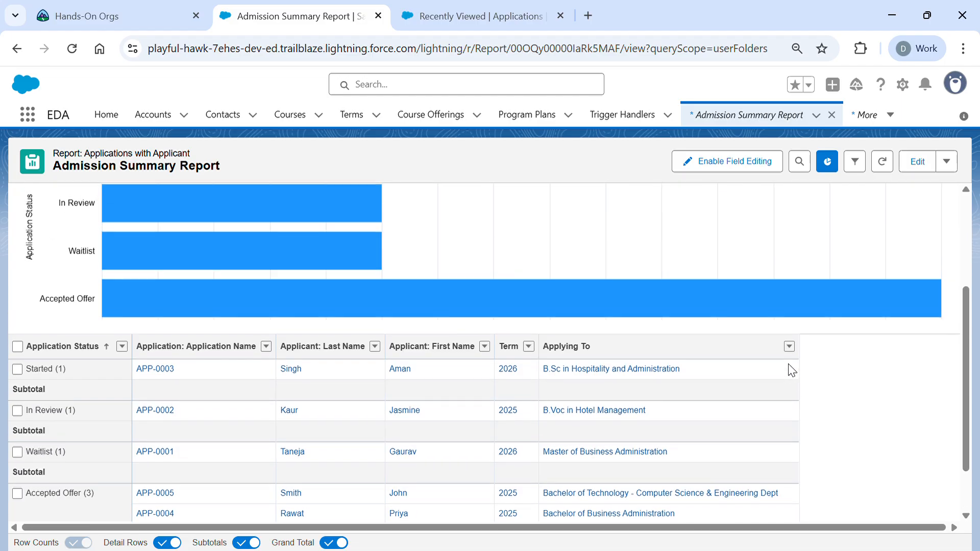
{"action": "scroll", "coordinate": [790, 335], "scroll_direction": "down", "scroll_amount": 4}
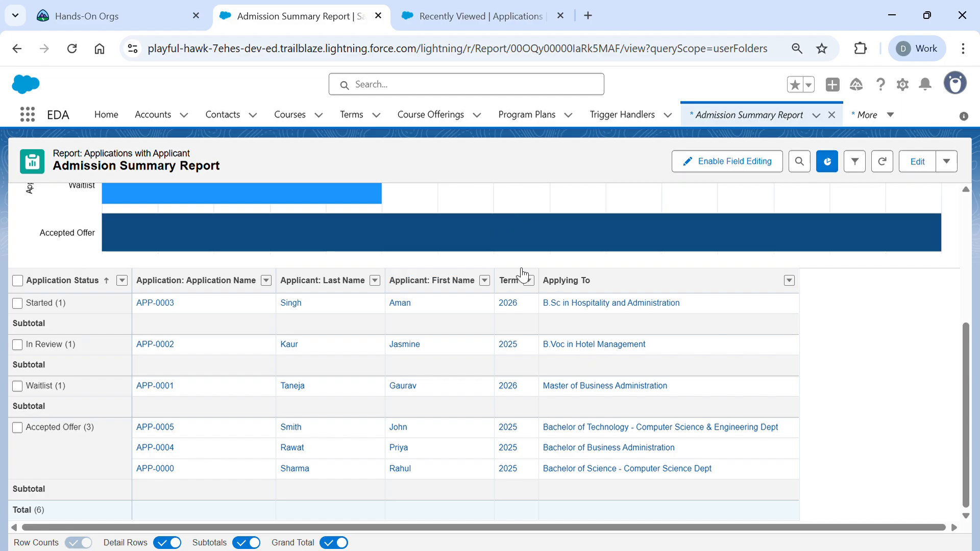
{"action": "scroll", "coordinate": [500, 294], "scroll_direction": "up", "scroll_amount": 2}
{"action": "scroll", "coordinate": [499, 294], "scroll_direction": "down", "scroll_amount": 2}
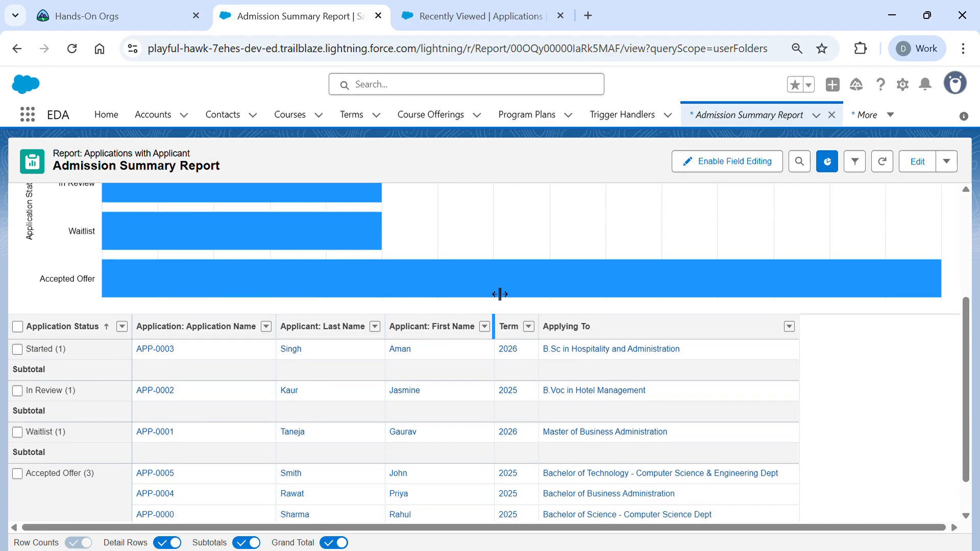
{"action": "scroll", "coordinate": [448, 388], "scroll_direction": "up", "scroll_amount": 3}
{"action": "scroll", "coordinate": [447, 389], "scroll_direction": "up", "scroll_amount": 3}
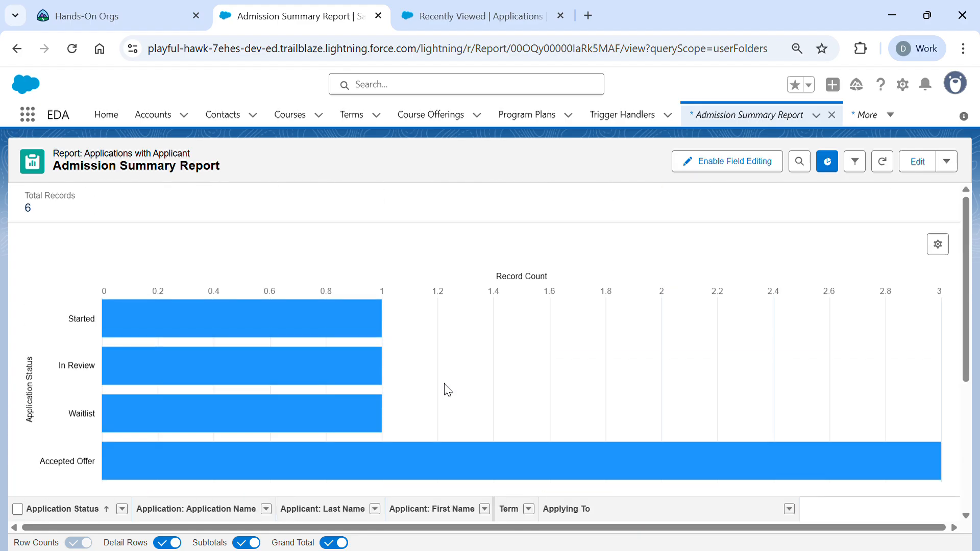
{"action": "left_click", "coordinate": [41, 114]}
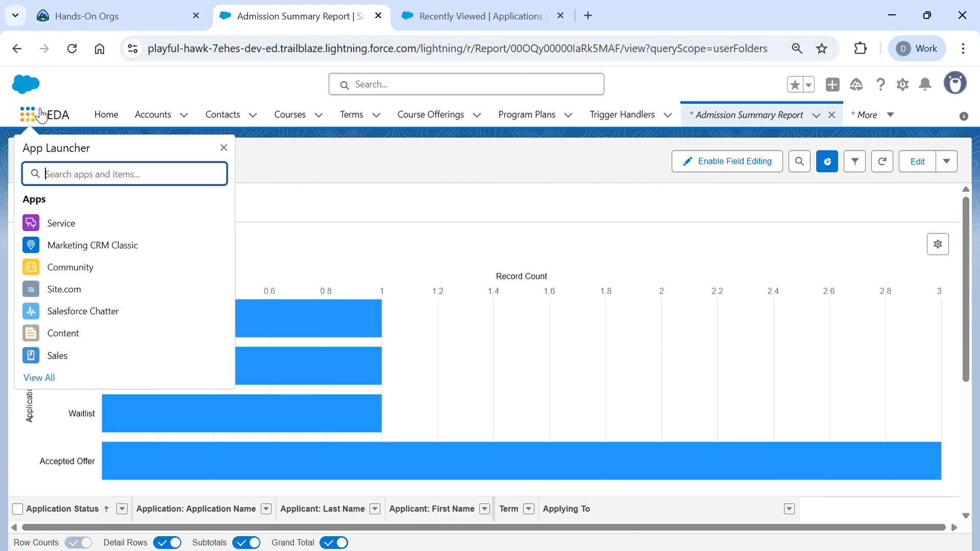
- Search 'dash', go to Dashboards, and open the Student Admission Dashboard
{"action": "type", "text": "dash"}
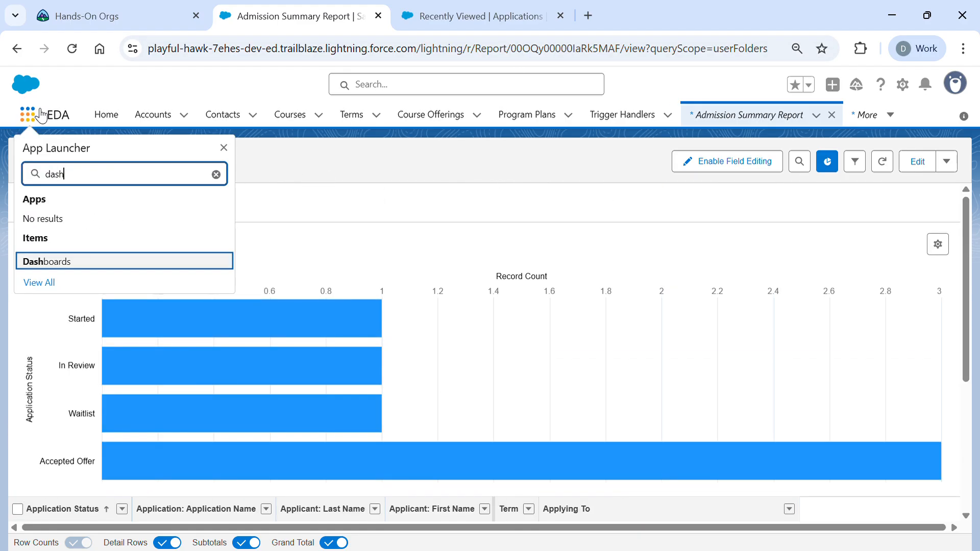
{"action": "left_click", "coordinate": [51, 262]}
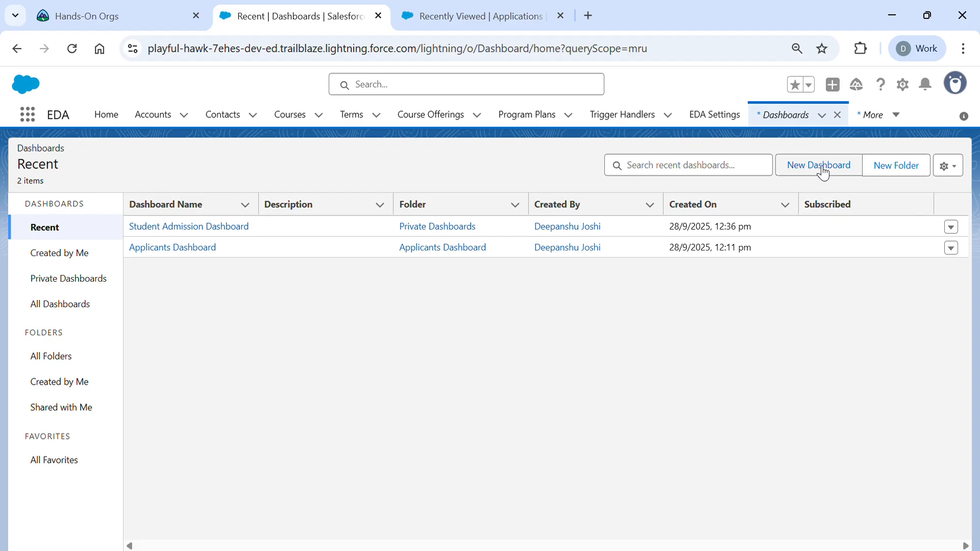
{"action": "left_click", "coordinate": [234, 229]}
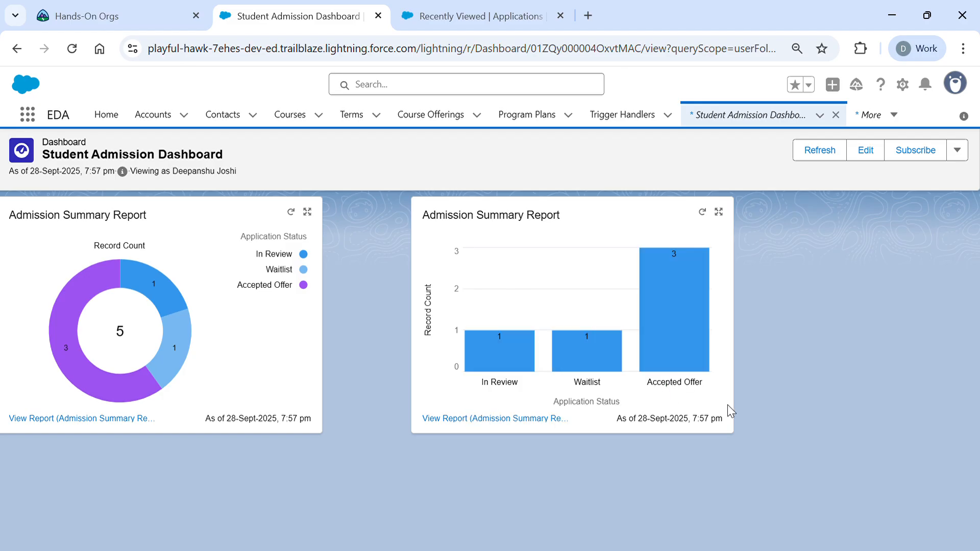
- Refresh the Student Admission Dashboard so its chart gains a Started bar
{"action": "left_click", "coordinate": [809, 152]}
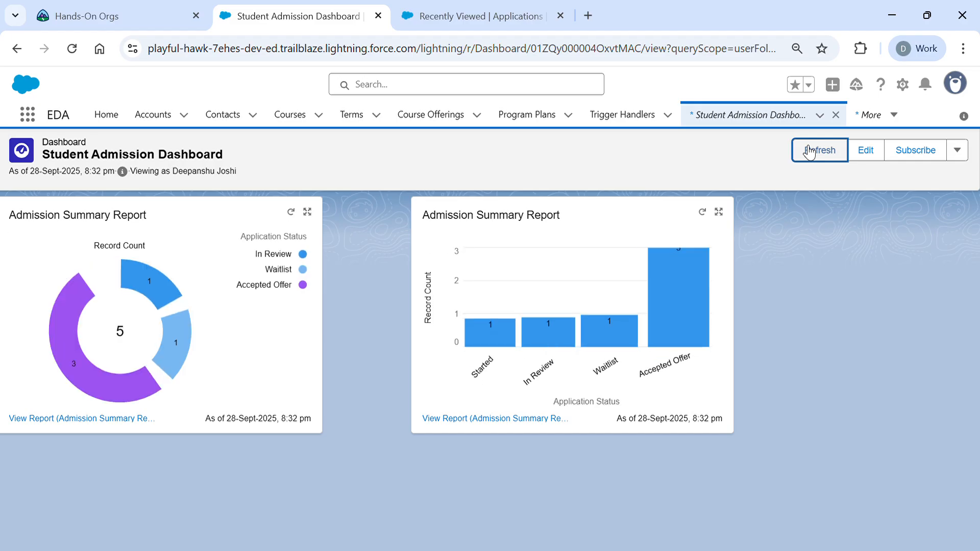
- Refresh the dashboard again and check its extra actions list
{"action": "left_click", "coordinate": [803, 152]}
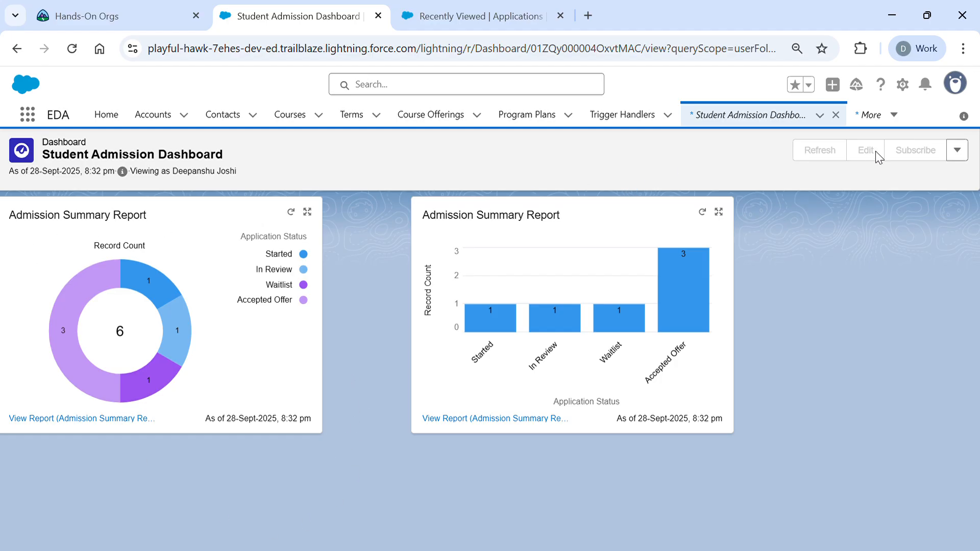
{"action": "left_click", "coordinate": [957, 150]}
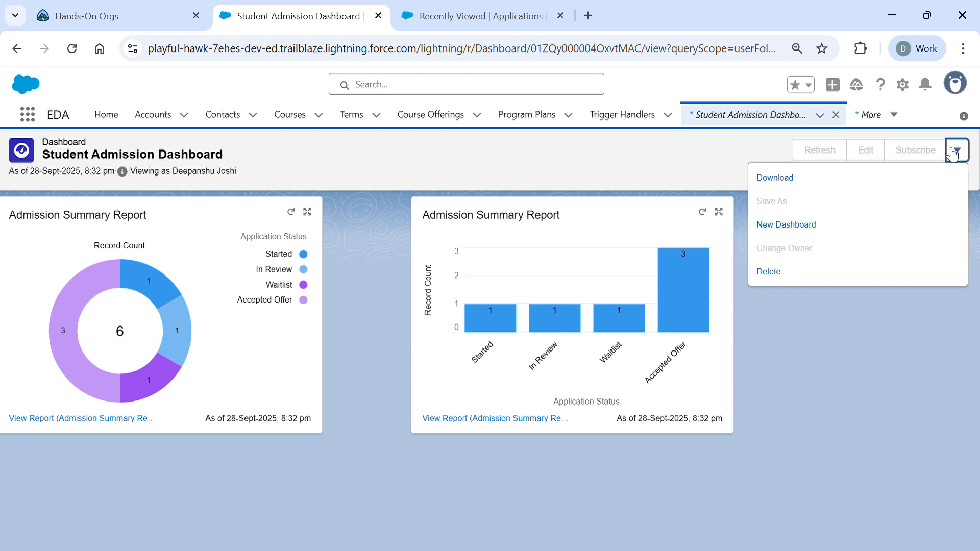
{"action": "left_click", "coordinate": [730, 185]}
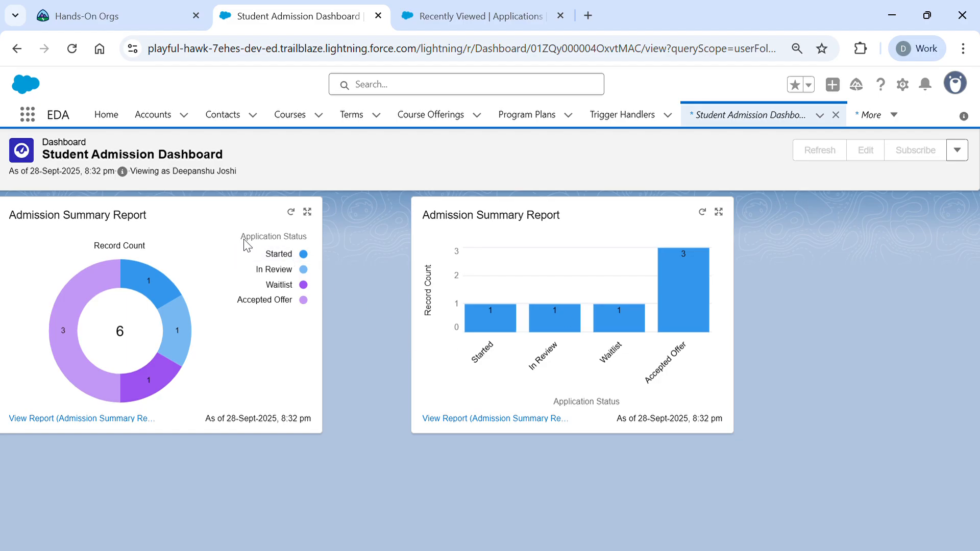
- Drill into the Waitlist applications report, come back, then return to the Dashboards home
{"action": "left_click", "coordinate": [172, 375]}
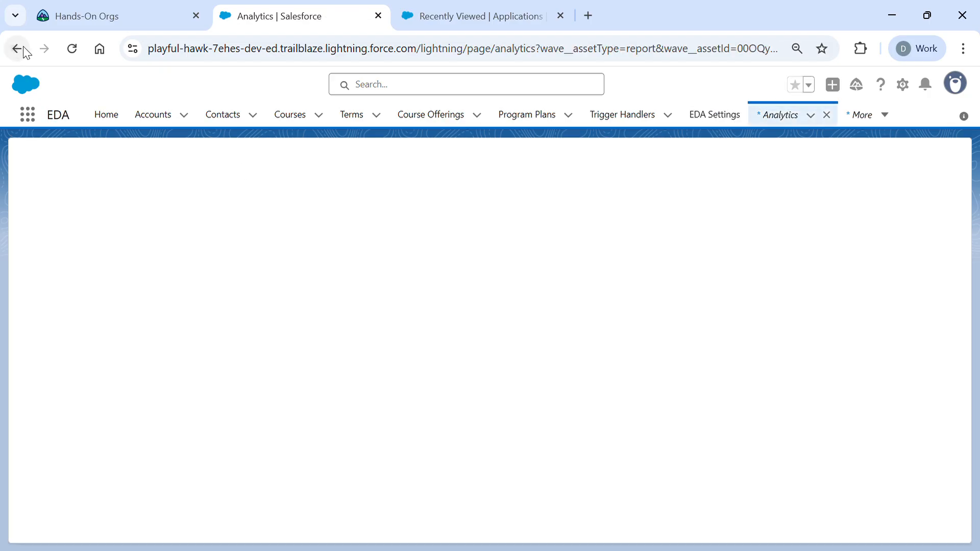
{"action": "left_click", "coordinate": [23, 48]}
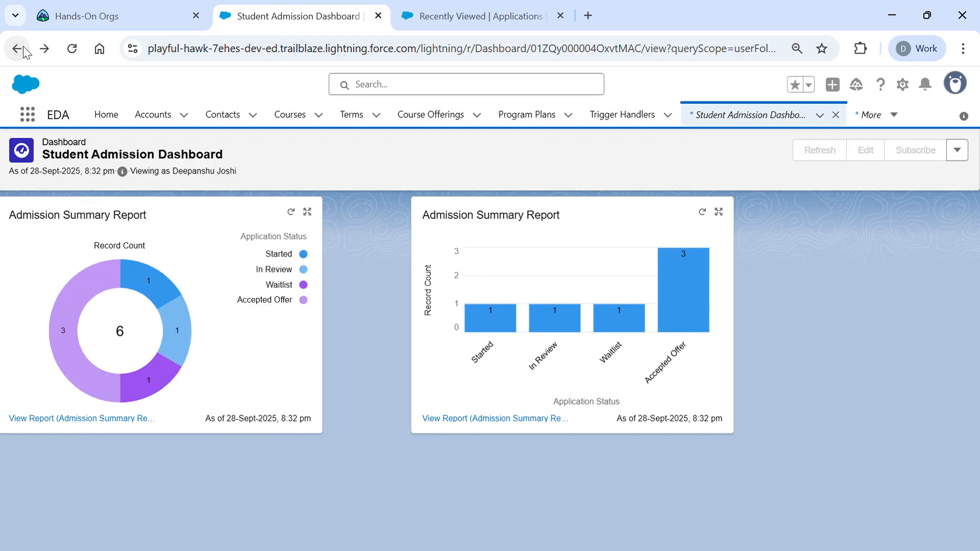
{"action": "left_click", "coordinate": [714, 116]}
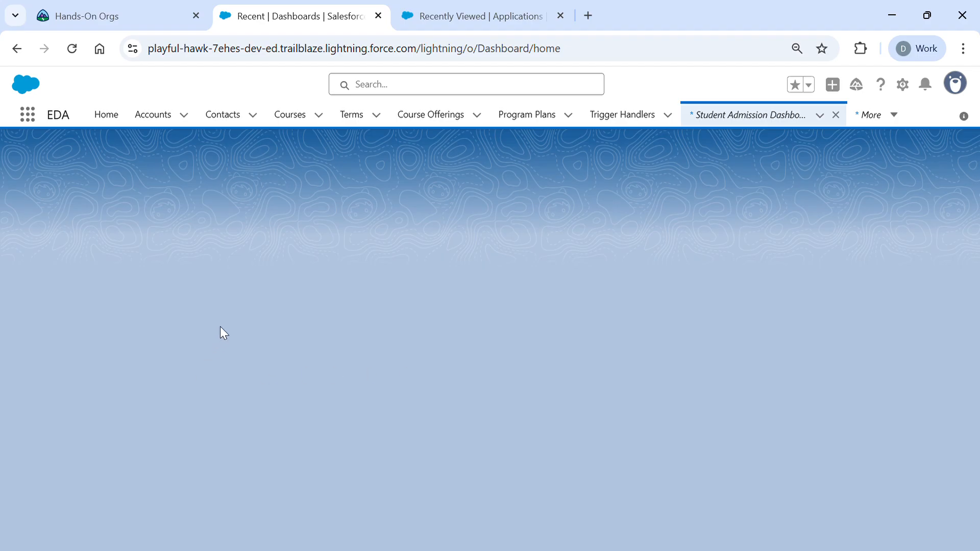
- Go to the Courses list from the EDA navigation bar
{"action": "left_click", "coordinate": [289, 112]}
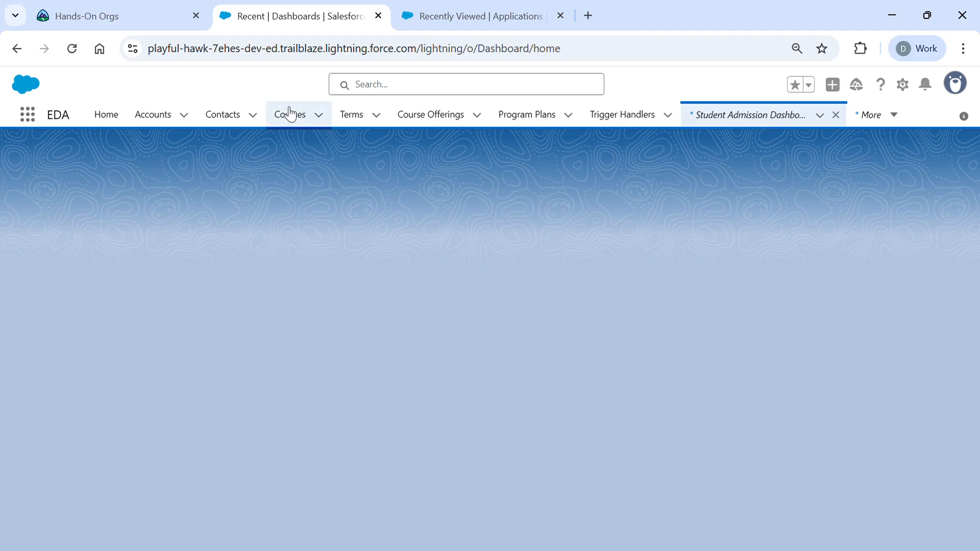